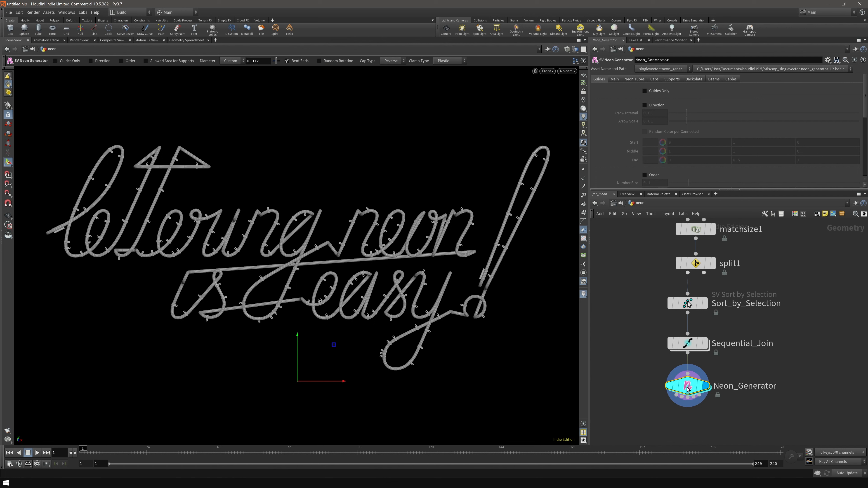
- Set Neon_Generator's Connection Type to Attribute so curves connect by name
click(614, 79)
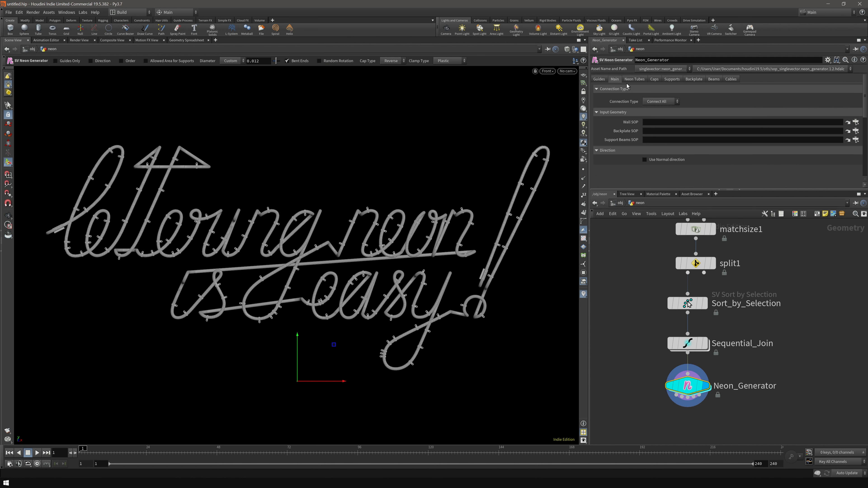
click(664, 102)
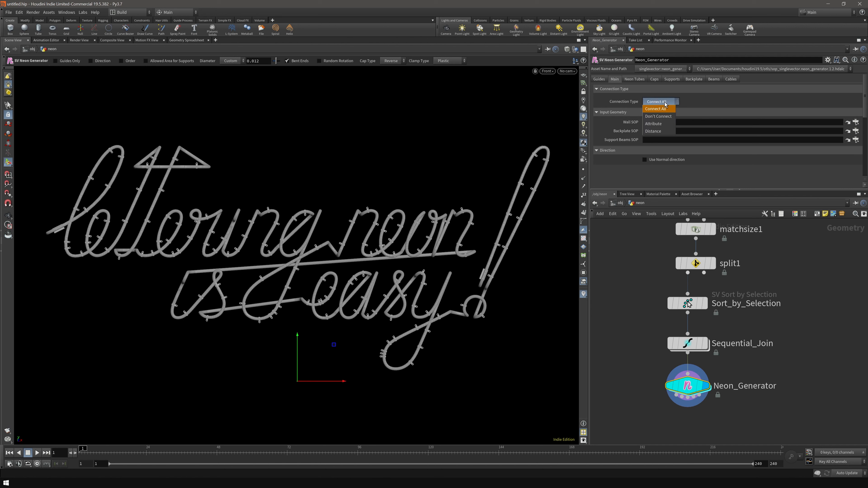
click(654, 124)
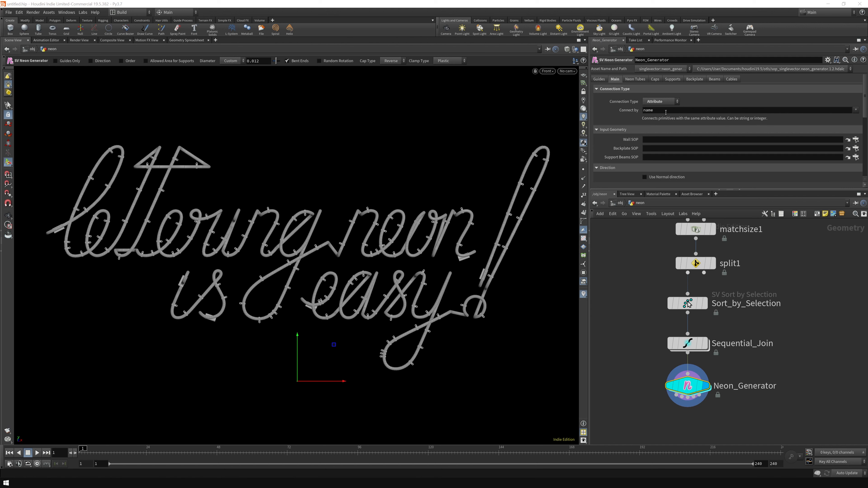
- Display Sequential_Join and colour its curves by the name attribute
click(706, 344)
click(681, 346)
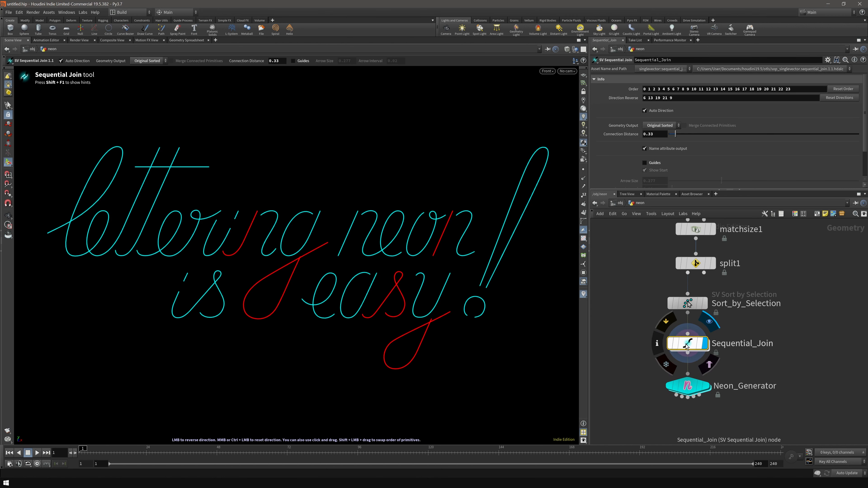
key(Escape)
click(656, 343)
click(783, 320)
click(613, 308)
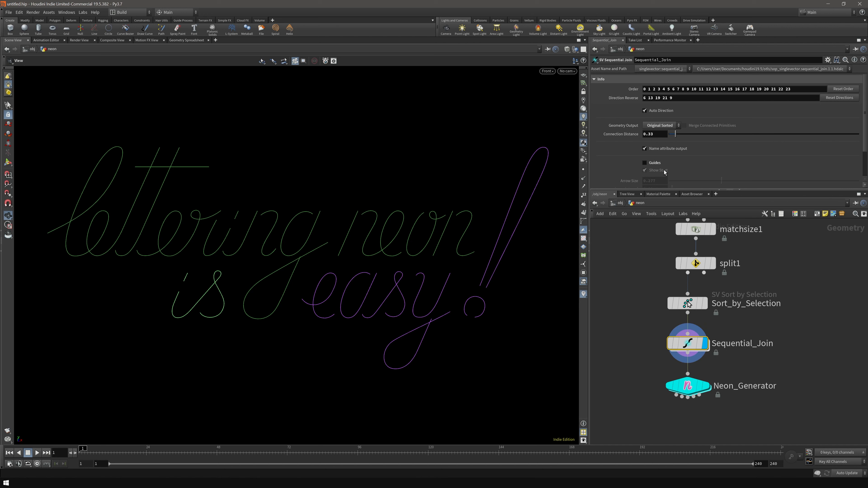
- Turn on Sequential_Join's direction guides, then redisplay the Neon_Generator tubes
click(645, 163)
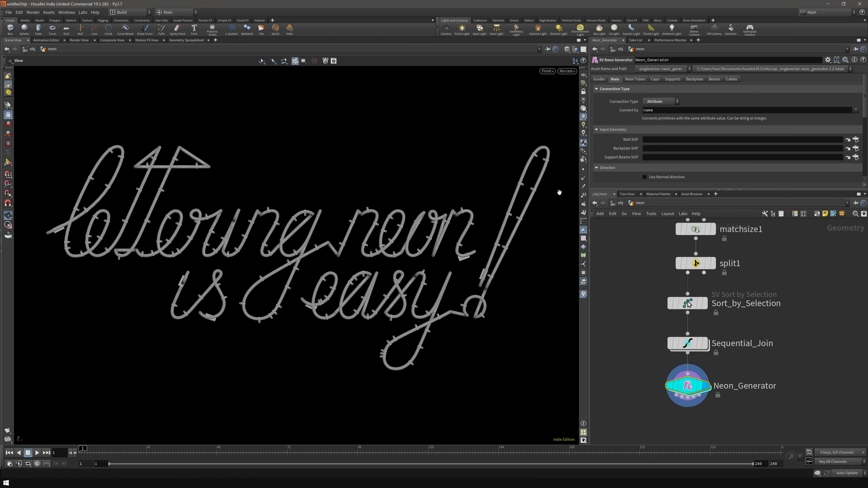
click(705, 344)
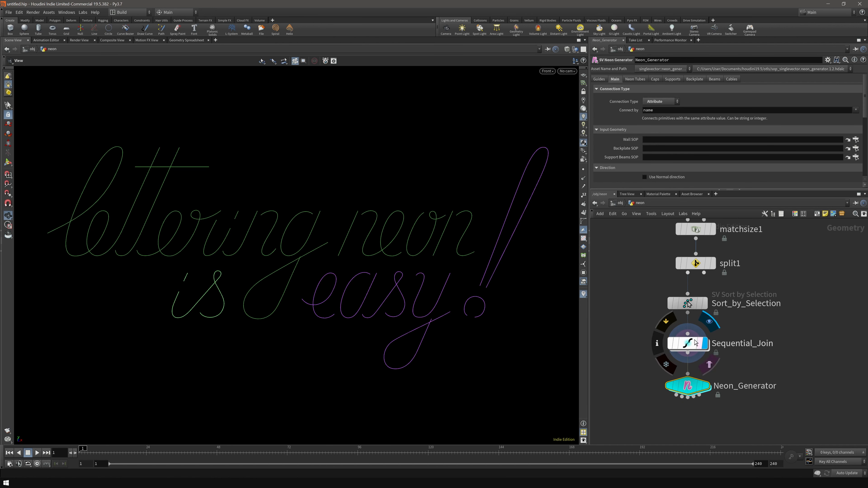
click(705, 386)
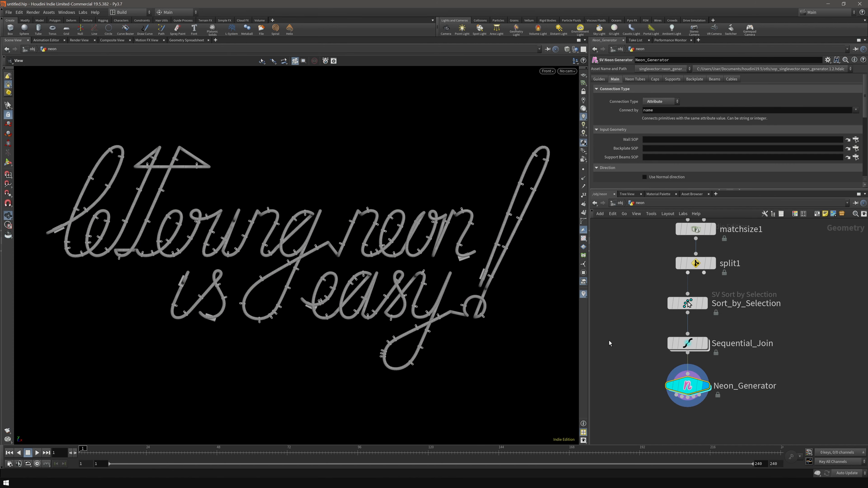
- Orbit around the tubes in perspective to view 'neon', 'easy!' and 'lettering'
drag(320, 269, 260, 263)
scroll(389, 289, up, 5)
scroll(387, 294, down, 5)
drag(386, 306, 283, 256)
middle_drag(283, 256, 246, 269)
drag(447, 273, 430, 258)
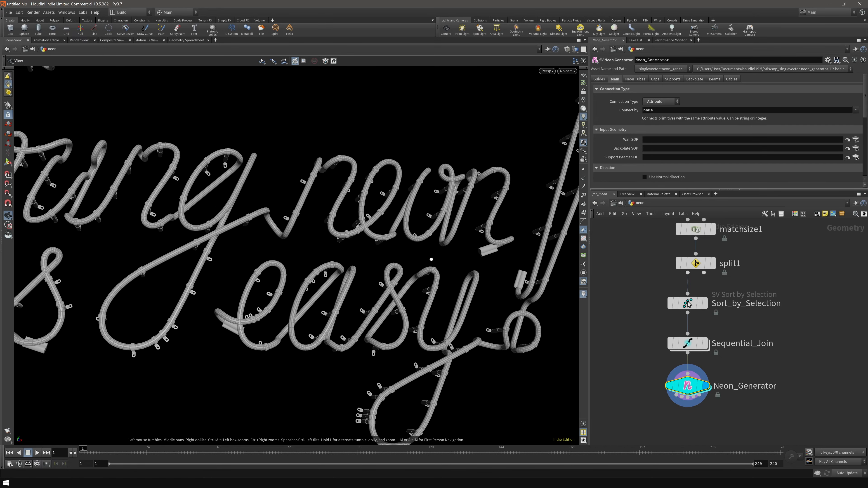
right_drag(437, 222, 379, 225)
middle_drag(253, 232, 465, 252)
drag(294, 267, 345, 265)
right_drag(273, 164, 307, 157)
middle_drag(284, 144, 330, 229)
- Frame the whole lettering, zoom on the first letters, and move Neon_Generator lower in the network
drag(330, 229, 296, 192)
drag(352, 253, 427, 301)
middle_drag(427, 301, 332, 243)
drag(280, 239, 246, 233)
middle_drag(246, 233, 275, 260)
right_drag(236, 282, 298, 246)
drag(298, 246, 280, 250)
middle_drag(635, 383, 638, 359)
drag(693, 366, 693, 426)
middle_drag(656, 386, 669, 365)
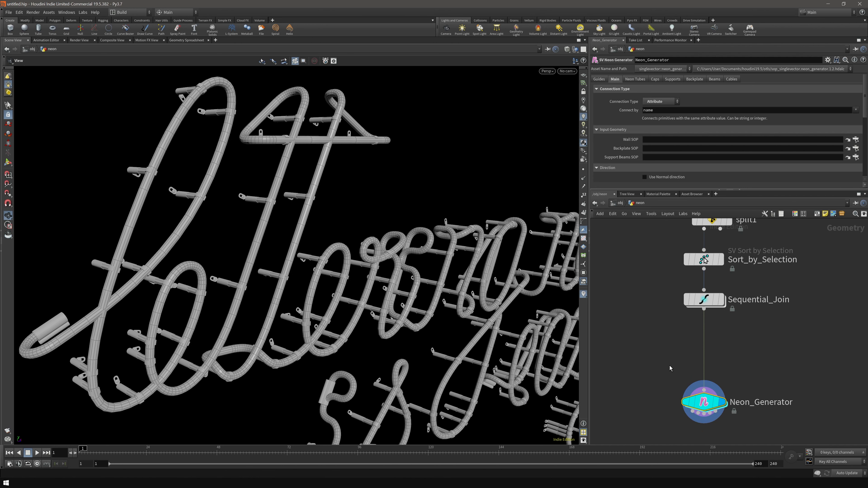
- Add an edit node after Sequential_Join and shift point 57 by 0.0187618 in Z
click(703, 309)
key(Tab)
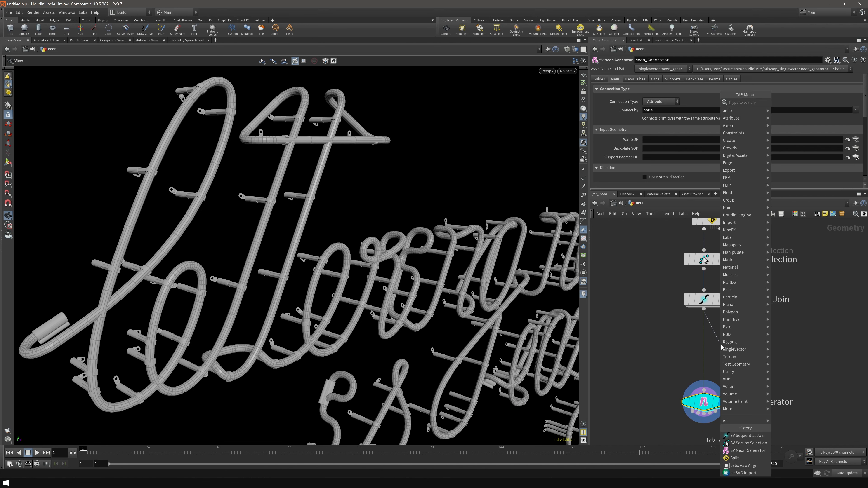
text(edi)
key(Return)
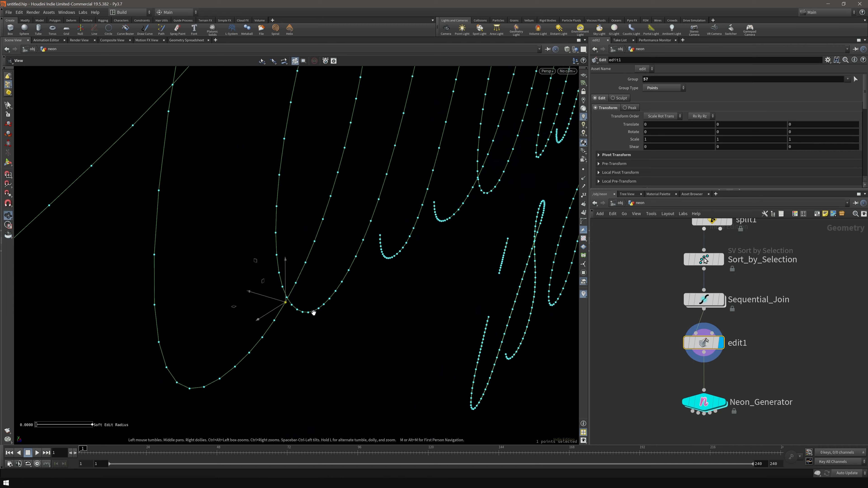
drag(322, 315, 285, 307)
alt+drag(354, 326, 346, 248)
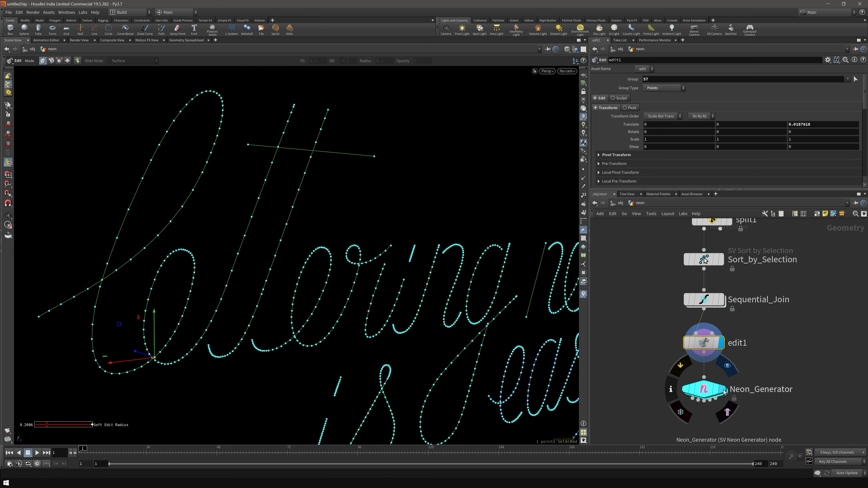
- Display Neon_Generator's tubes and check them from a side view and a near-front view
click(721, 389)
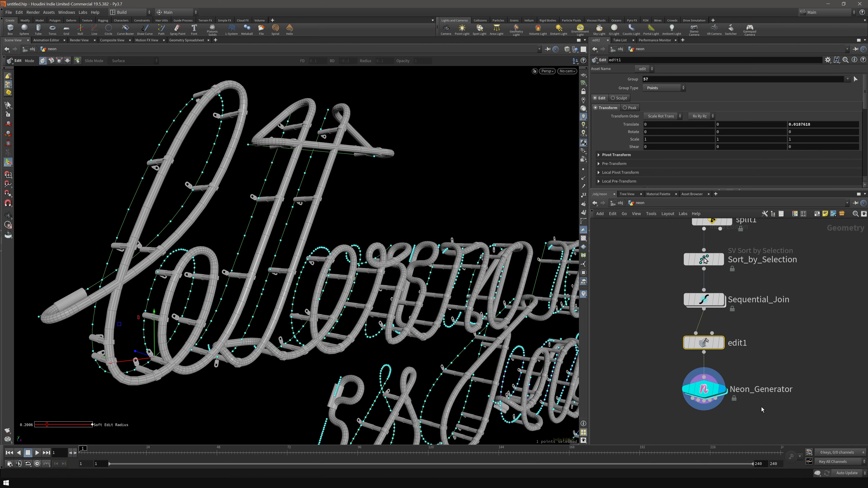
click(707, 395)
alt+drag(239, 306, 456, 407)
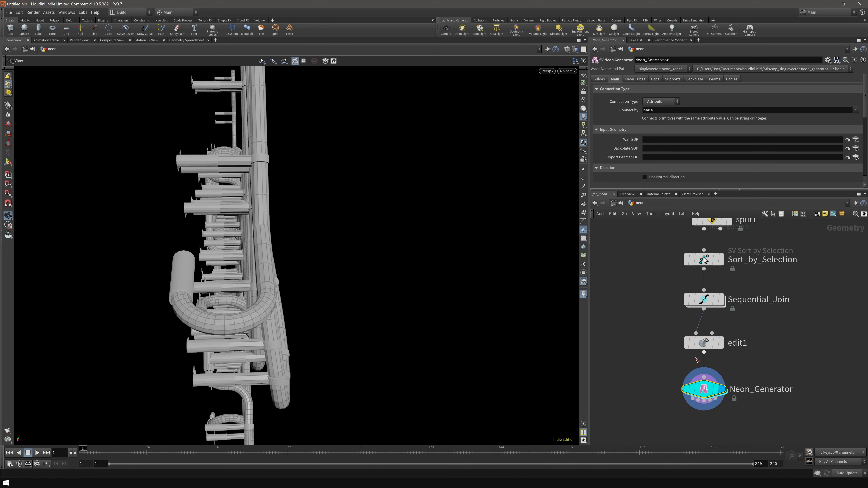
drag(282, 337, 311, 338)
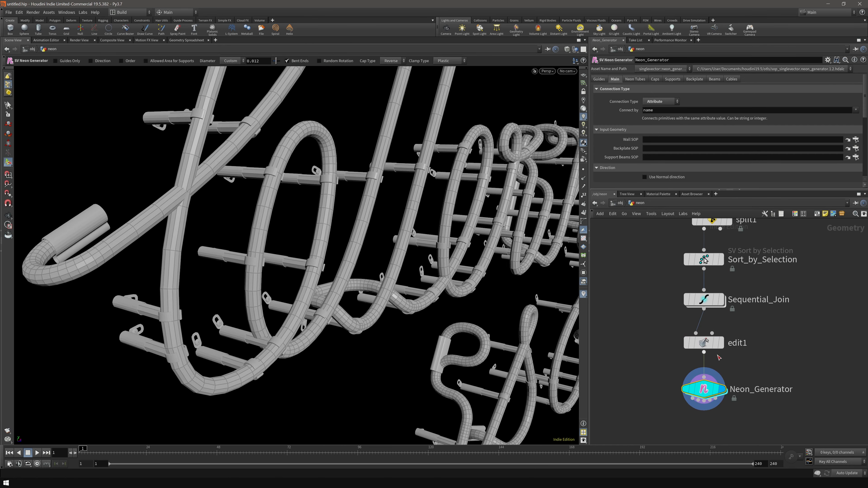
- Bypass edit1 and enable Overlap Depth on Neon_Generator's Neon Tubes tab
click(685, 323)
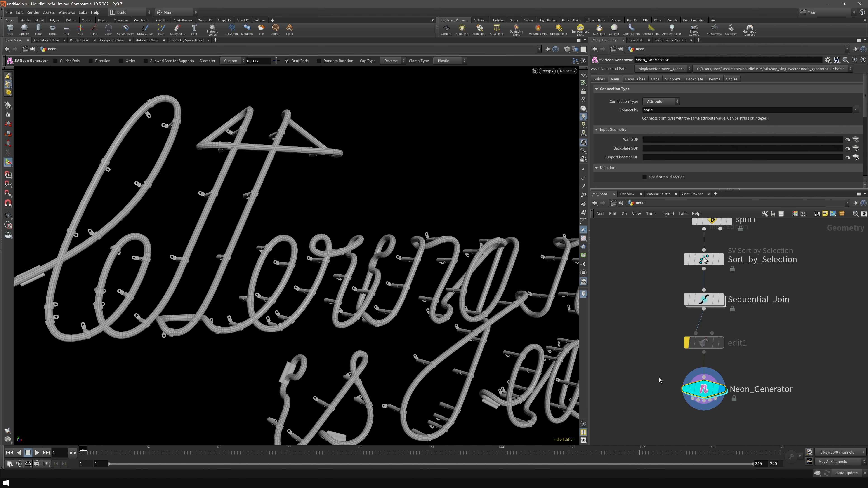
click(635, 80)
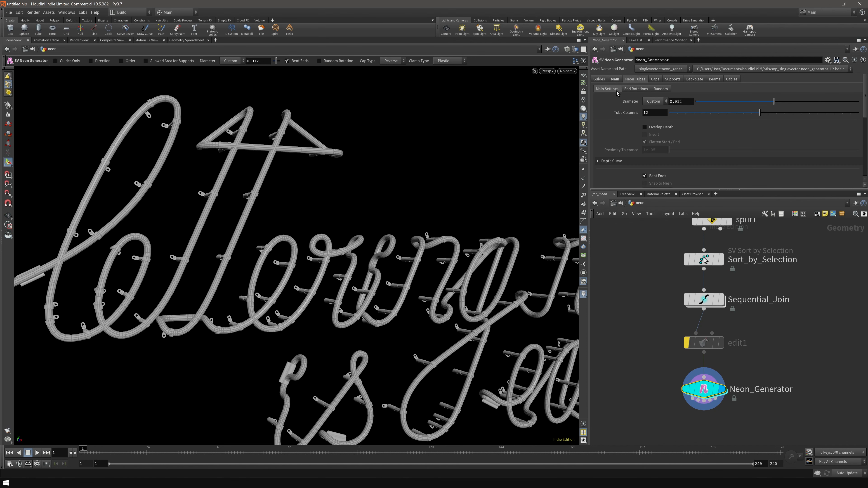
click(668, 131)
- Orbit to check the tube overlaps around the g loop and the word 'neon'
alt+drag(212, 253, 290, 258)
middle_drag(290, 257, 304, 85)
drag(325, 273, 271, 283)
middle_drag(475, 287, 204, 424)
middle_drag(478, 349, 239, 256)
middle_drag(403, 243, 280, 229)
drag(399, 329, 363, 335)
- Bring the words 'lettering' and 'is' into view and restore Neon_Generator's handles
scroll(363, 336, down, 5)
middle_drag(113, 304, 304, 289)
scroll(305, 289, up, 2)
scroll(235, 289, up, 1)
scroll(235, 289, up, 2)
middle_drag(234, 289, 360, 316)
key(Return)
scroll(621, 137, down, 2)
alt+middle_drag(313, 195, 448, 230)
- Undo a Proximity Tolerance change and orbit to view the letter tops and support posts
middle_drag(661, 132, 662, 133)
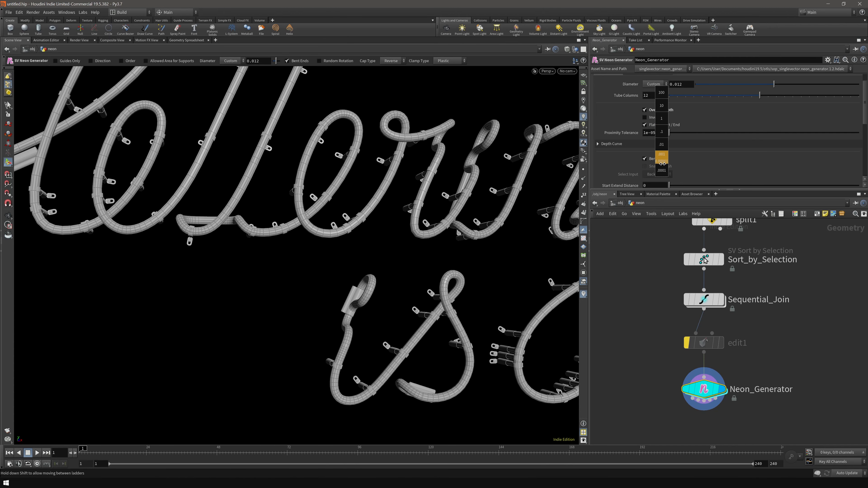
middle_drag(772, 162, 771, 163)
key(ctrl+z)
alt+drag(300, 192, 323, 240)
alt+middle_drag(272, 160, 358, 230)
alt+drag(358, 229, 229, 313)
alt+drag(392, 79, 376, 175)
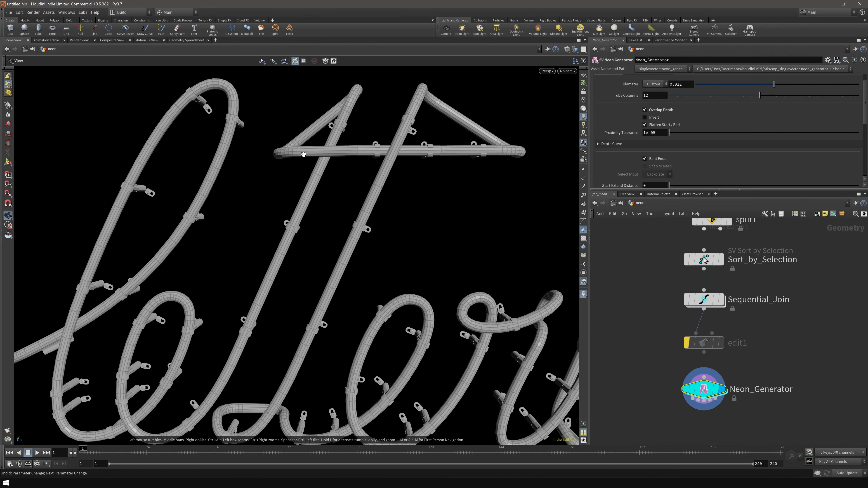
middle_drag(386, 184, 357, 235)
right_drag(357, 235, 393, 260)
drag(420, 267, 322, 201)
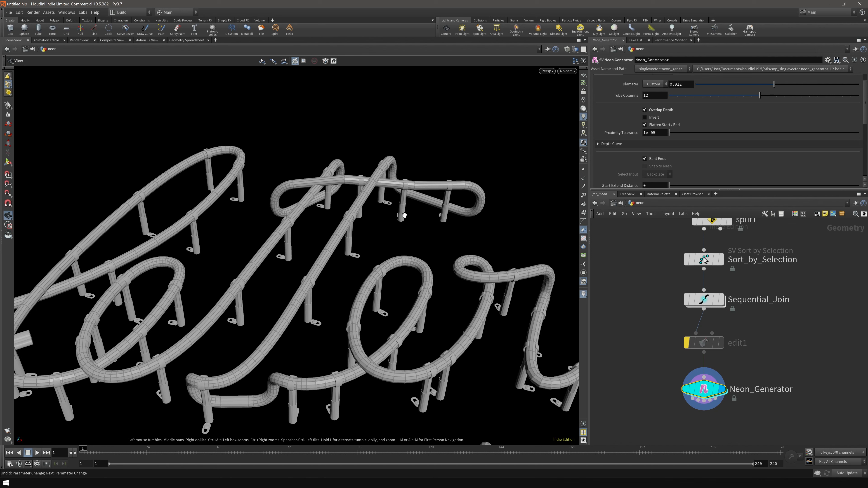
drag(384, 219, 378, 139)
right_drag(378, 139, 443, 138)
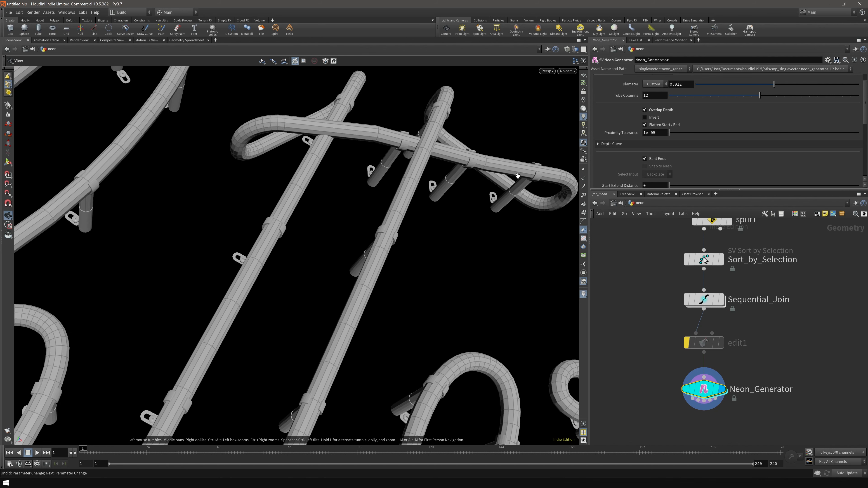
middle_drag(443, 139, 379, 191)
drag(379, 191, 294, 205)
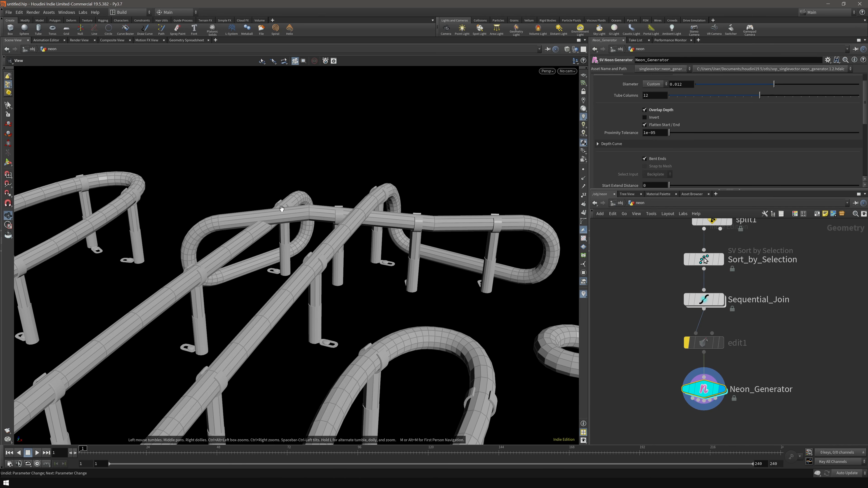
drag(360, 248, 349, 273)
right_drag(348, 272, 354, 269)
drag(354, 269, 390, 216)
middle_drag(302, 410, 332, 252)
drag(331, 251, 547, 331)
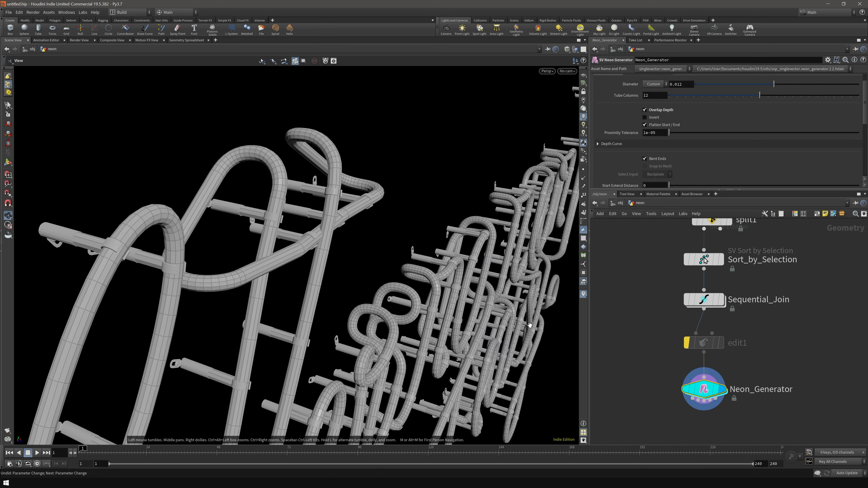
drag(308, 250, 280, 274)
- Re-enable edit1, switch Group Type to Edges, and select the tt crossbar edge
click(676, 326)
click(721, 342)
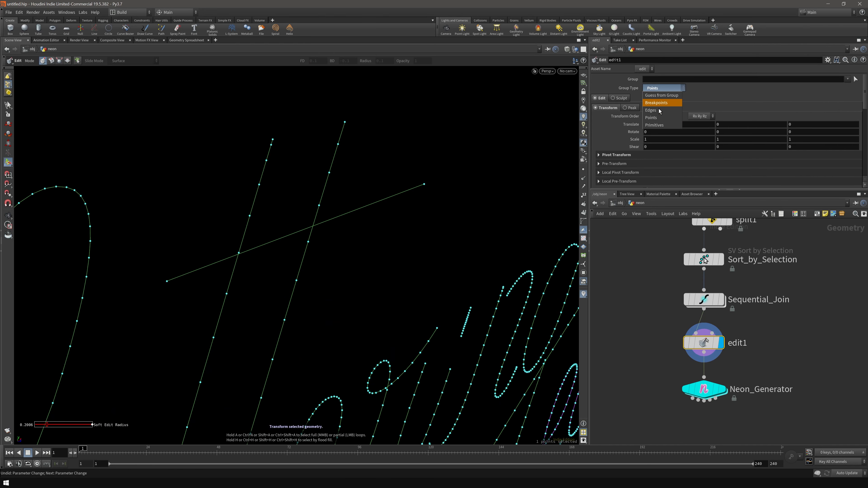
click(653, 110)
alt+drag(391, 141, 412, 139)
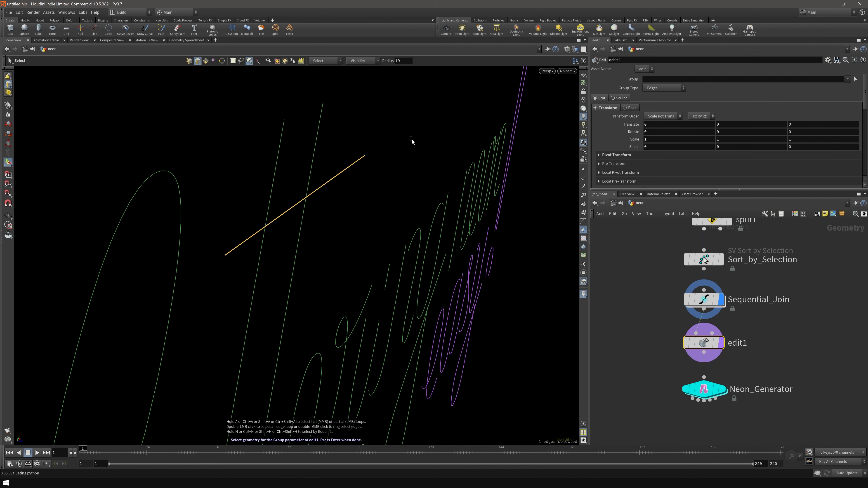
key(Return)
drag(319, 210, 291, 196)
- Set the crossbar's Translate Z to 0.015 and inspect it on the displayed neon tubes
click(722, 388)
alt+drag(405, 278, 357, 314)
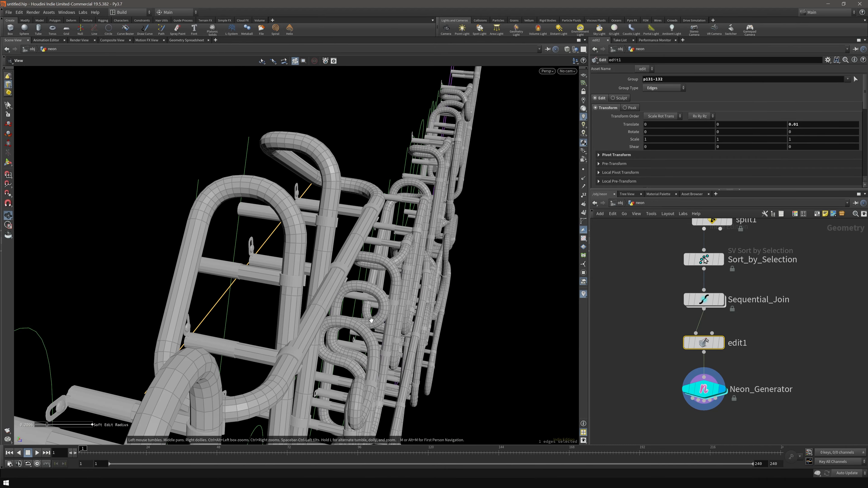
middle_drag(806, 152, 834, 153)
alt+drag(304, 273, 341, 254)
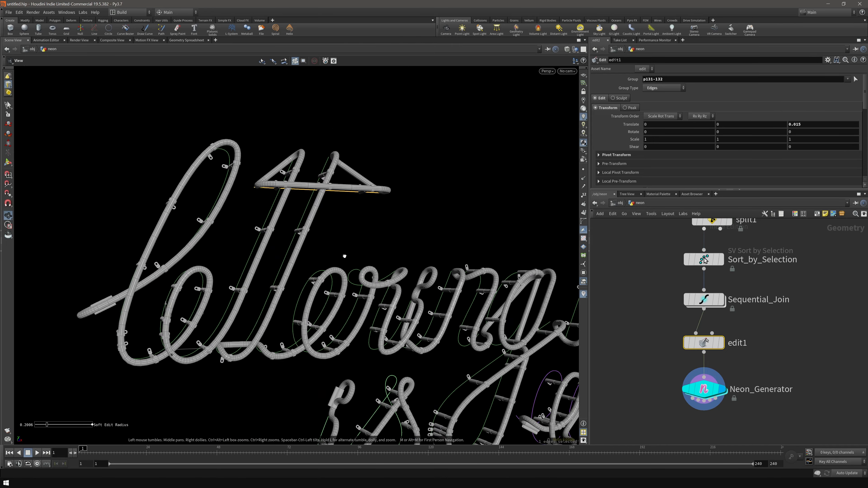
alt+drag(341, 254, 338, 265)
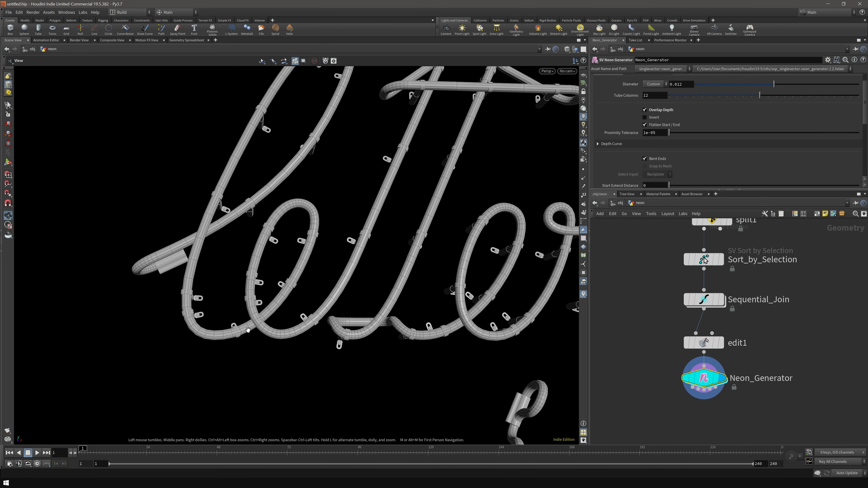
alt+drag(245, 337, 267, 342)
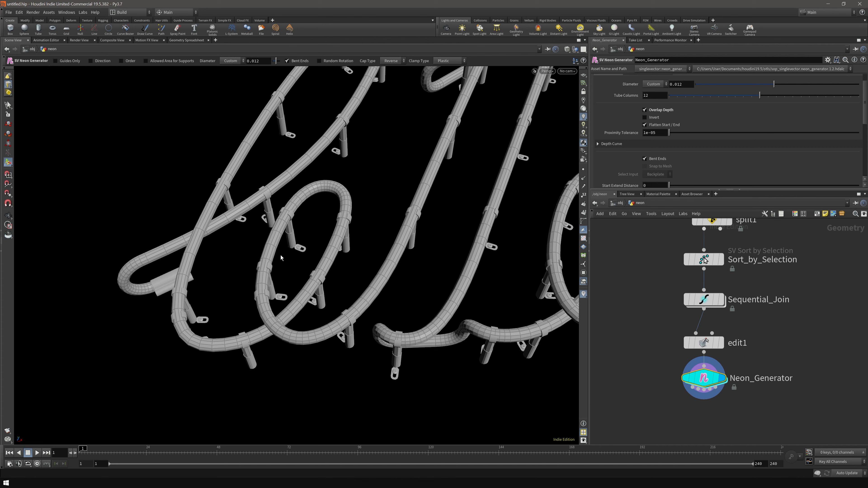
- Toggle overlap inversion on and back off to compare which tubes cross in front
alt+drag(280, 335, 319, 321)
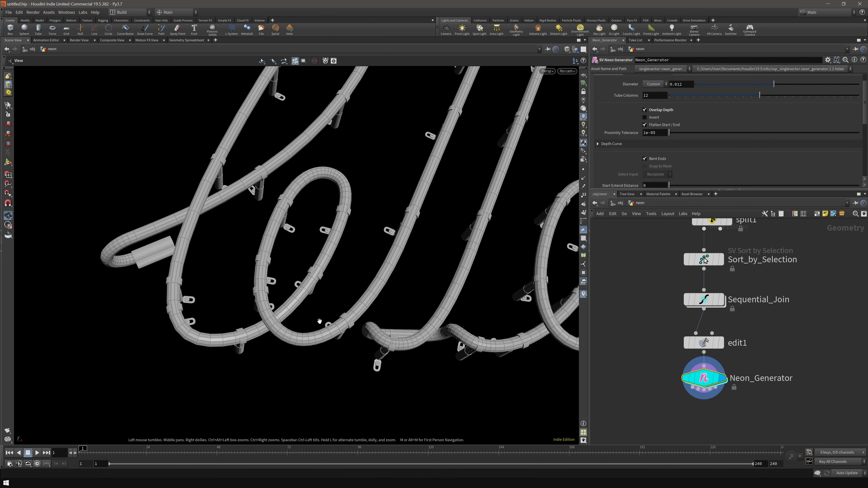
click(654, 119)
scroll(286, 292, down, 5)
alt+drag(287, 292, 224, 251)
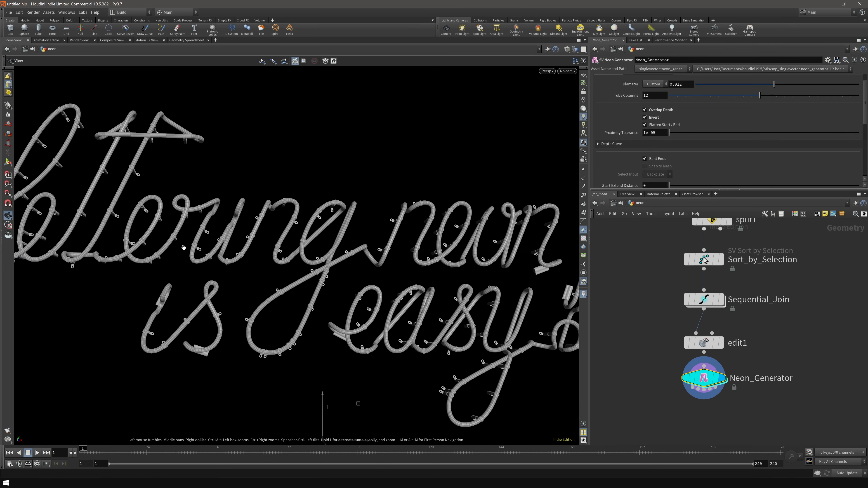
alt+drag(397, 328, 403, 280)
click(654, 119)
- Orbit the neon lettering from slanted, low and side-on angles
alt+drag(225, 246, 172, 265)
drag(251, 261, 278, 152)
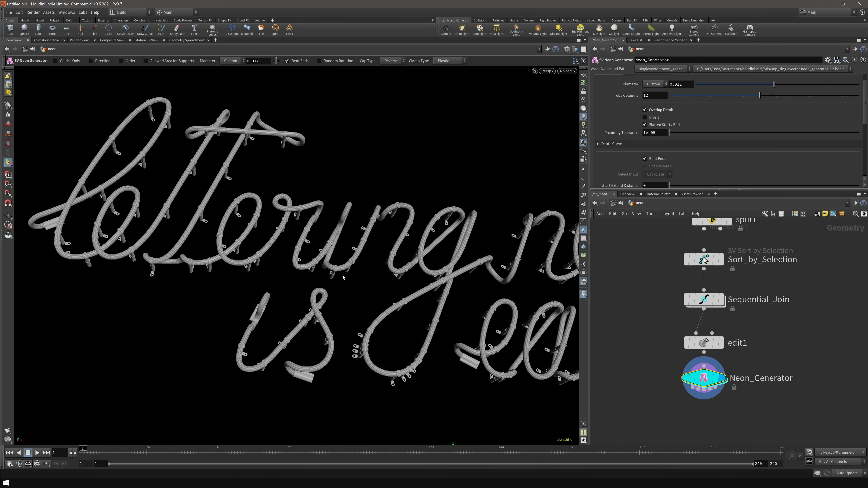
drag(350, 275, 358, 253)
scroll(372, 295, down, 3)
scroll(627, 156, down, 1)
scroll(413, 343, up, 3)
alt+drag(321, 298, 395, 315)
- Turn on Bent Ends, keeping start and end extend distances at zero
key(Return)
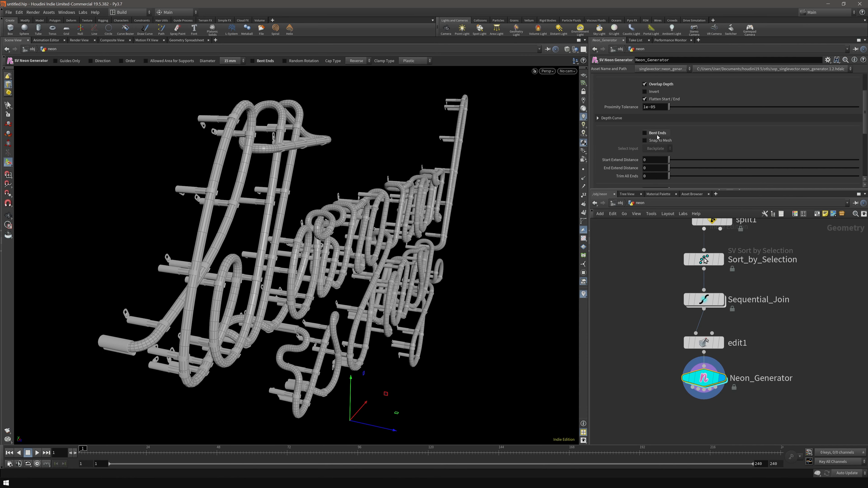
drag(671, 160, 681, 161)
drag(673, 168, 680, 168)
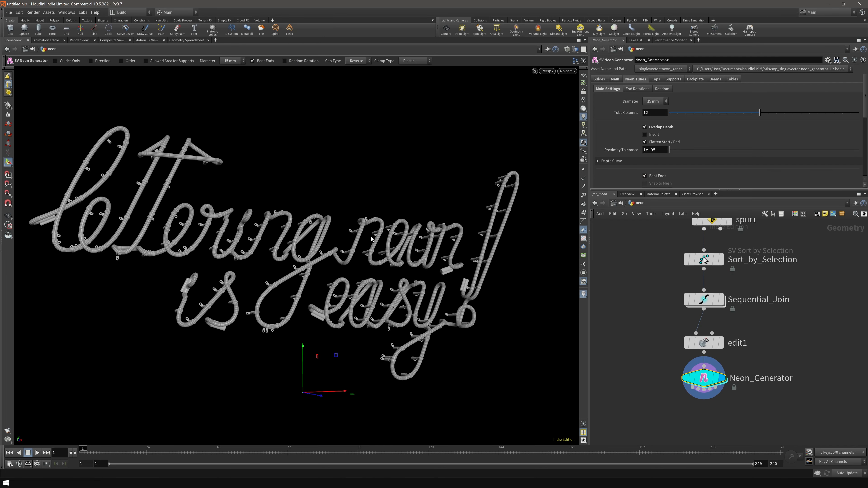
alt+drag(372, 239, 353, 281)
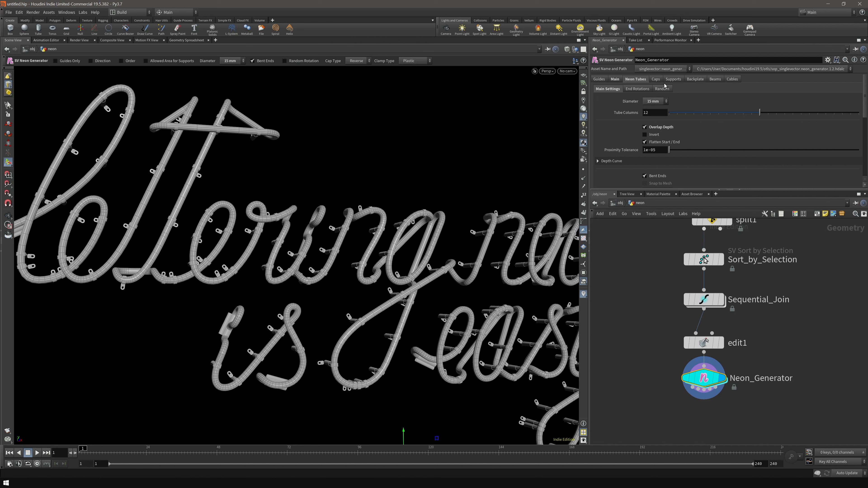
- On the Supports tab, raise the support Distance from 0.15 to 0.359
click(672, 79)
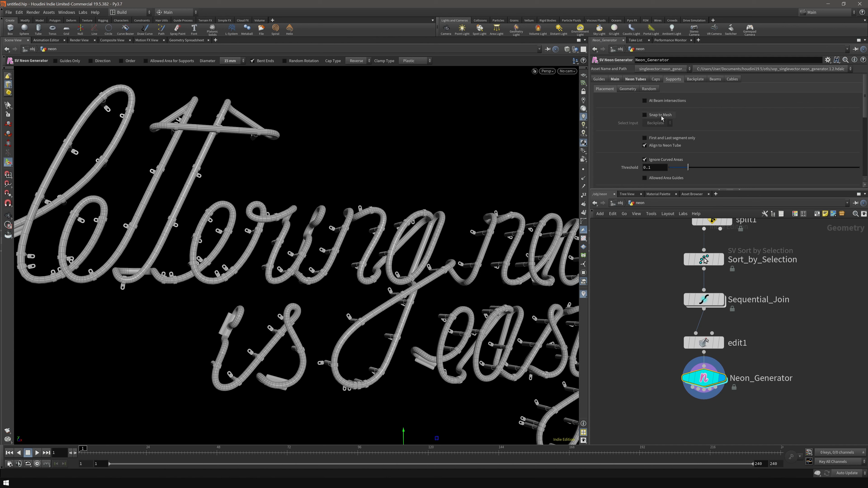
scroll(617, 116, down, 4)
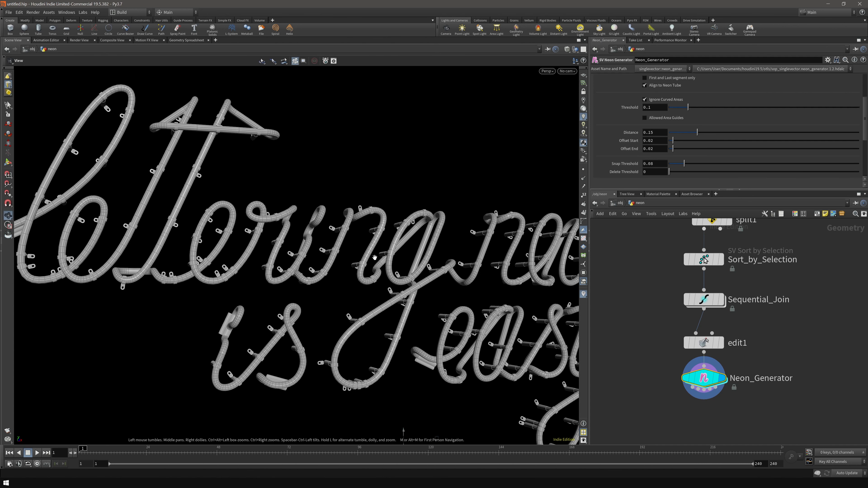
drag(697, 133, 737, 153)
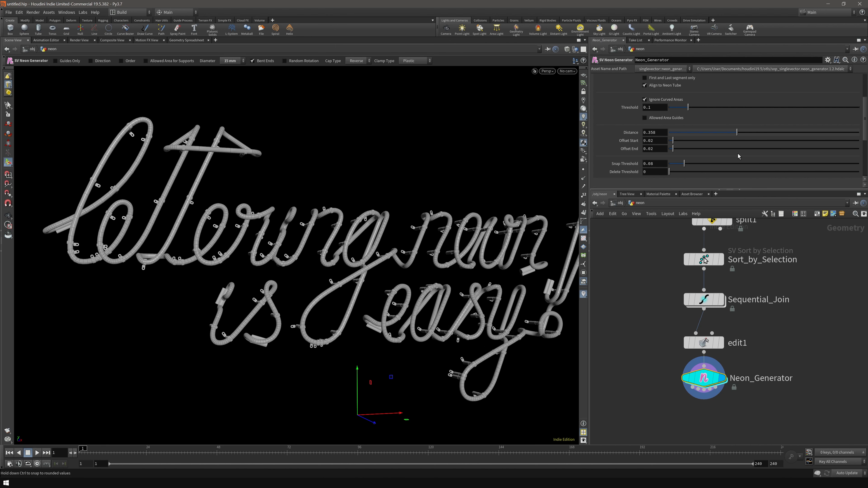
mouse_move(451, 253)
alt+mouse_down()
mouse_move(372, 253)
mouse_move(464, 255)
alt+mouse_up()
scroll(606, 167, up, 2)
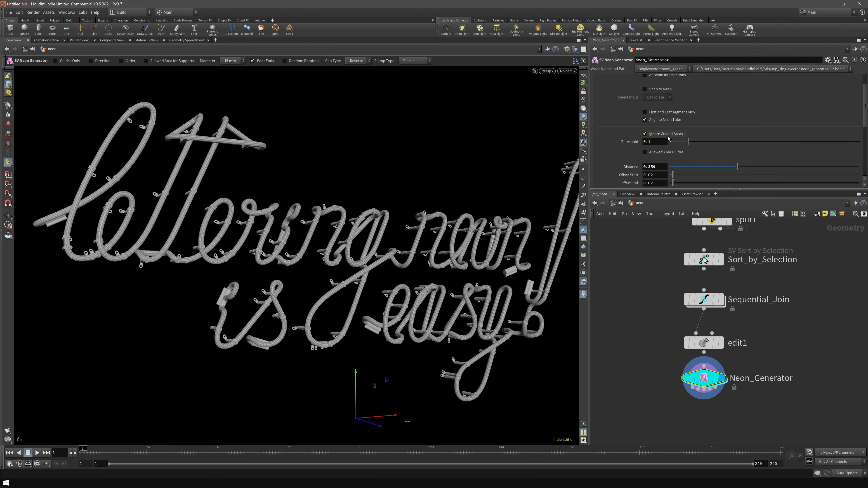
mouse_move(669, 138)
- Show the Allowed Area Guides and orbit in close on the top letters' supports
click(664, 153)
alt+middle_drag(133, 211, 185, 213)
alt+drag(184, 213, 164, 230)
scroll(142, 208, up, 1)
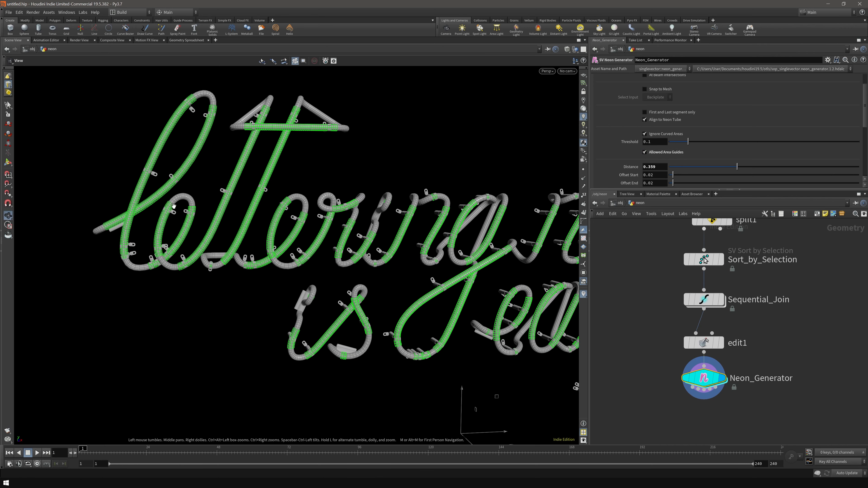
alt+middle_drag(142, 208, 147, 224)
alt+drag(147, 224, 160, 219)
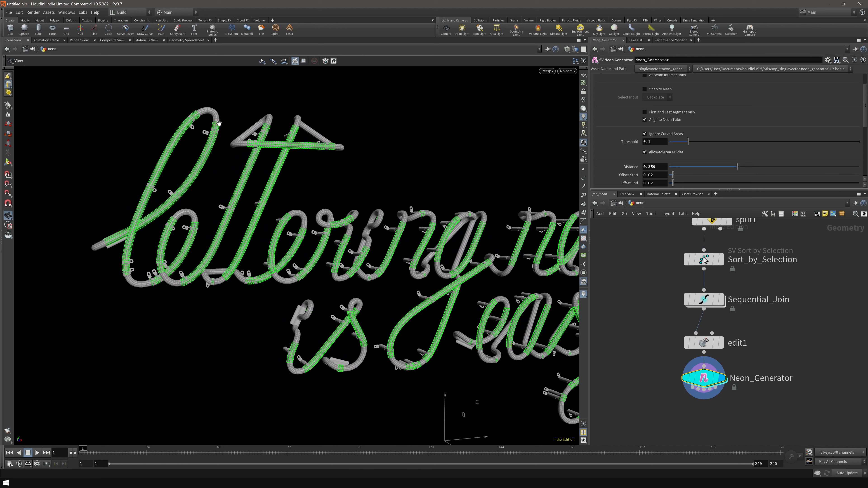
alt+drag(183, 200, 199, 196)
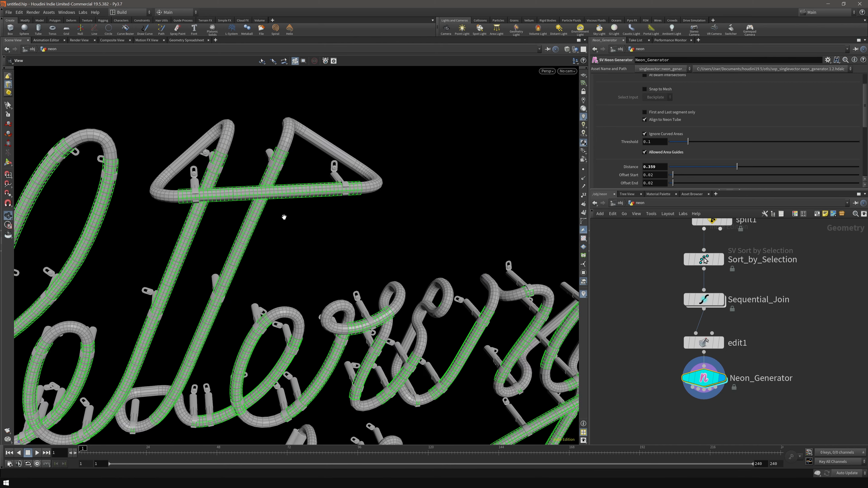
alt+drag(283, 217, 275, 244)
scroll(275, 244, up, 3)
alt+drag(306, 207, 353, 235)
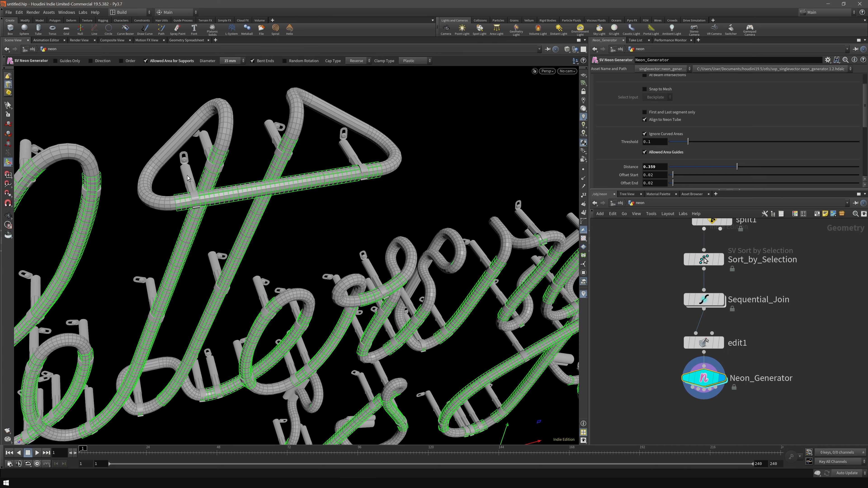
scroll(673, 164, down, 2)
- Set Offset Start/End to 0.01 and raise the snap threshold, undoing a stray change
drag(672, 149, 676, 160)
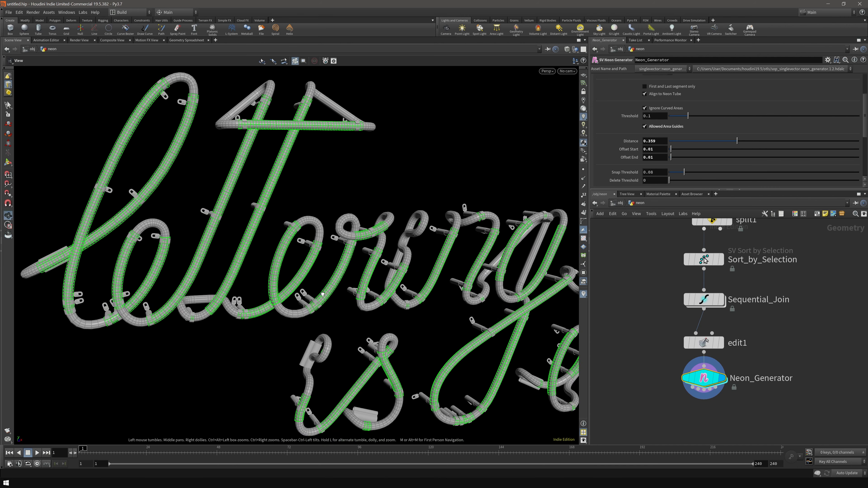
drag(687, 120, 696, 125)
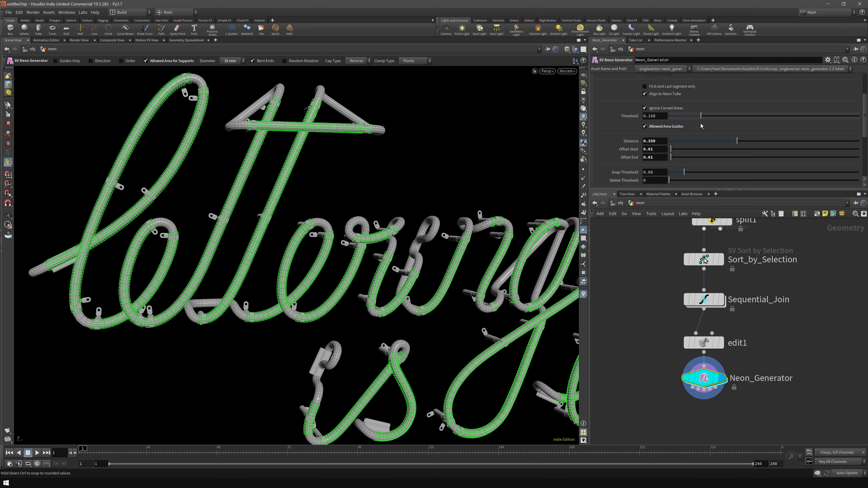
key(Escape)
key(ctrl+z)
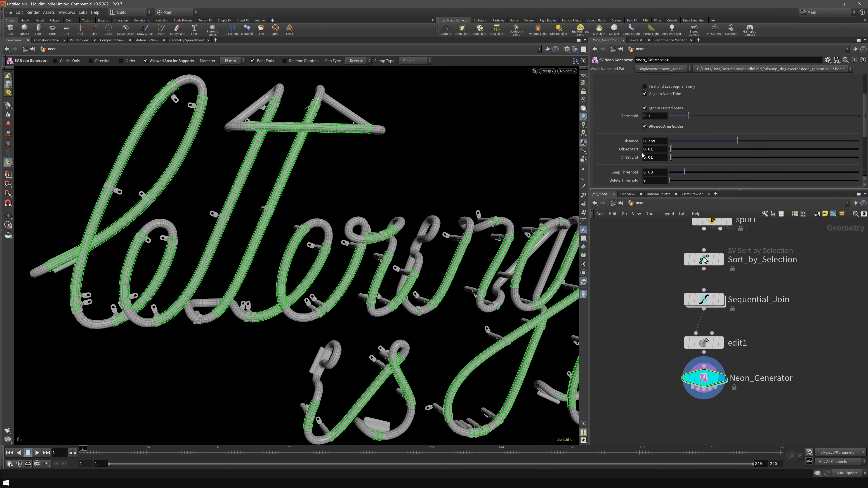
drag(683, 172, 699, 173)
key(Escape)
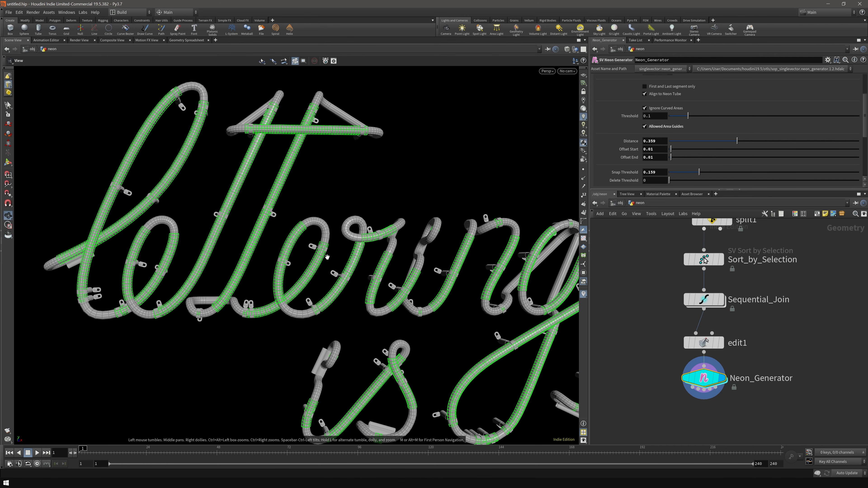
mouse_move(705, 260)
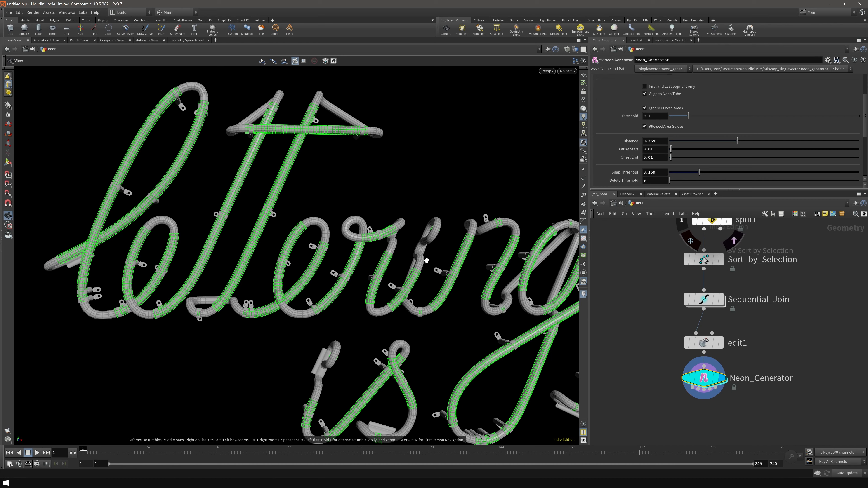
- Set Snap Threshold to 0.154 and Delete Threshold to 0.042, then hide the Allowed Area Guides
middle_drag(390, 306, 383, 277)
drag(700, 175, 676, 188)
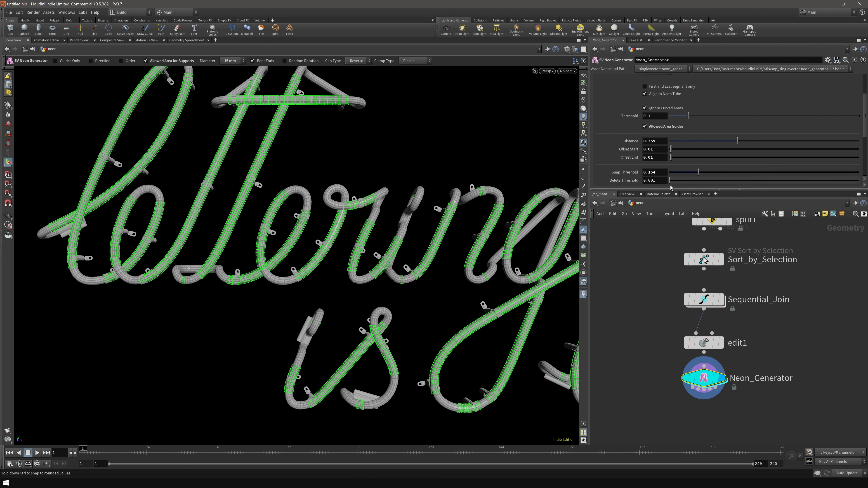
alt+drag(471, 224, 437, 220)
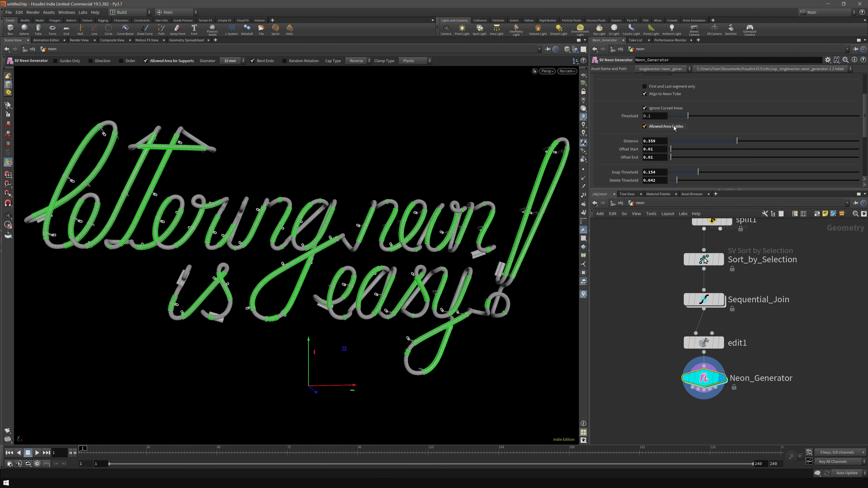
click(665, 126)
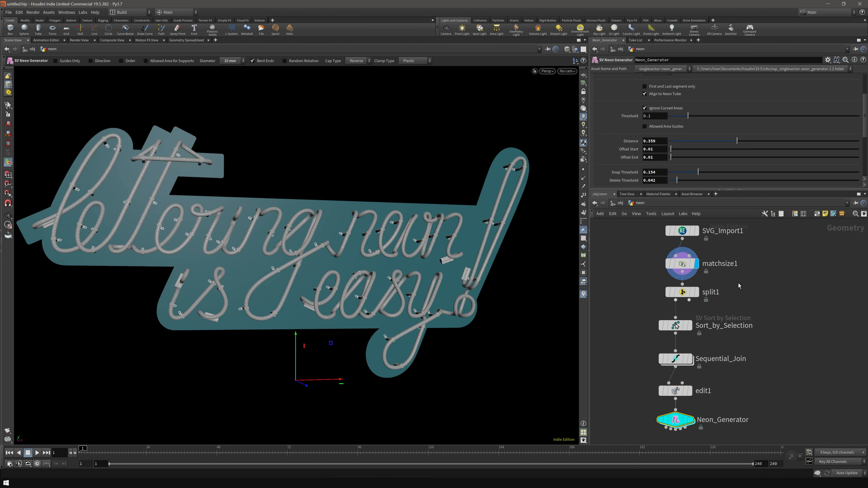
- Add a null named OUT_Backplate fed by split1's second output
middle_drag(738, 282, 765, 225)
drag(647, 259, 755, 397)
key(Tab)
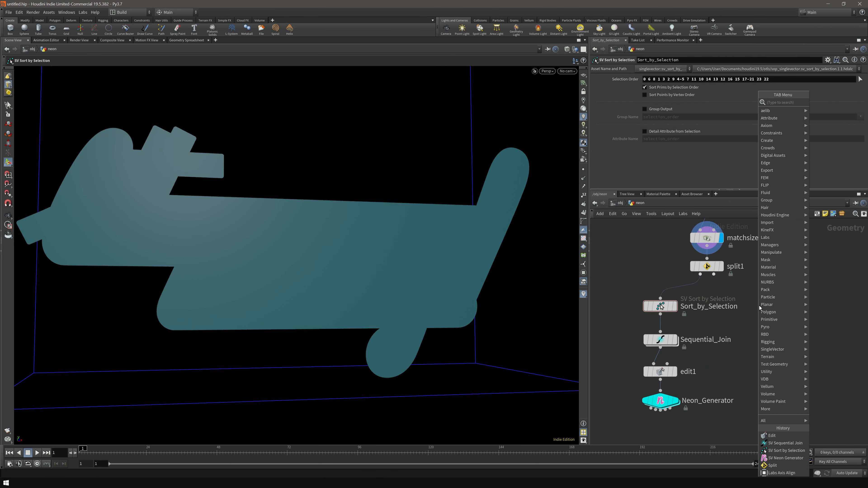
text(null)
key(Return)
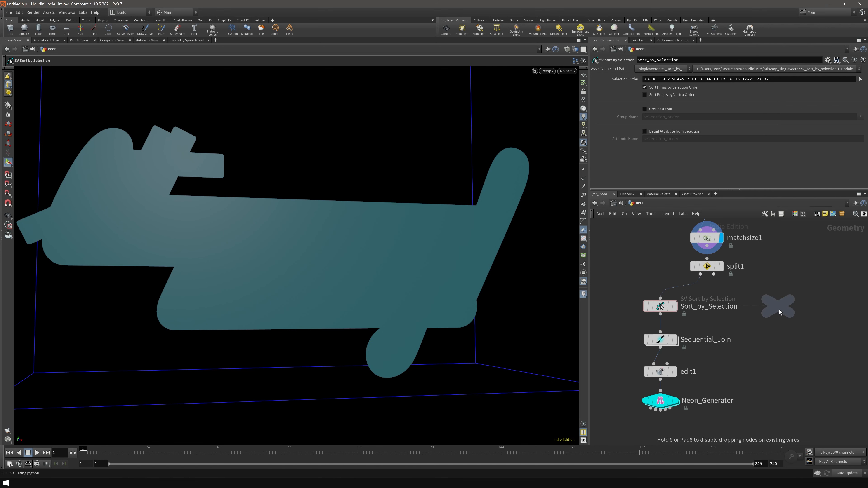
click(778, 307)
drag(716, 276, 778, 296)
click(800, 306)
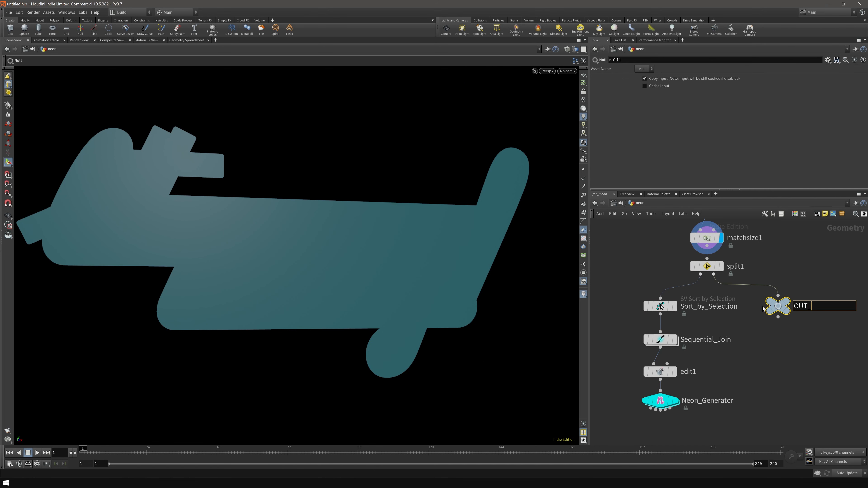
text(OUT_Backplate)
key(Return)
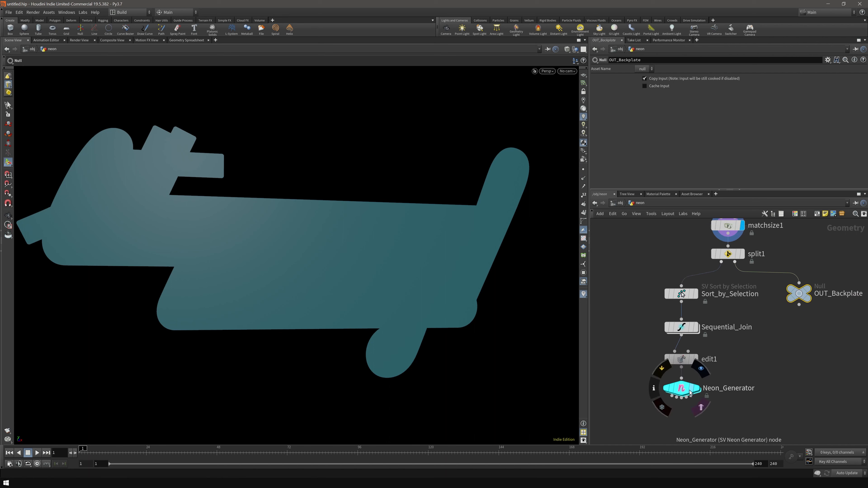
- Assign OUT_Backplate as Neon_Generator's Backplate SOP and enable the backplate
click(689, 392)
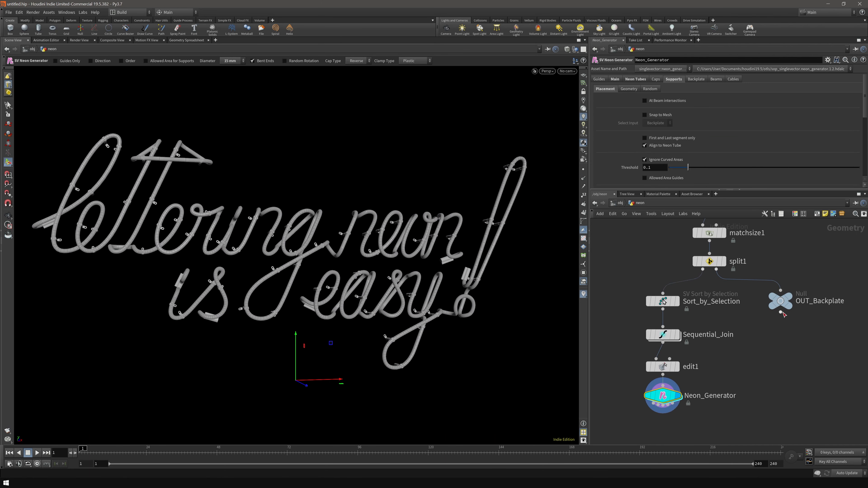
mouse_move(780, 304)
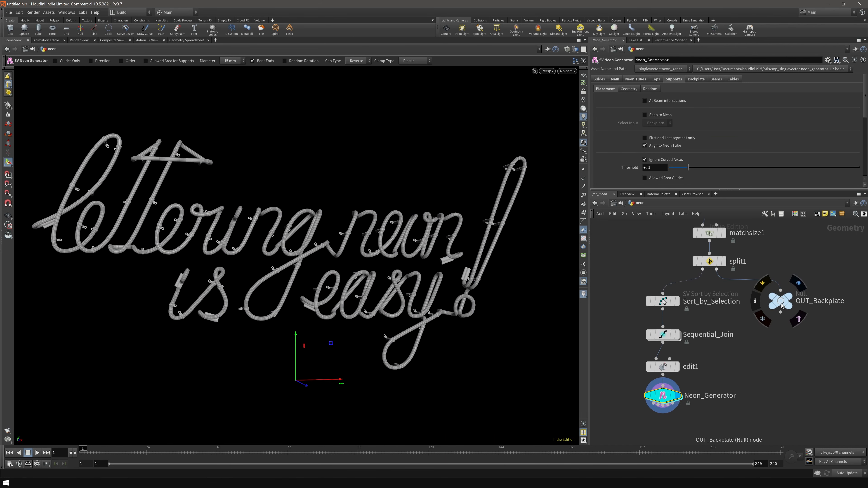
click(615, 79)
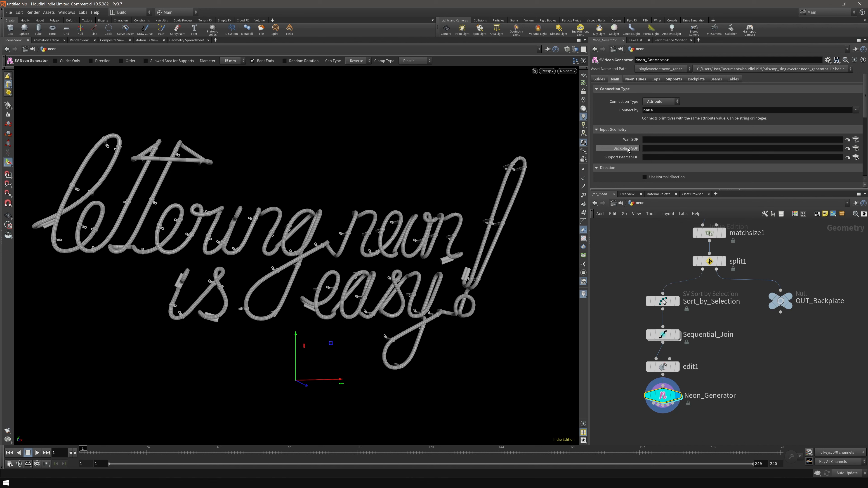
drag(779, 300, 662, 151)
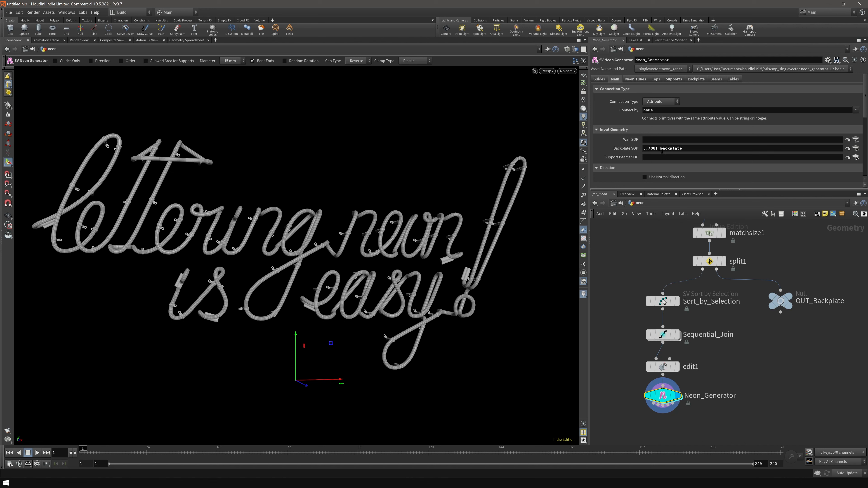
middle_drag(753, 399, 756, 369)
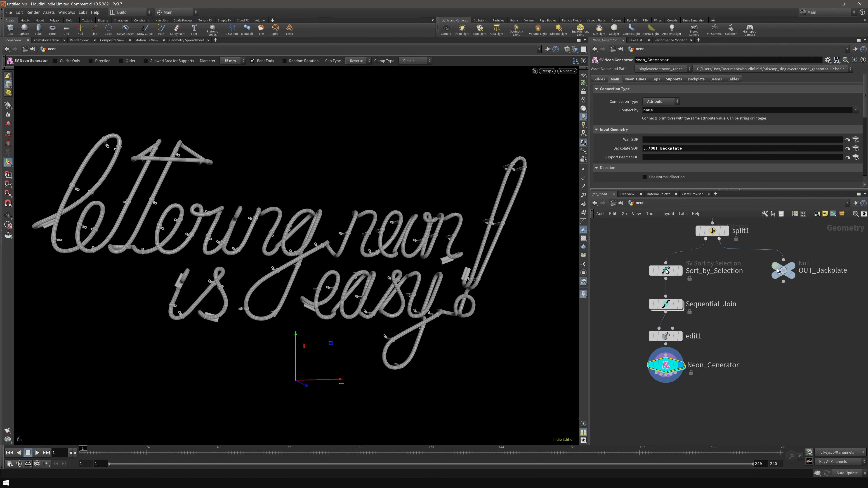
click(695, 80)
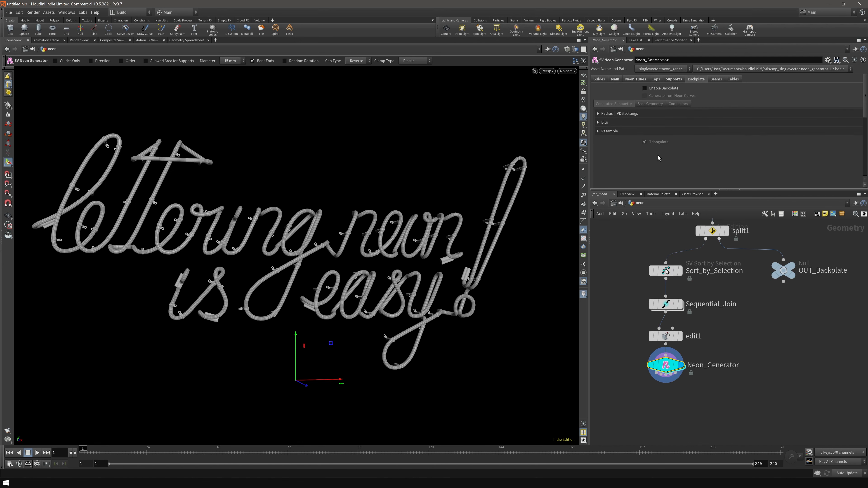
click(662, 89)
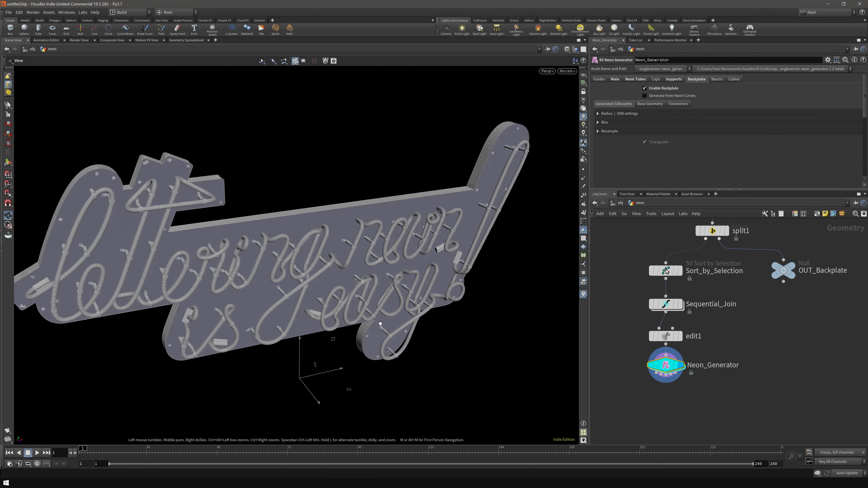
- Re-paste the OUT_Backplate link into the input geometry field and inspect the backplate's side edge
mouse_move(326, 259)
alt+mouse_down()
mouse_move(318, 276)
mouse_move(332, 262)
alt+mouse_up()
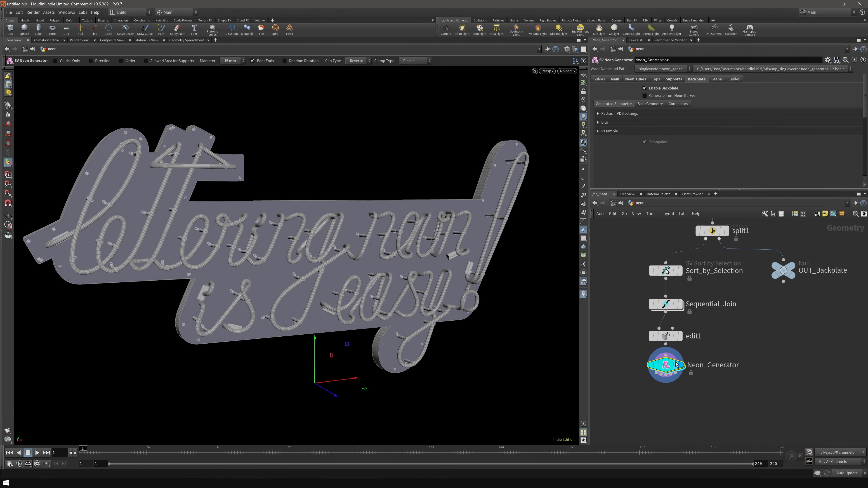
click(615, 78)
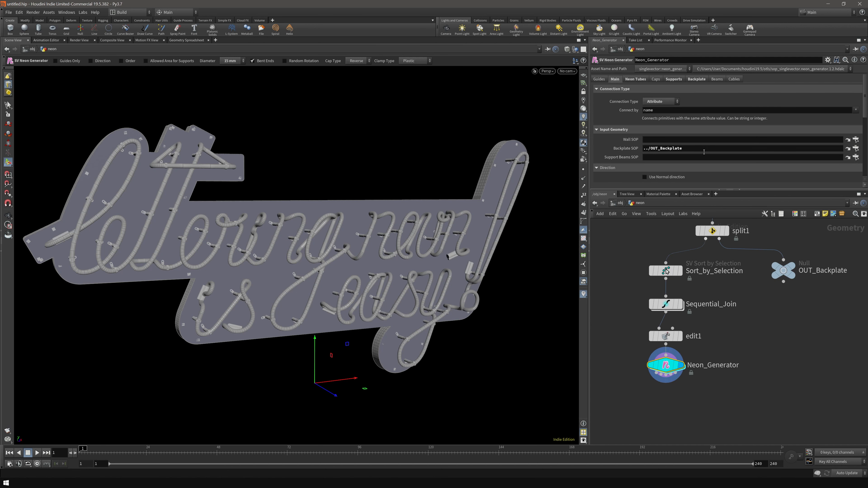
click(696, 79)
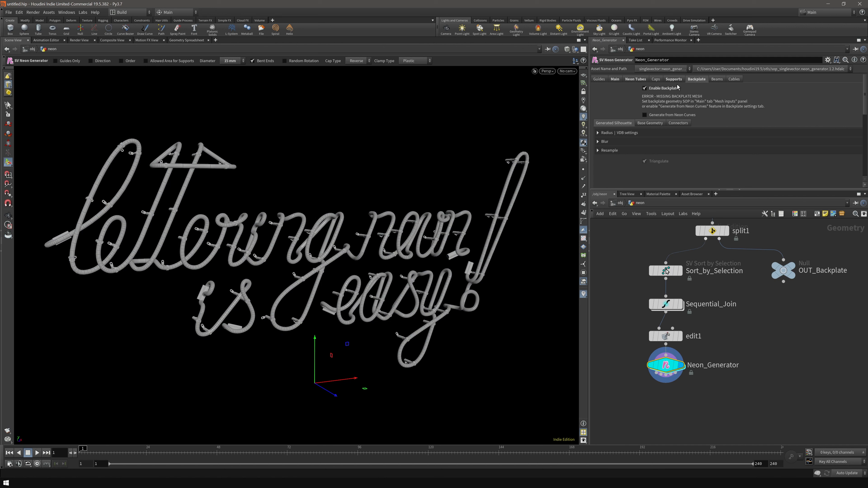
click(615, 79)
click(651, 148)
text(../OUT_Backplate)
key(Return)
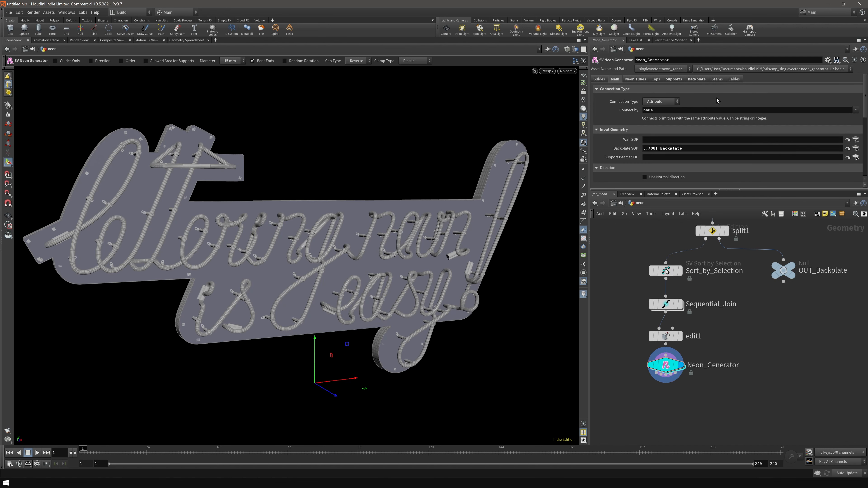
click(700, 80)
key(alt)
drag(400, 245, 298, 262)
- Insert a reverse1 node on the wire between split1 and OUT_Backplate
drag(299, 263, 320, 254)
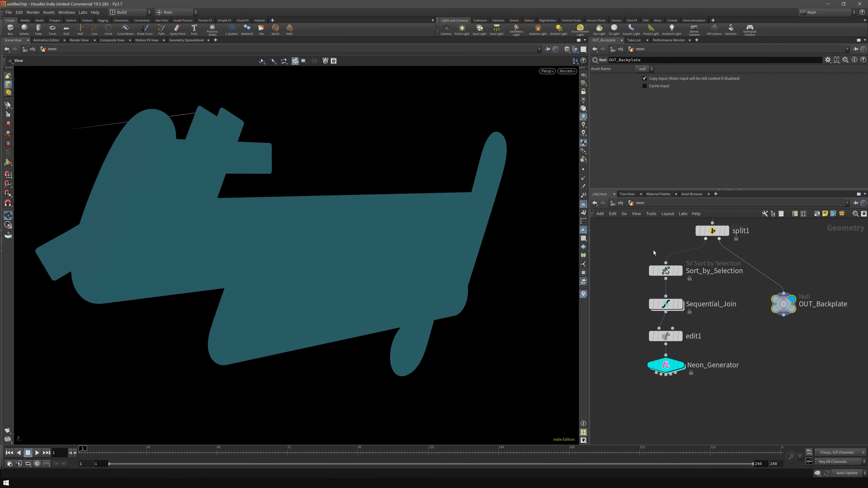
key(Tab)
text(rev)
key(Return)
click(794, 270)
drag(795, 270, 784, 270)
mouse_move(783, 304)
mouse_down()
mouse_move(784, 317)
mouse_move(783, 305)
mouse_up()
- Display Neon_Generator, hide primitive normals, and orbit the sign to a near-frontal view
click(673, 364)
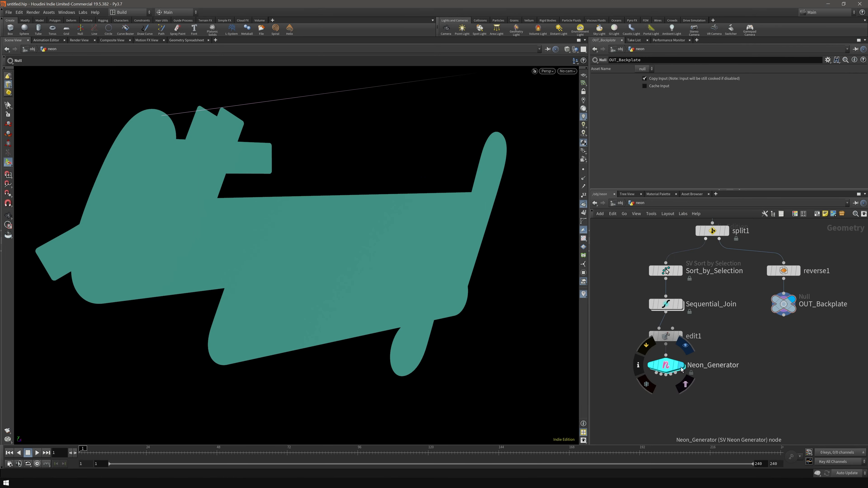
click(685, 347)
click(584, 206)
alt+drag(406, 257, 256, 168)
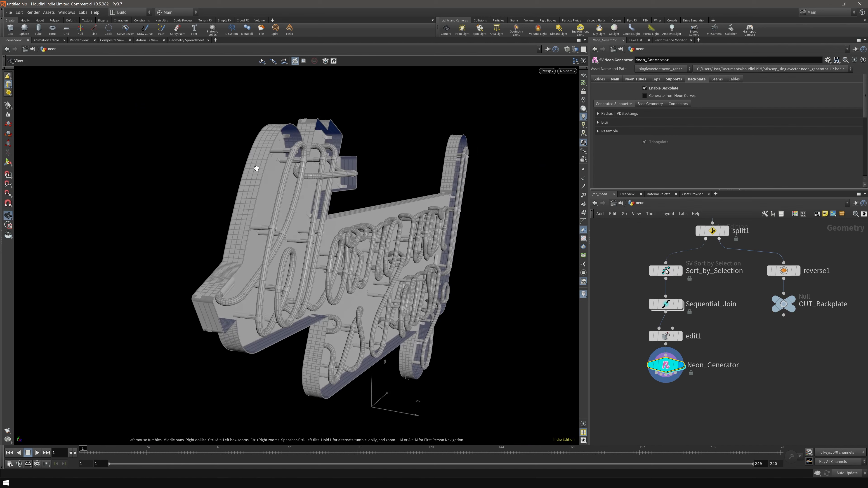
drag(442, 265, 260, 274)
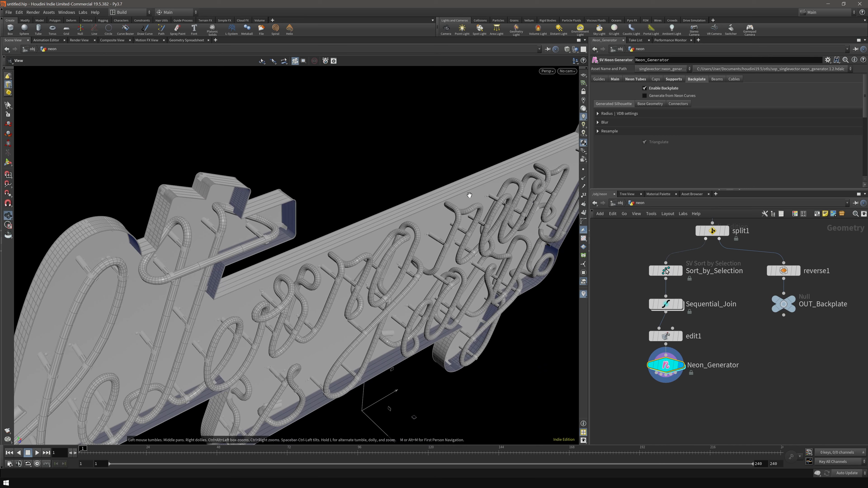
drag(494, 170, 408, 251)
drag(216, 189, 260, 265)
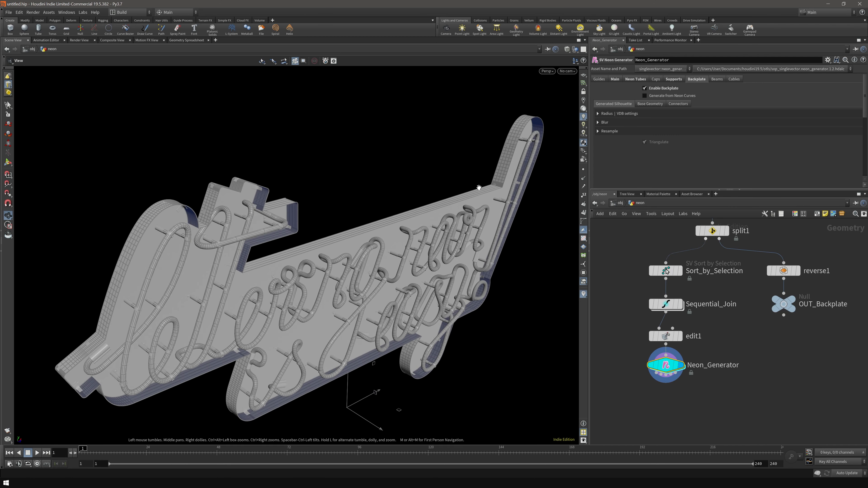
key(Return)
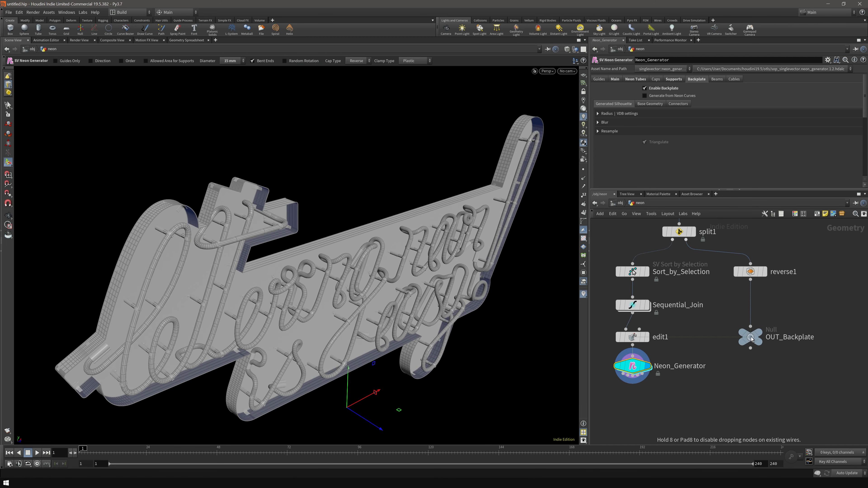
key(Tab)
- Add a resample node after reverse1 with a 0.02 segment length
text(resample)
key(Return)
click(750, 305)
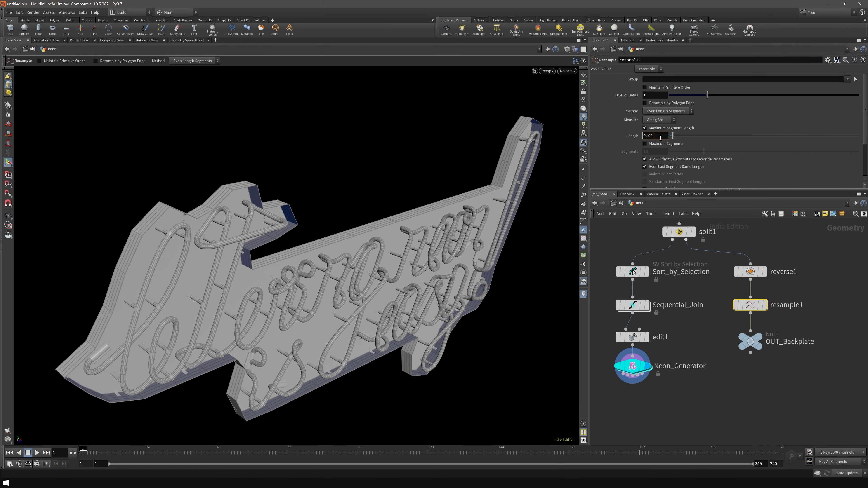
key(BackSpace)
text(2)
key(Return)
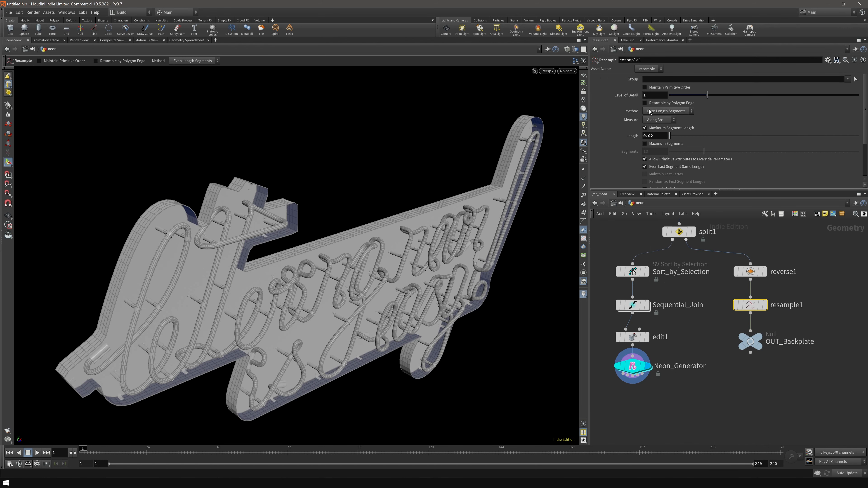
click(676, 106)
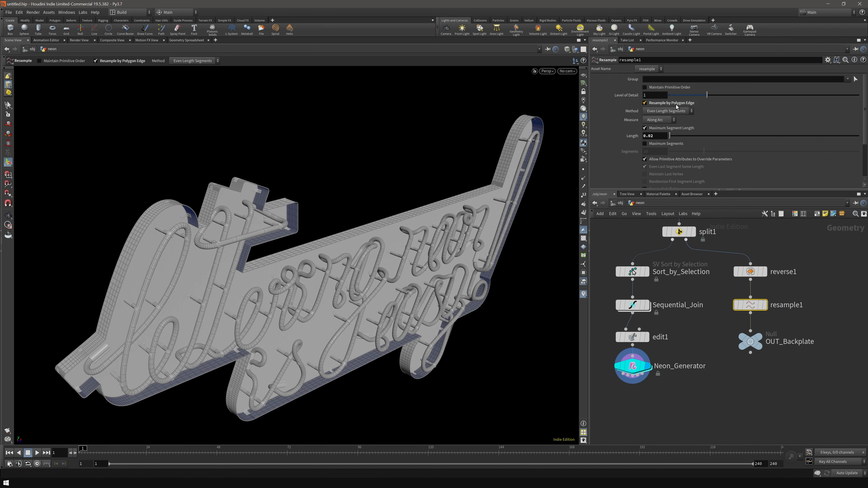
scroll(358, 184, up, 5)
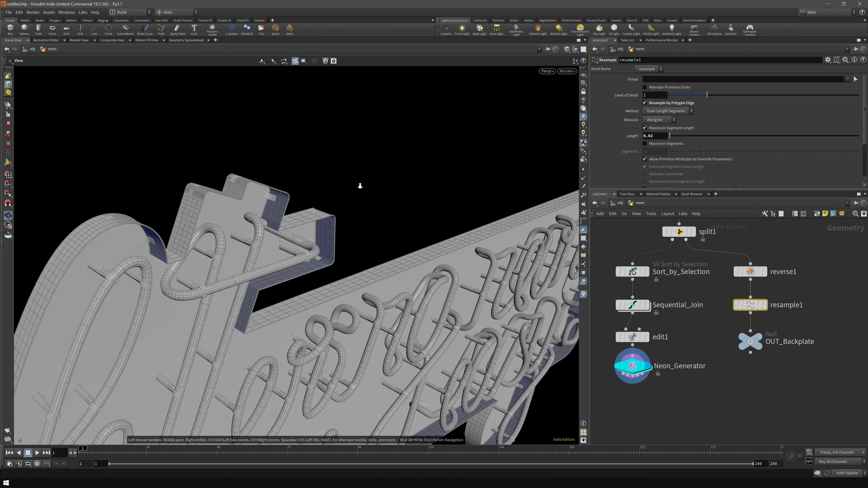
click(673, 105)
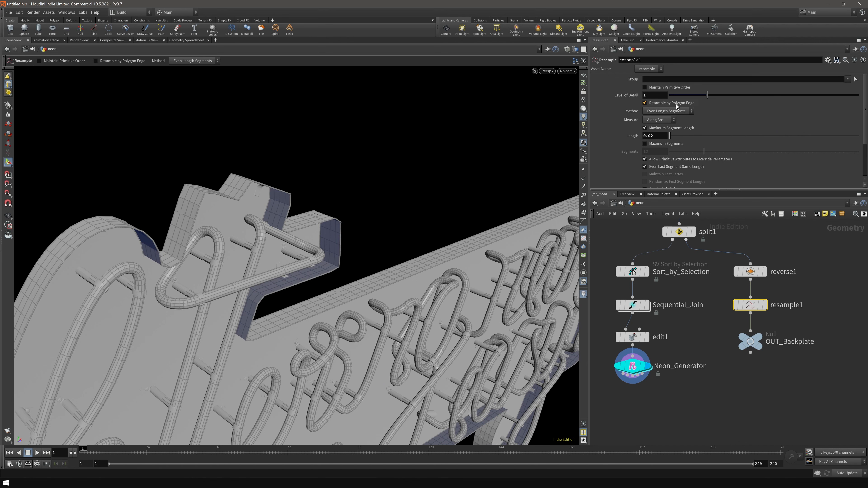
key(Escape)
scroll(368, 294, down, 5)
mouse_move(395, 306)
alt+mouse_down()
mouse_move(387, 279)
mouse_move(391, 301)
alt+mouse_up()
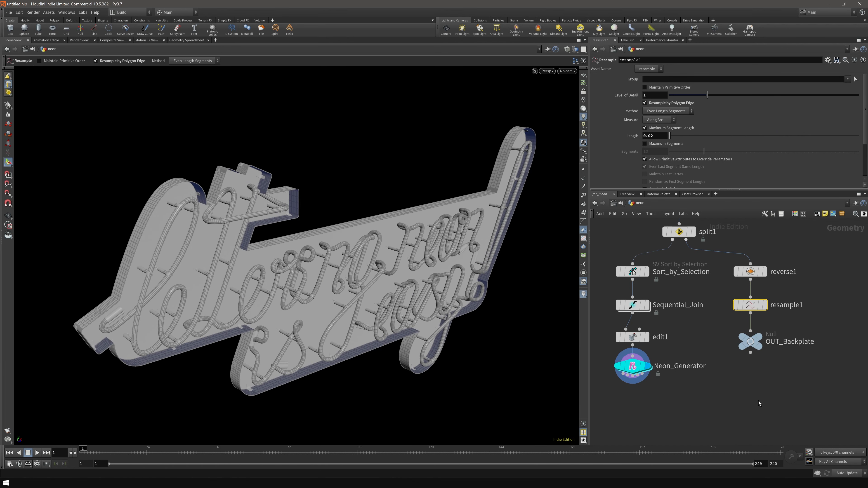
- Insert refine1 in Unrefine mode with First U 0, Second U 1 and tolerance 0.00005
key(Tab)
text(refine)
key(Return)
drag(749, 305, 749, 327)
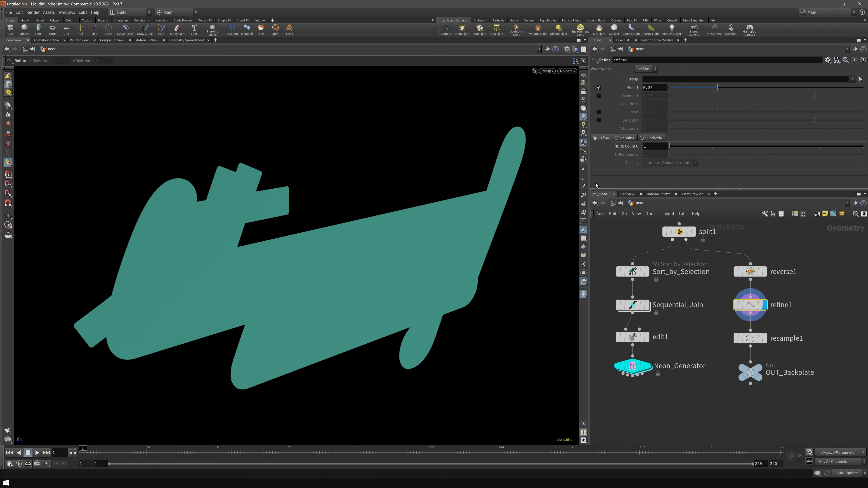
click(583, 169)
click(625, 138)
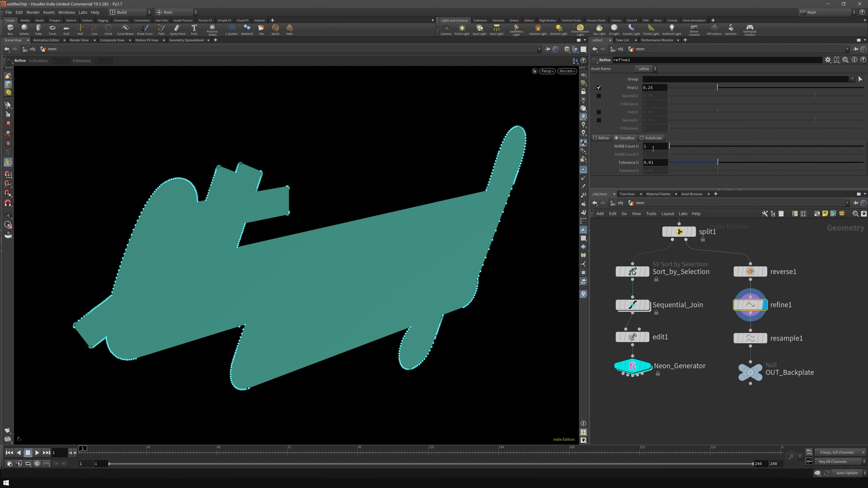
drag(683, 88, 666, 89)
click(598, 96)
drag(814, 96, 863, 96)
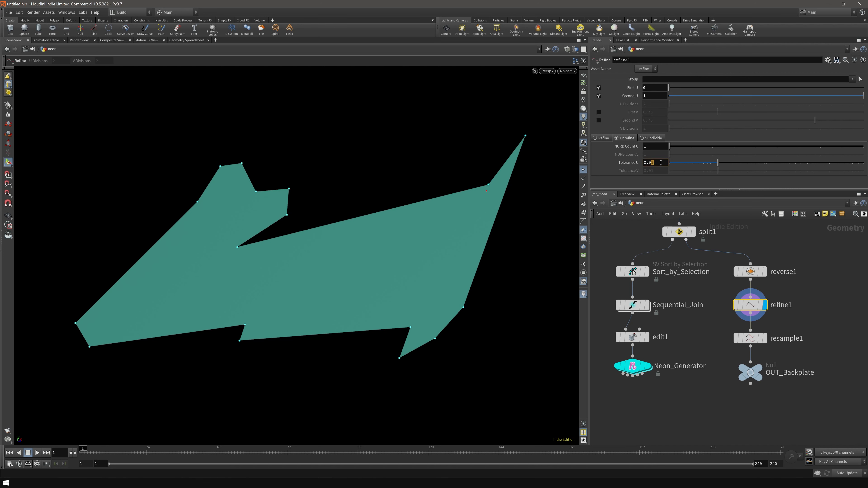
text(00)
key(Return)
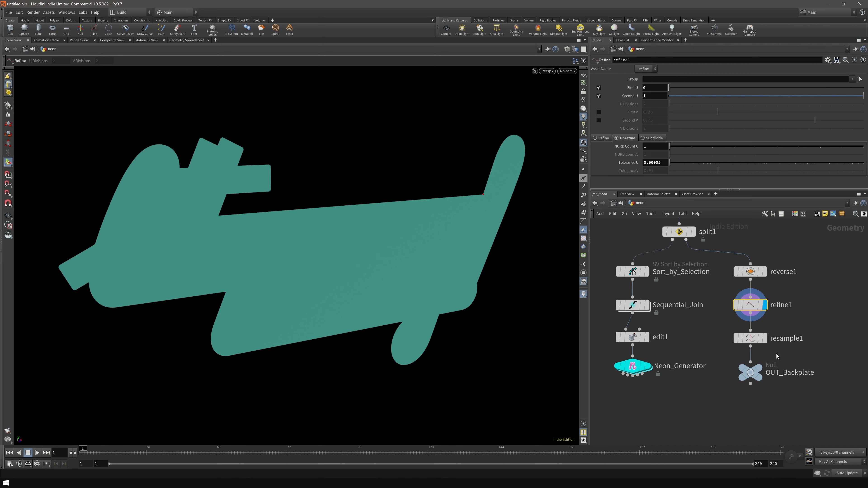
- Show resample1's output in the viewport and select OUT_Backplate
click(764, 338)
key(Escape)
mouse_move(413, 248)
mouse_down()
mouse_move(373, 242)
mouse_move(415, 245)
mouse_move(373, 242)
mouse_move(405, 244)
mouse_up()
click(752, 372)
- Enable noise on the backplate's base geometry edges and orbit to inspect them
click(647, 366)
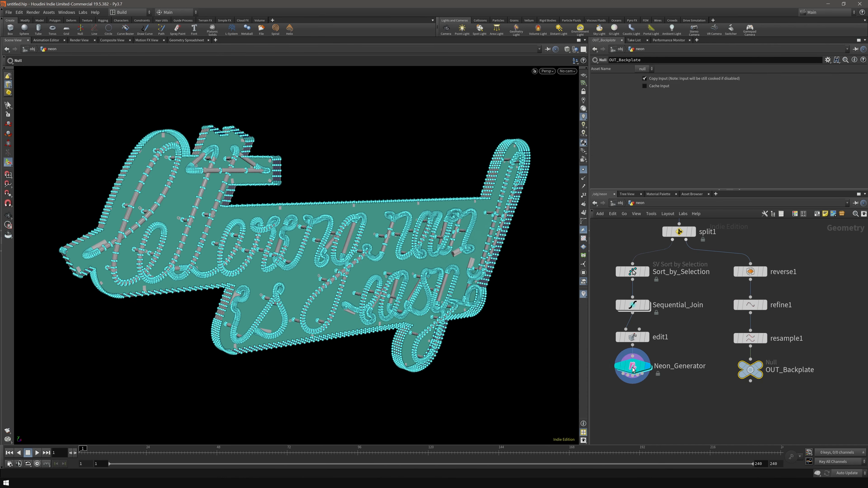
click(632, 369)
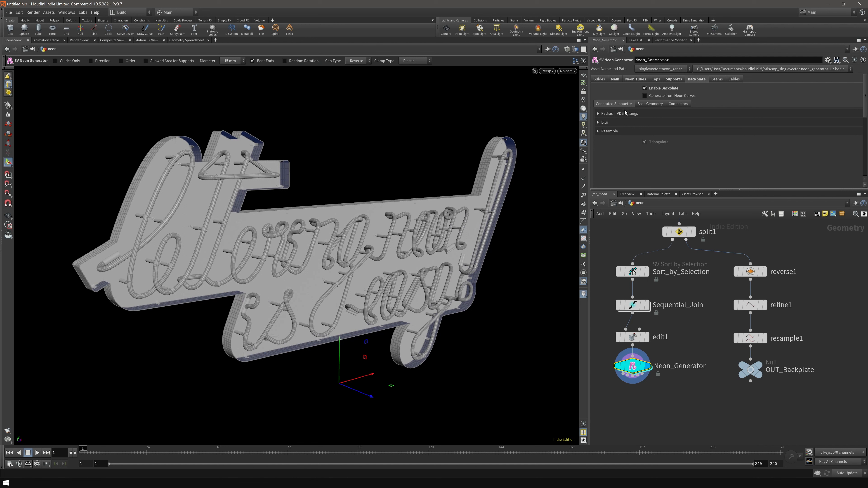
click(650, 104)
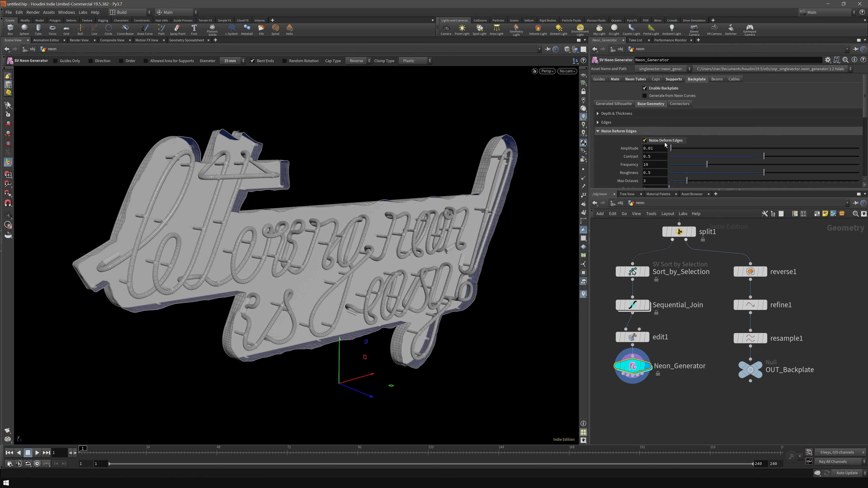
drag(608, 190, 634, 253)
key(Escape)
drag(373, 255, 235, 258)
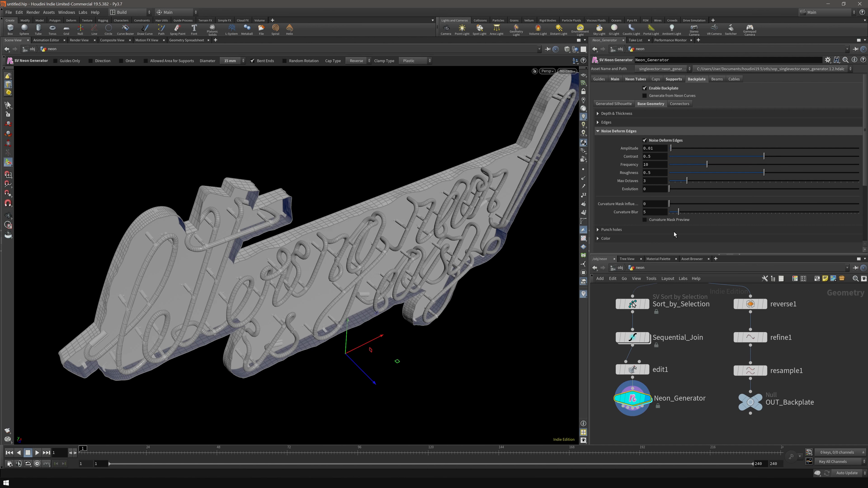
mouse_move(362, 236)
alt+mouse_down()
mouse_move(259, 239)
mouse_move(290, 198)
mouse_move(353, 226)
alt+mouse_up()
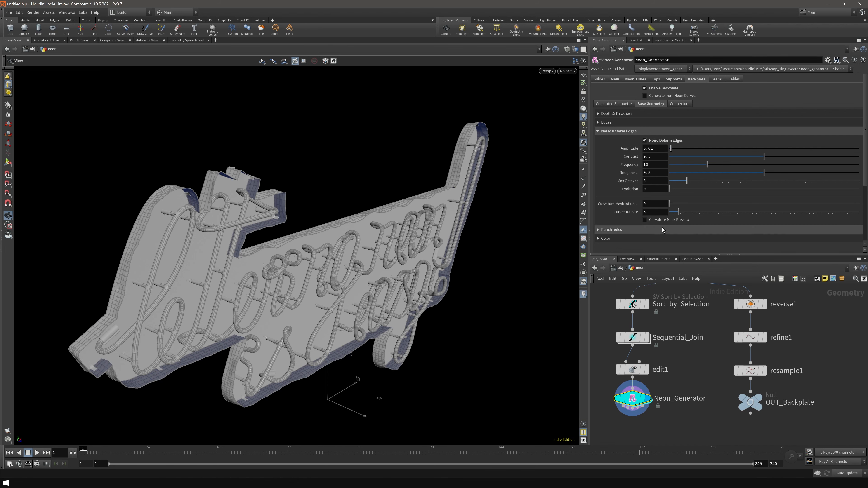
alt+drag(252, 241, 270, 252)
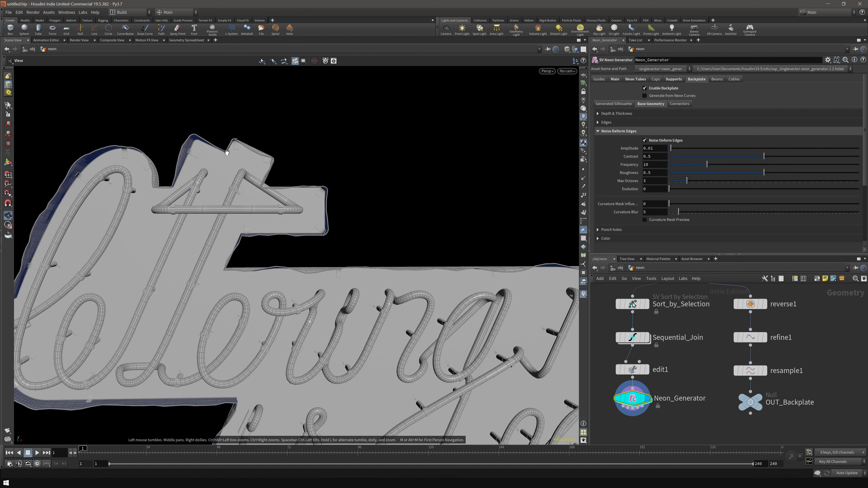
alt+drag(234, 224, 355, 205)
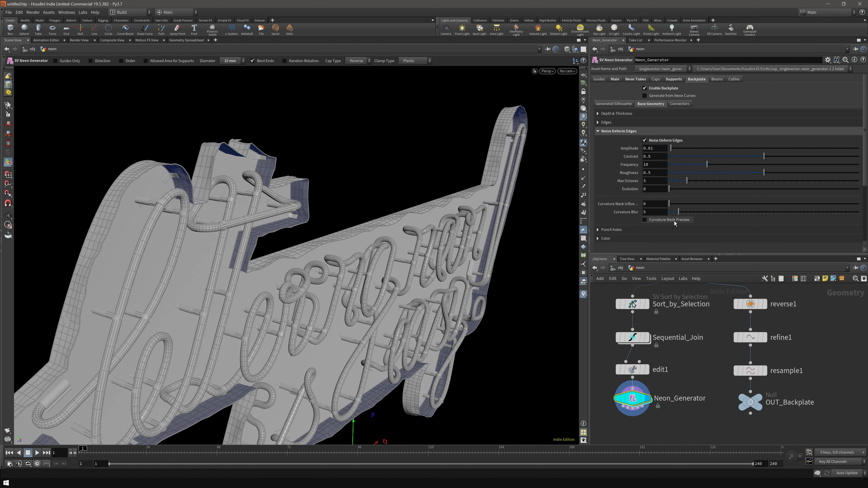
- Set the edge curvature mask to blur 3 with influence 0.484
click(644, 220)
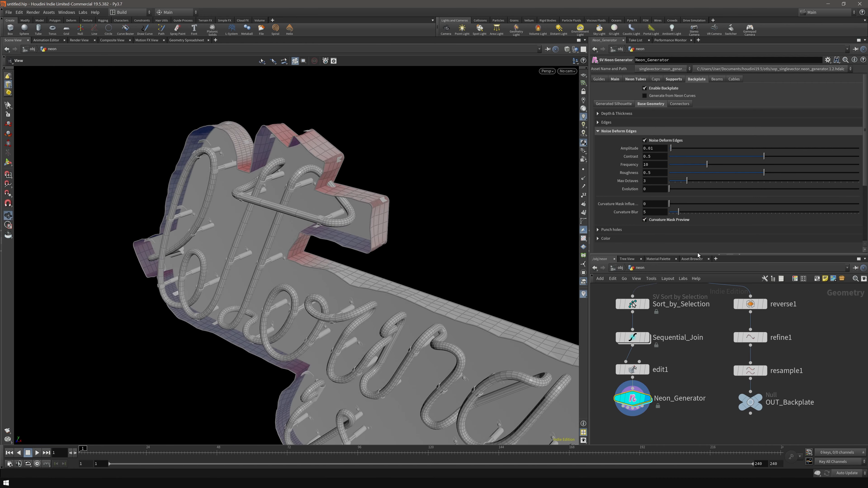
drag(678, 212, 670, 217)
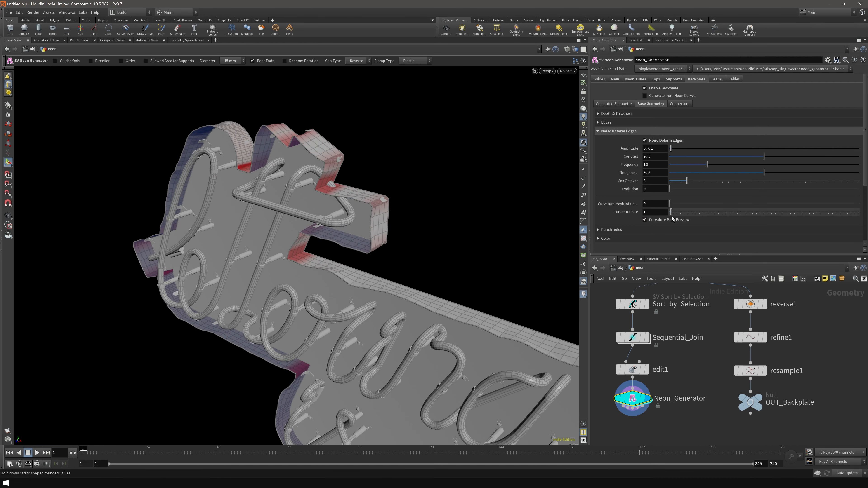
drag(674, 217, 675, 216)
drag(669, 205, 840, 205)
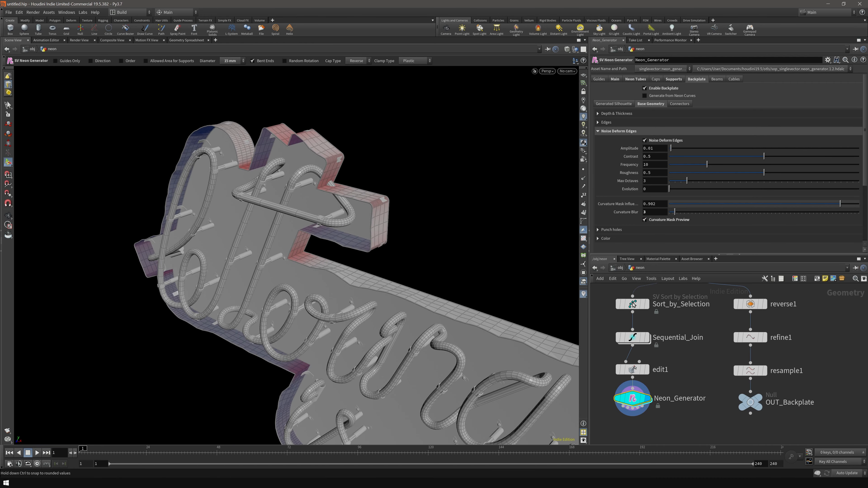
drag(742, 215, 867, 224)
drag(699, 218, 761, 224)
alt+drag(291, 254, 403, 243)
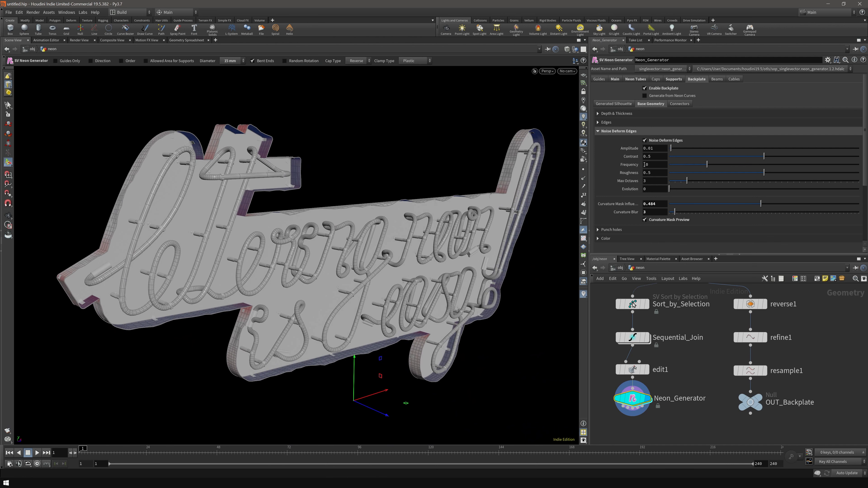
- Tune the edge noise to amplitude 0.014, frequency 4.11 and evolution 8.6
drag(706, 168, 681, 176)
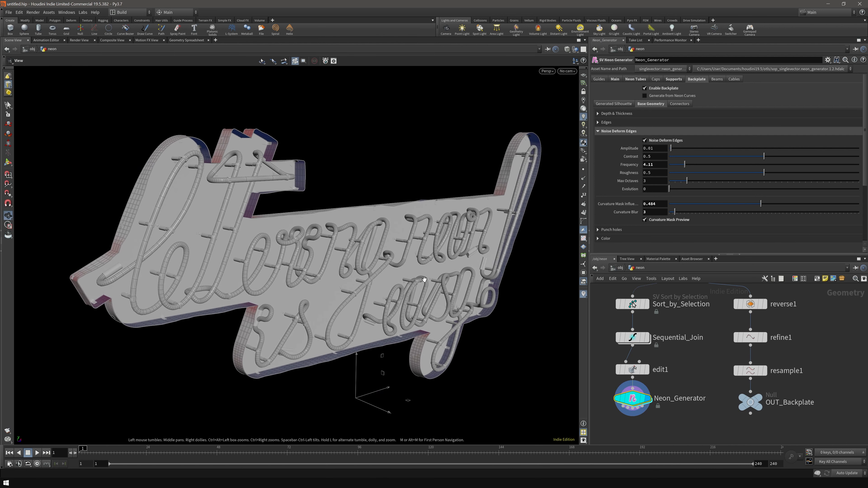
drag(669, 189, 686, 193)
mouse_move(417, 248)
alt+mouse_down()
mouse_move(342, 249)
mouse_move(430, 248)
alt+mouse_up()
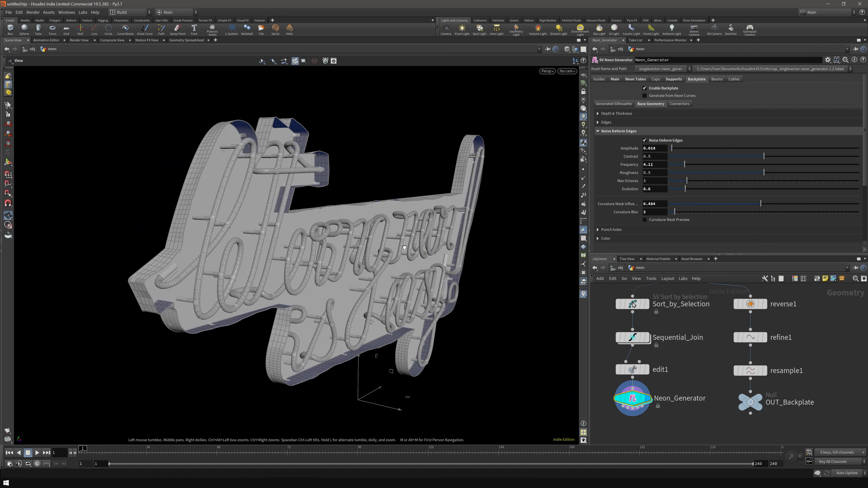
alt+drag(404, 247, 400, 247)
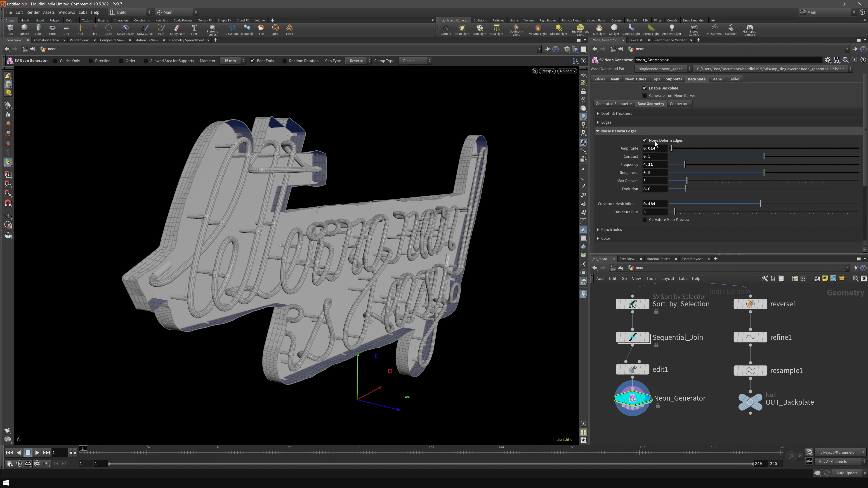
click(633, 114)
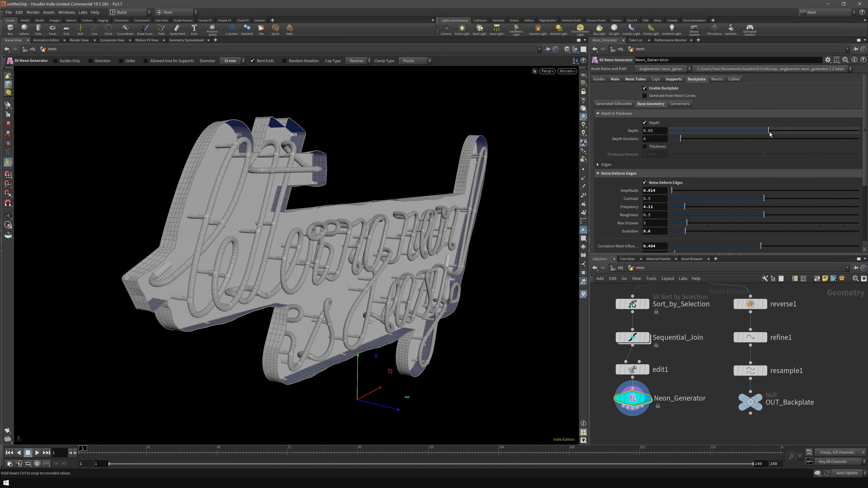
drag(770, 133, 771, 132)
drag(368, 192, 199, 161)
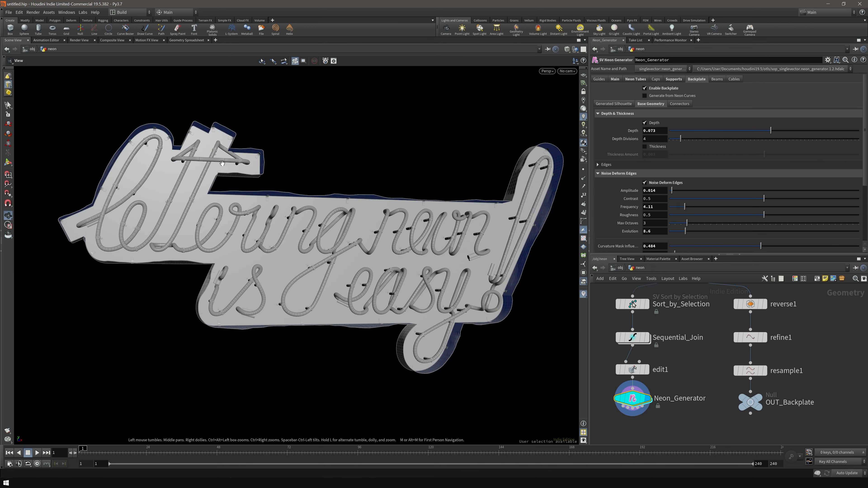
scroll(222, 163, up, 4)
middle_drag(222, 163, 316, 178)
scroll(264, 176, up, 4)
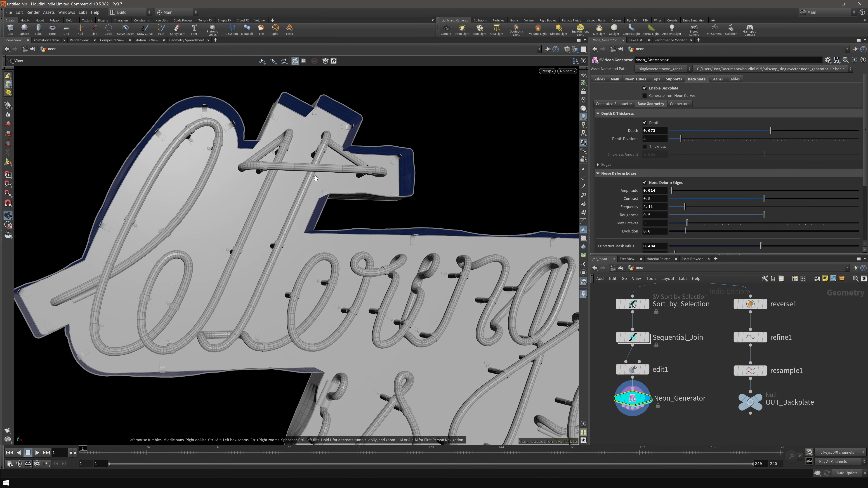
drag(316, 178, 356, 167)
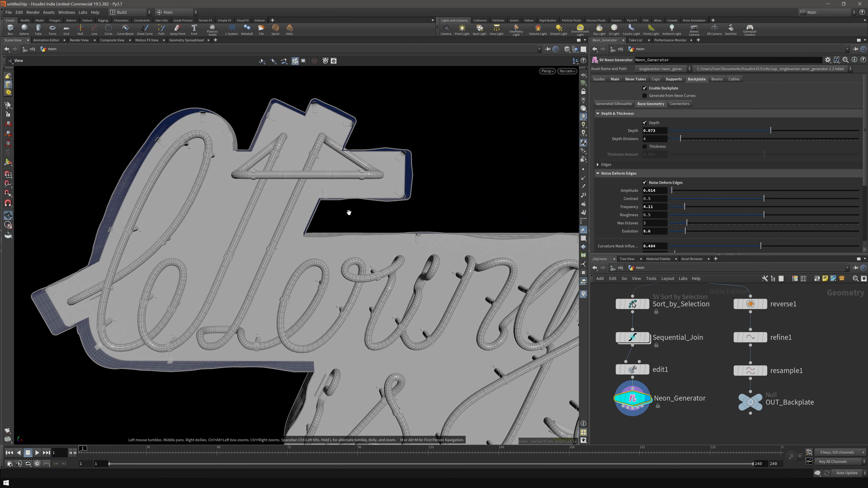
drag(349, 212, 392, 209)
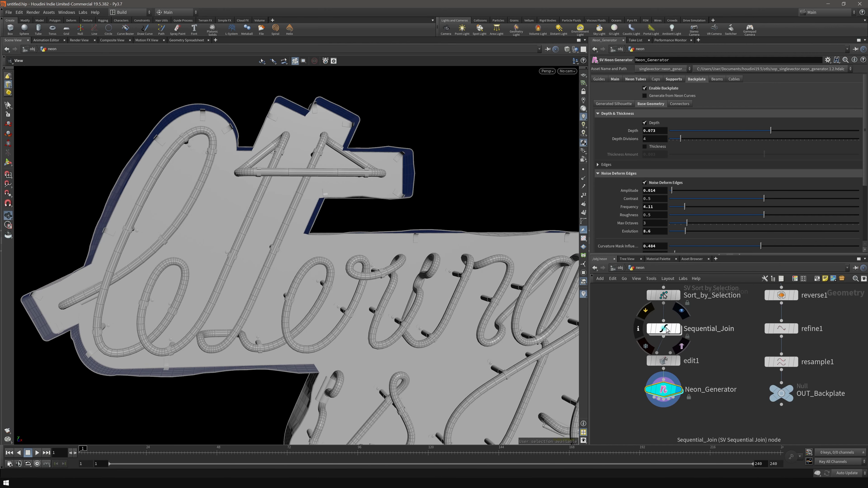
- Display Sequential_Join with direction guides and set a Sequential_Join1 copy aside
click(677, 329)
click(657, 164)
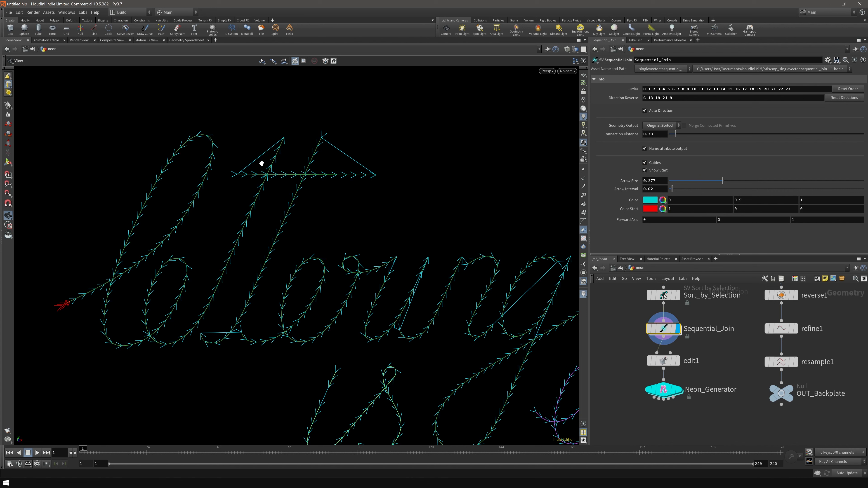
middle_drag(632, 346, 709, 349)
alt+drag(740, 331, 652, 332)
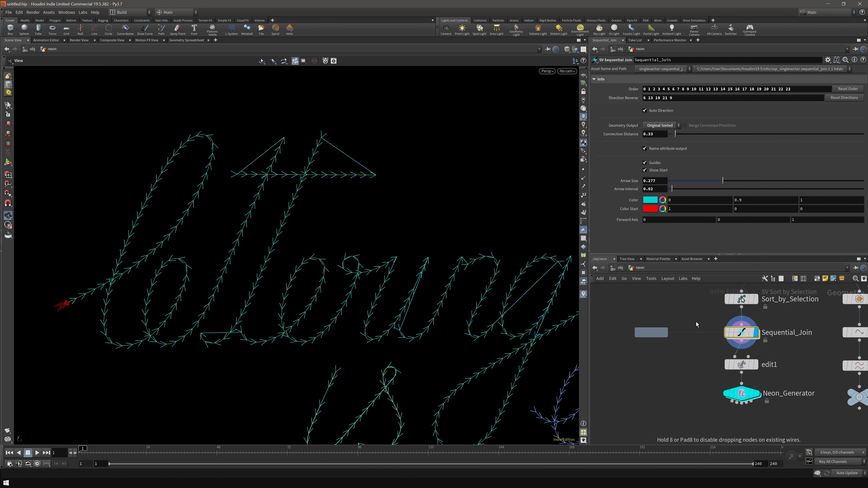
middle_drag(663, 351, 701, 355)
drag(688, 338, 604, 338)
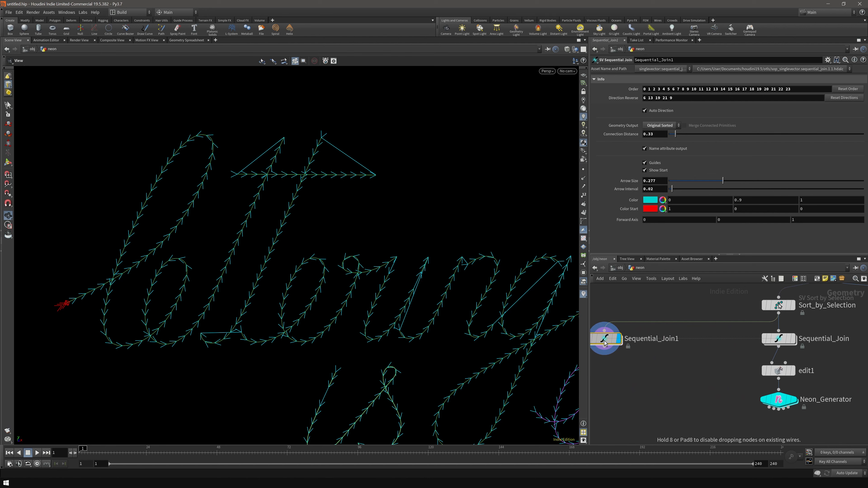
middle_drag(733, 352, 638, 361)
- Reverse the t and er strokes with the Sequential Join tool
click(682, 347)
key(Return)
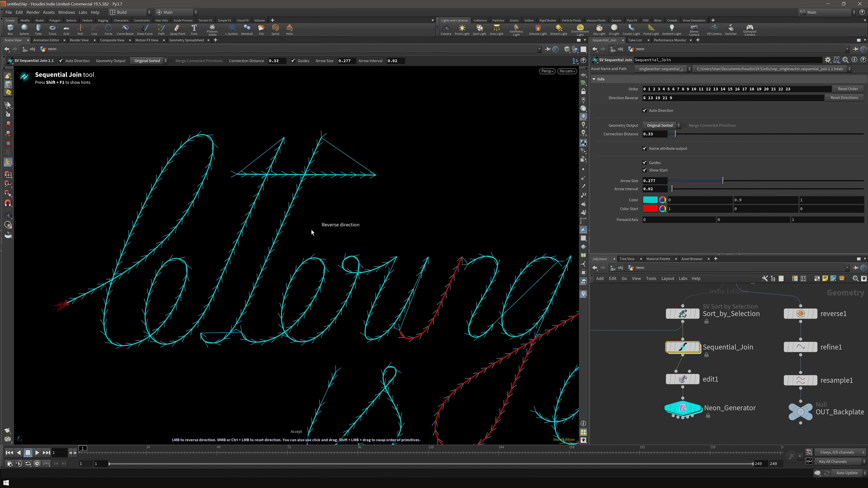
key(Escape)
mouse_move(320, 231)
mouse_down()
mouse_move(300, 230)
mouse_move(308, 229)
mouse_up()
key(Return)
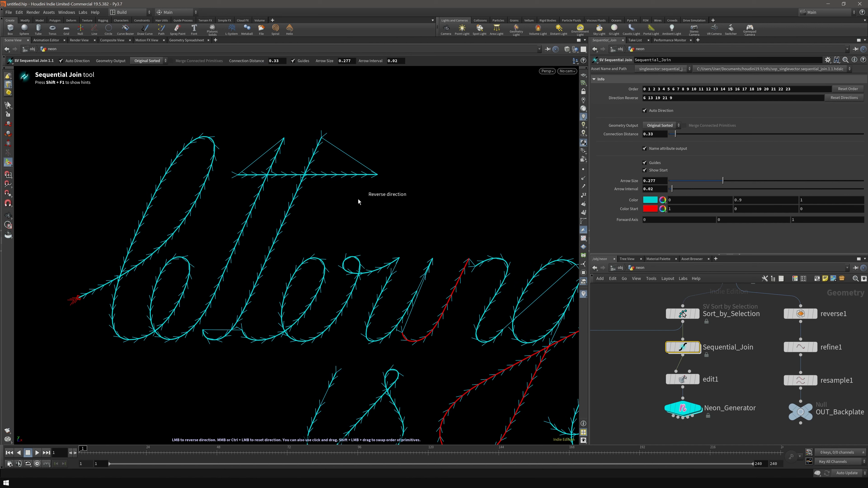
click(290, 204)
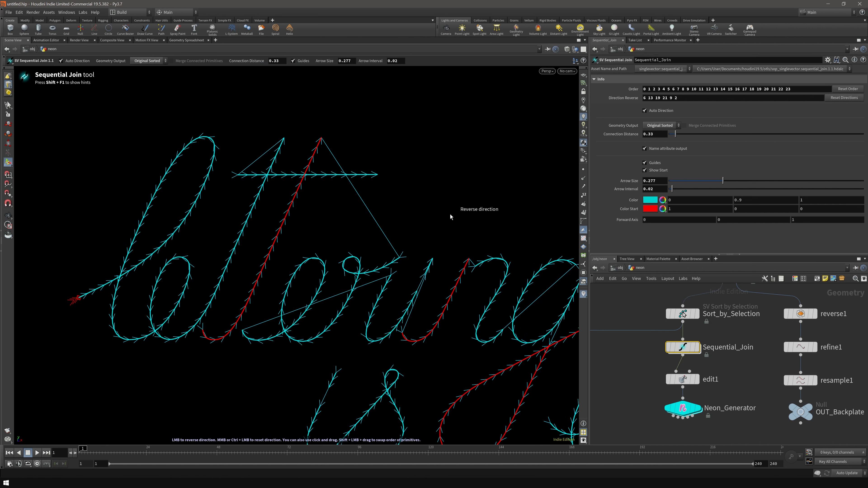
click(294, 202)
drag(280, 233, 328, 264)
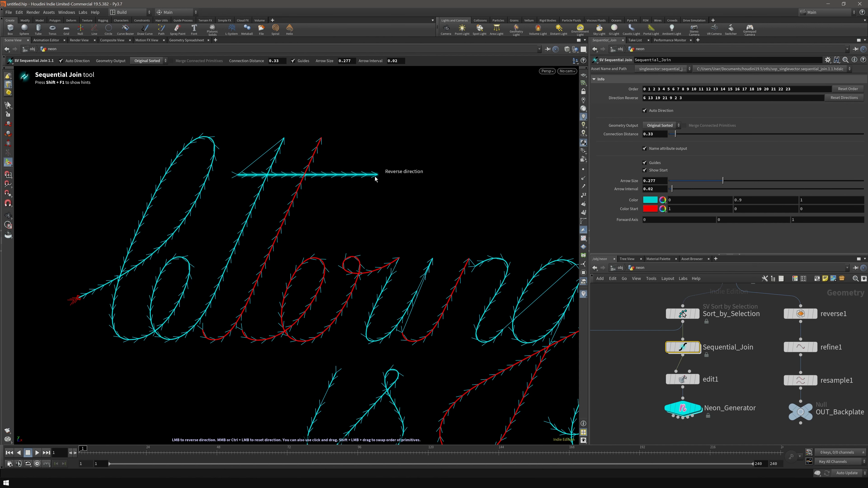
- Display the finished neon sign and tumble it to check the standoffs
click(700, 410)
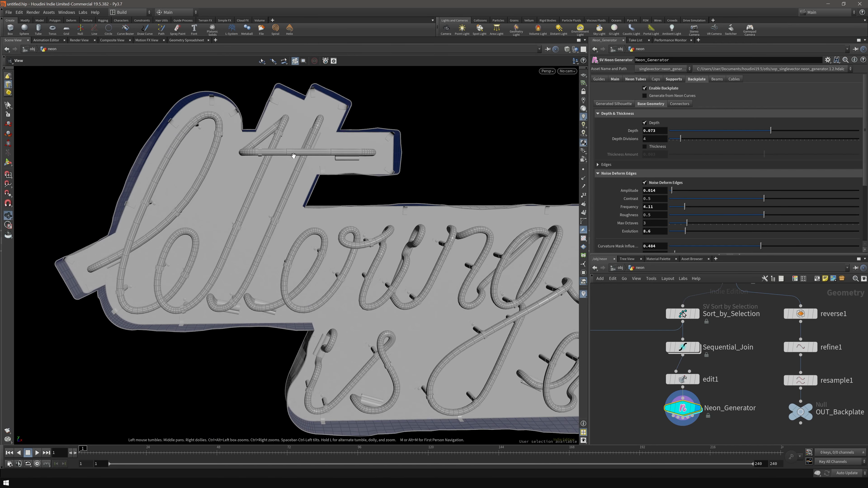
drag(273, 171, 317, 116)
drag(239, 300, 293, 290)
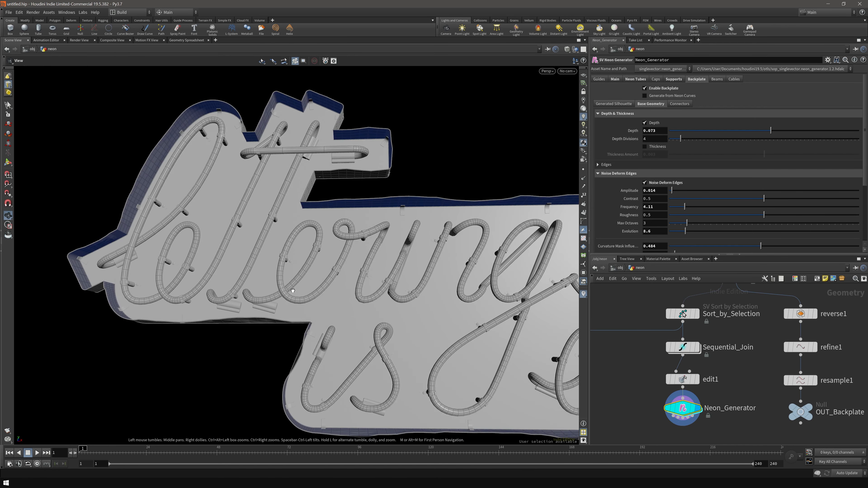
drag(347, 230, 359, 275)
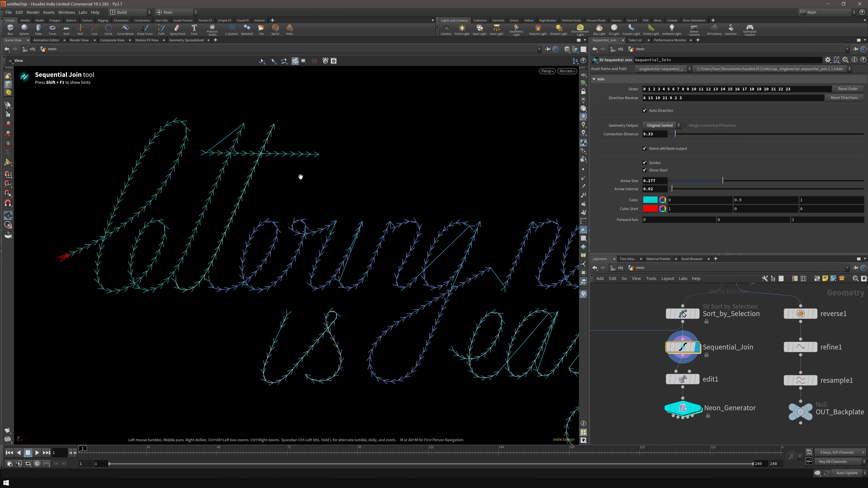
key(Return)
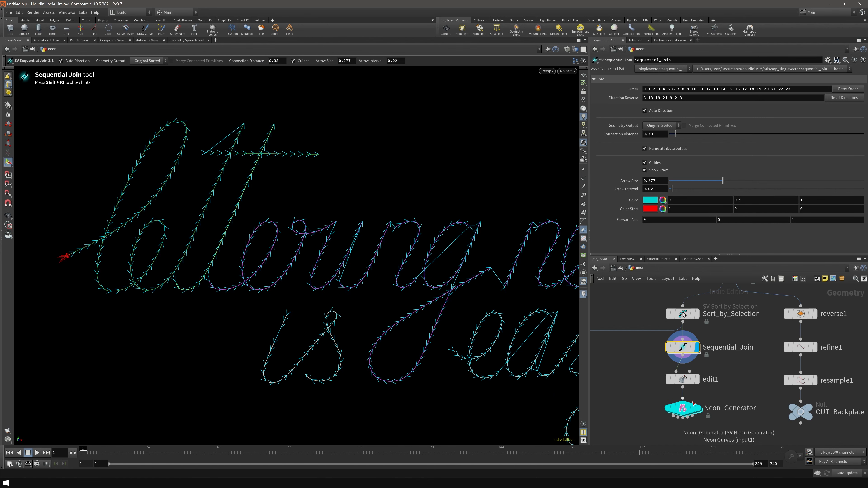
- Display Neon_Generator's sign and tumble around the lettering from front and right
click(697, 408)
click(685, 408)
drag(407, 258, 317, 273)
right_drag(317, 273, 526, 299)
drag(526, 299, 303, 239)
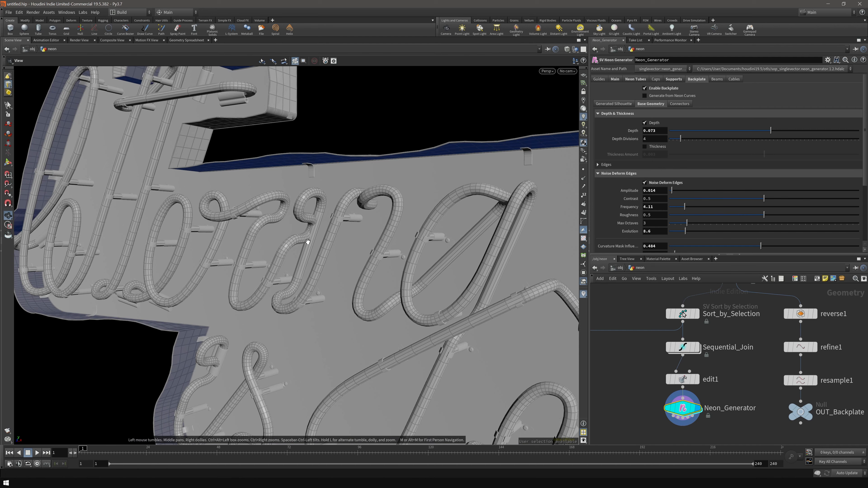
drag(292, 280, 332, 276)
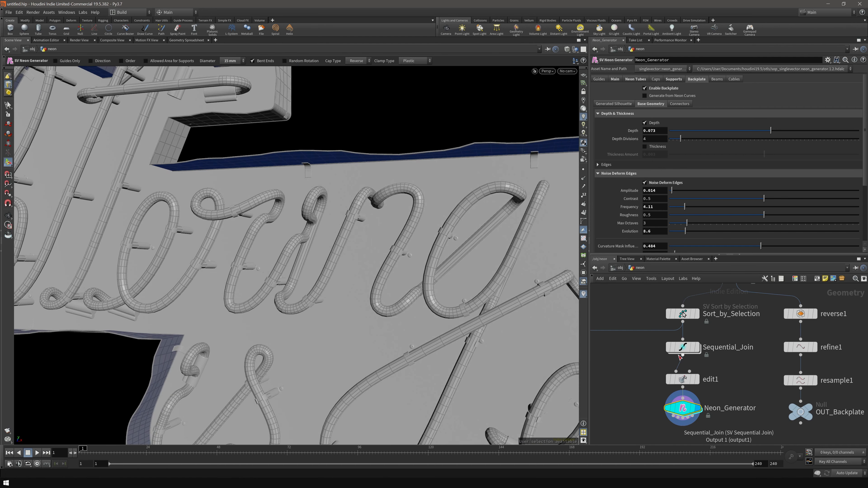
- Reset curve 6 to its original direction in the Sequential Join
click(697, 347)
click(699, 409)
click(697, 347)
click(316, 192)
click(362, 229)
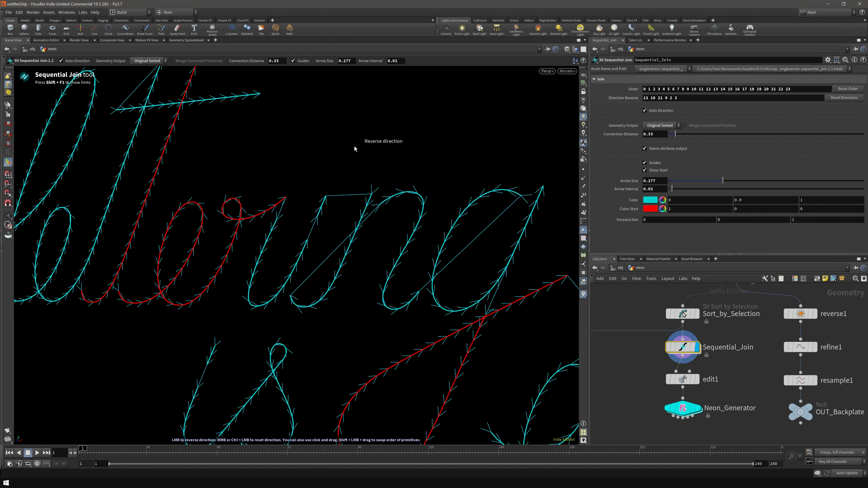
key(Escape)
- Inspect the word 'is' up close, then frame the whole sign and select Neon_Generator
middle_drag(381, 309, 339, 292)
drag(340, 292, 322, 285)
middle_drag(322, 285, 274, 262)
drag(274, 262, 164, 273)
middle_drag(165, 273, 254, 294)
right_drag(254, 295, 306, 290)
drag(307, 290, 292, 252)
drag(307, 295, 327, 291)
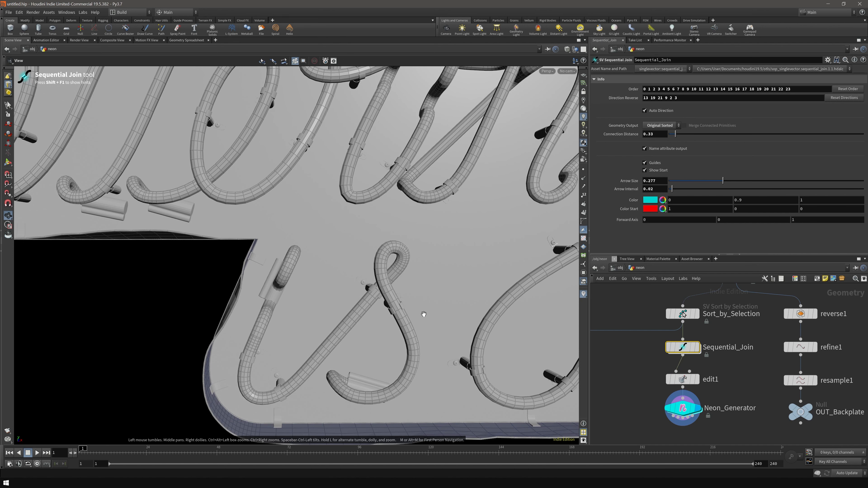
scroll(452, 307, down, 6)
middle_drag(498, 299, 325, 284)
scroll(324, 283, down, 3)
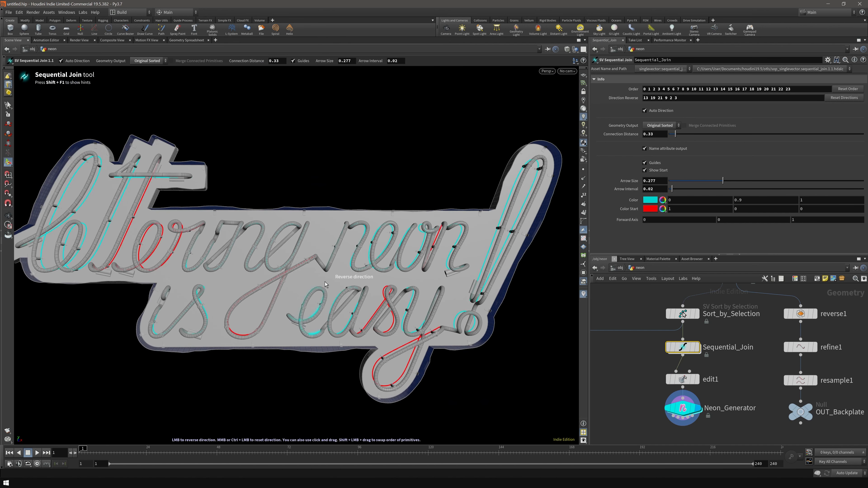
click(694, 410)
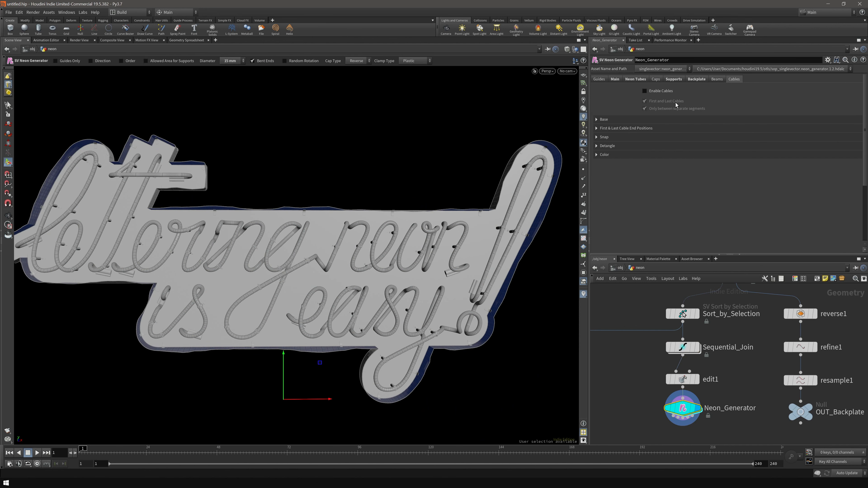
- Enable hanging cables and set their gravity to 0.18
click(644, 91)
click(604, 119)
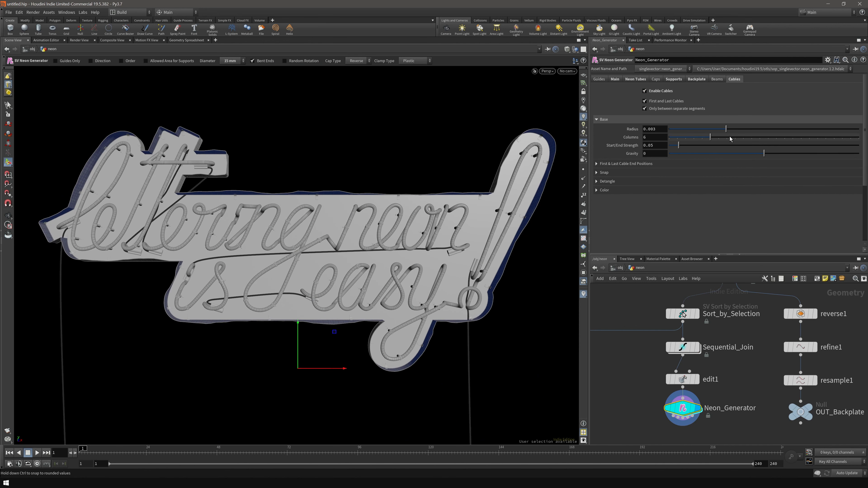
drag(764, 154, 782, 169)
alt+right_drag(368, 281, 468, 284)
- Zoom, pan and tumble the view to check the cables sagging between tube segments
alt+drag(375, 279, 349, 267)
alt+middle_drag(215, 183, 317, 286)
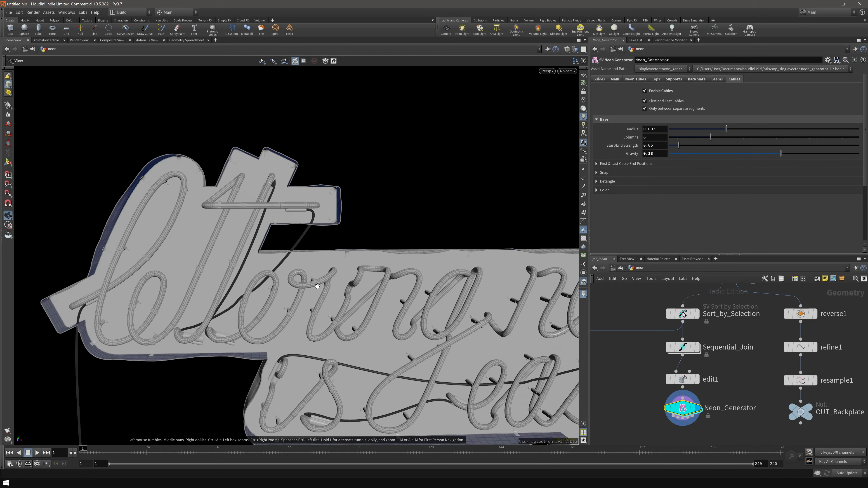
alt+right_drag(317, 286, 440, 262)
drag(323, 192, 412, 266)
scroll(412, 266, down, 5)
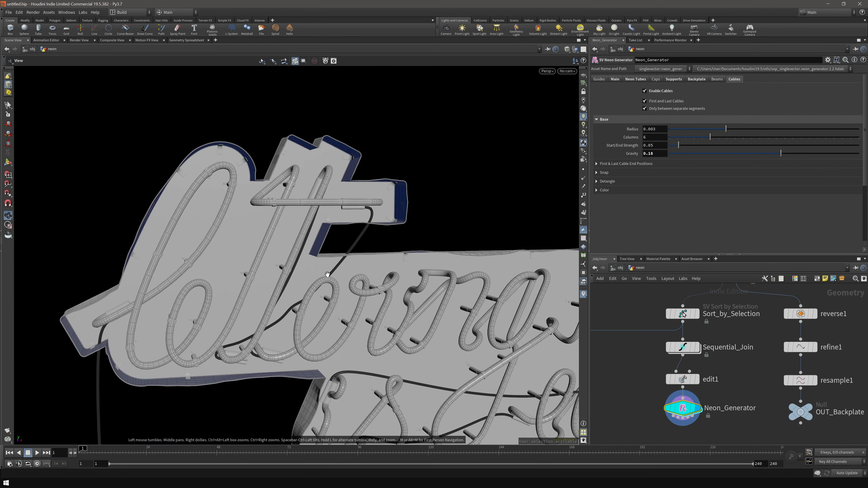
middle_drag(412, 265, 373, 255)
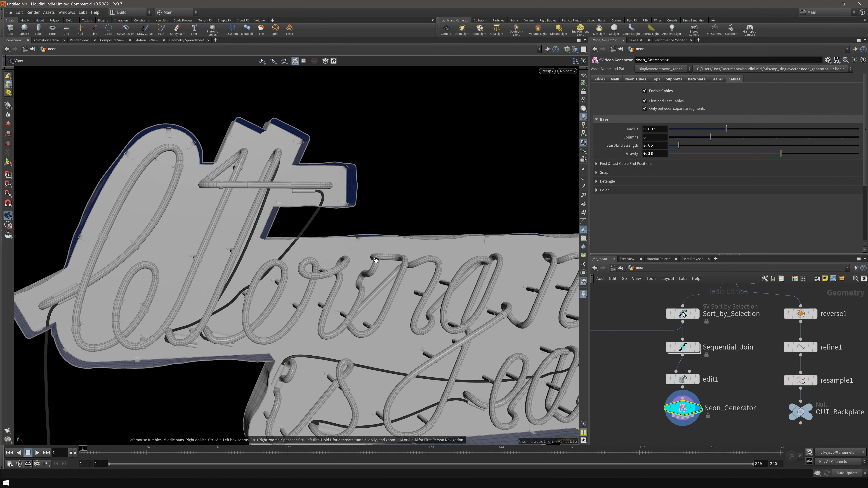
click(619, 172)
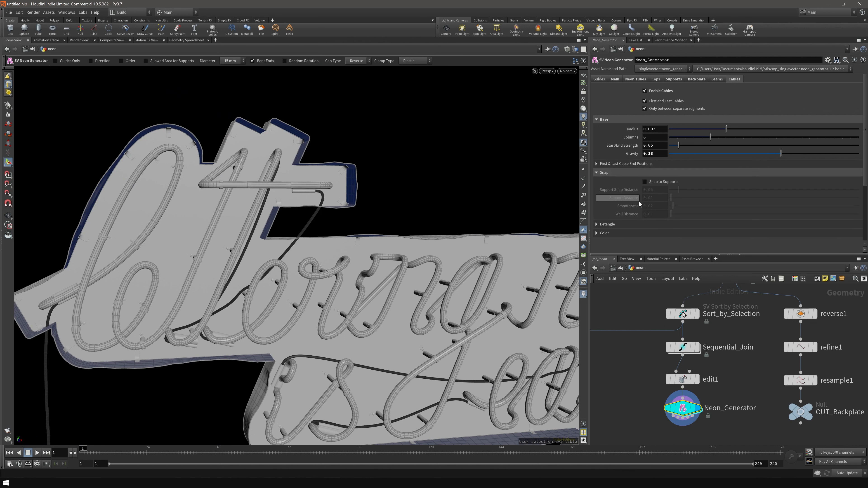
- Snap the cables to the tube supports
click(662, 182)
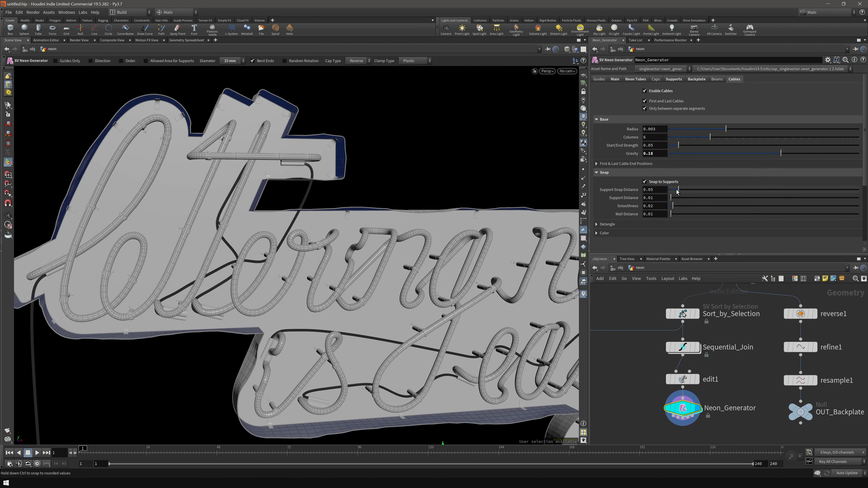
scroll(405, 298, down, 4)
middle_drag(503, 289, 363, 265)
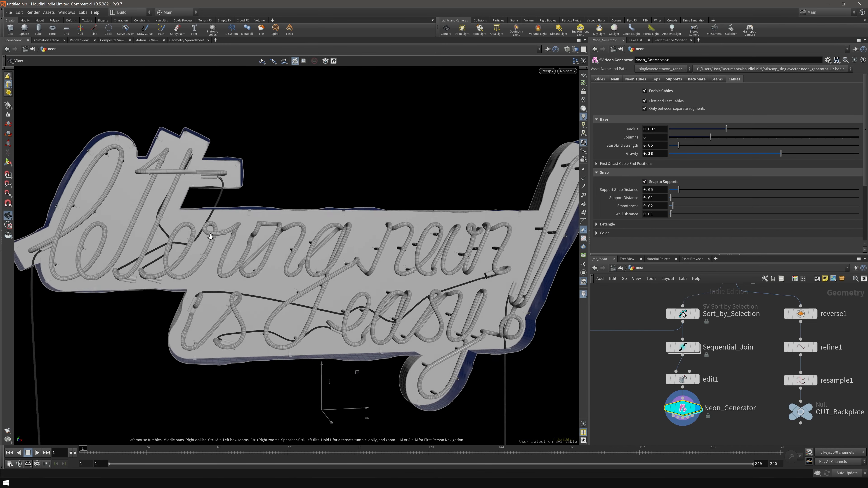
scroll(299, 239, up, 5)
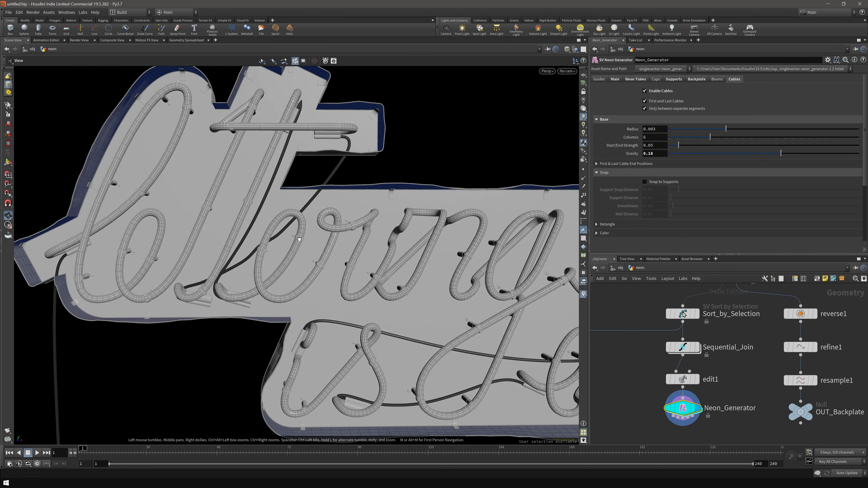
- Raise cable gravity to about 0.285 and inspect the sag from several angles
key(Return)
drag(780, 153, 799, 158)
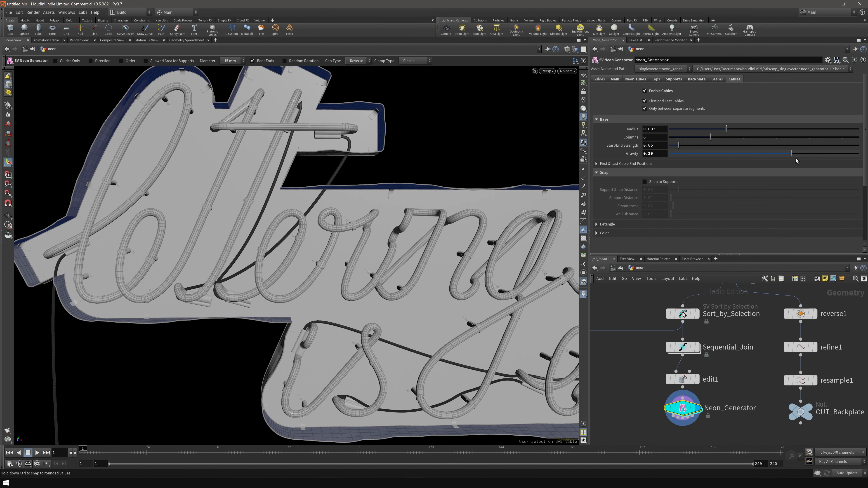
key(Escape)
scroll(392, 231, up, 5)
drag(392, 231, 287, 216)
drag(345, 233, 358, 264)
scroll(358, 264, down, 5)
middle_drag(358, 264, 303, 263)
drag(303, 263, 424, 286)
scroll(424, 286, down, 3)
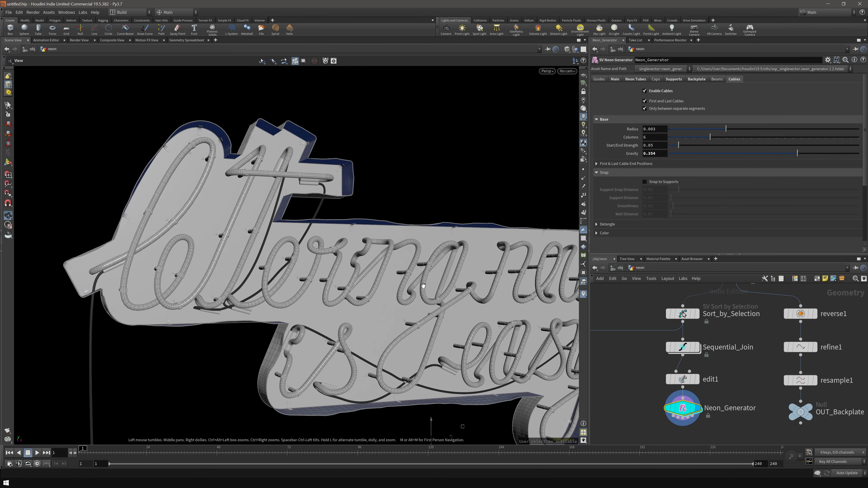
middle_drag(424, 287, 345, 272)
drag(345, 272, 431, 230)
- Re-enable support snapping and set the support snap distance to 0.054
click(645, 182)
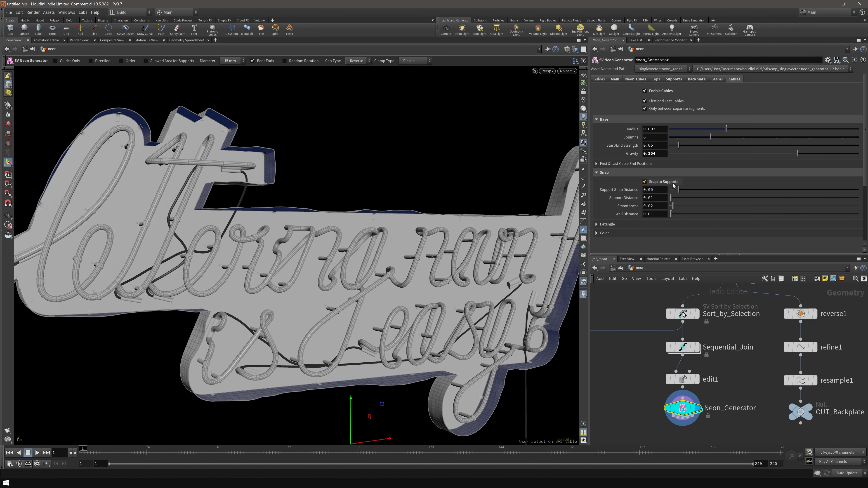
key(Escape)
scroll(299, 242, up, 5)
drag(299, 243, 319, 170)
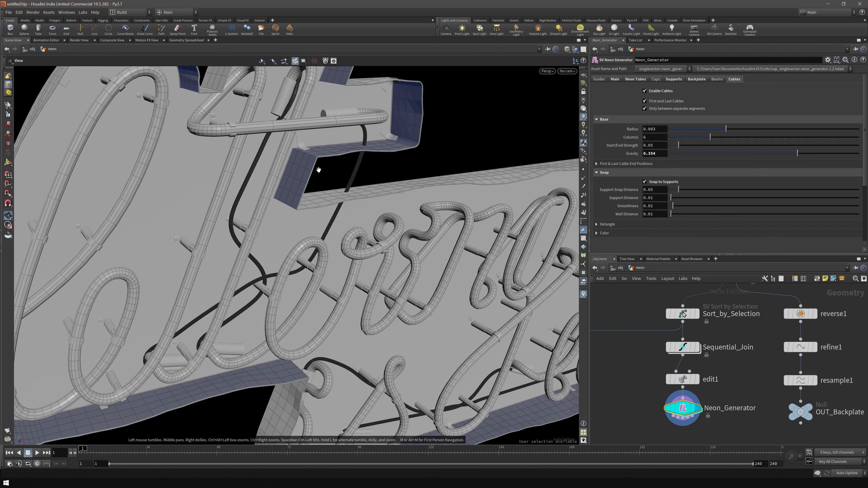
alt+drag(258, 299, 213, 250)
mouse_move(678, 193)
mouse_down()
mouse_move(696, 195)
mouse_move(680, 196)
mouse_up()
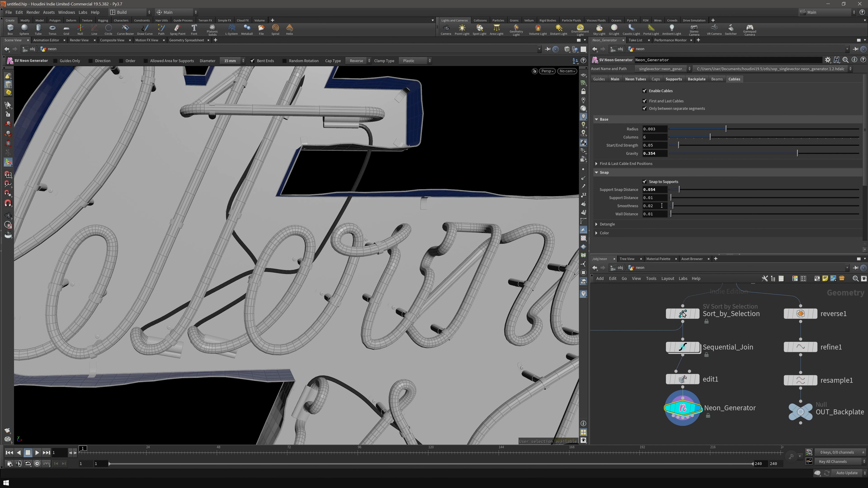
scroll(388, 272, down, 4)
alt+drag(389, 272, 505, 245)
middle_drag(533, 241, 453, 251)
alt+drag(272, 349, 398, 349)
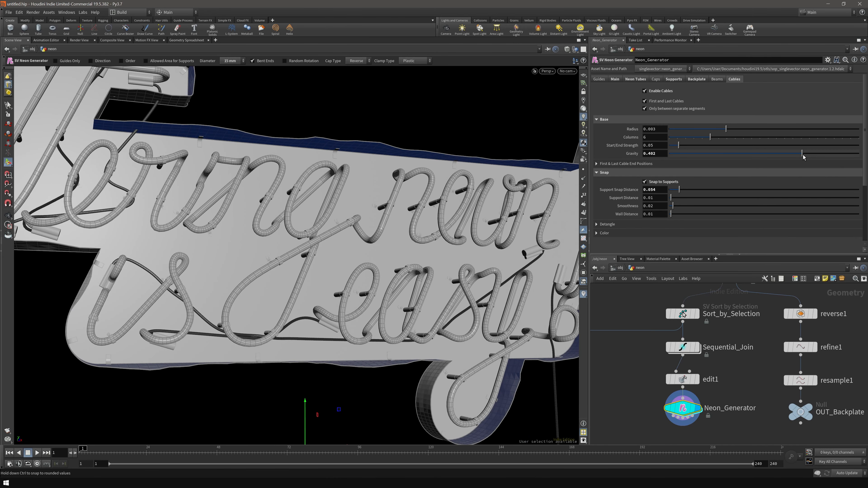
- Reduce cable gravity to 0.237 and orbit around the whole sign to review the cables
drag(802, 154, 785, 159)
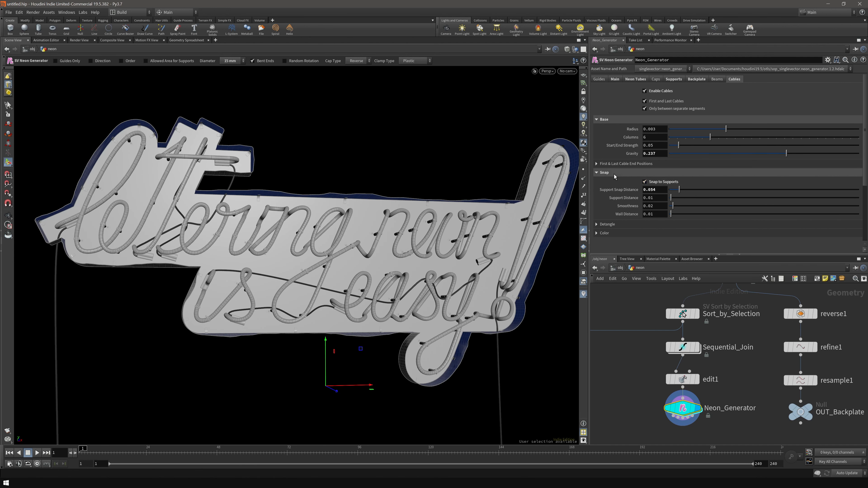
click(620, 166)
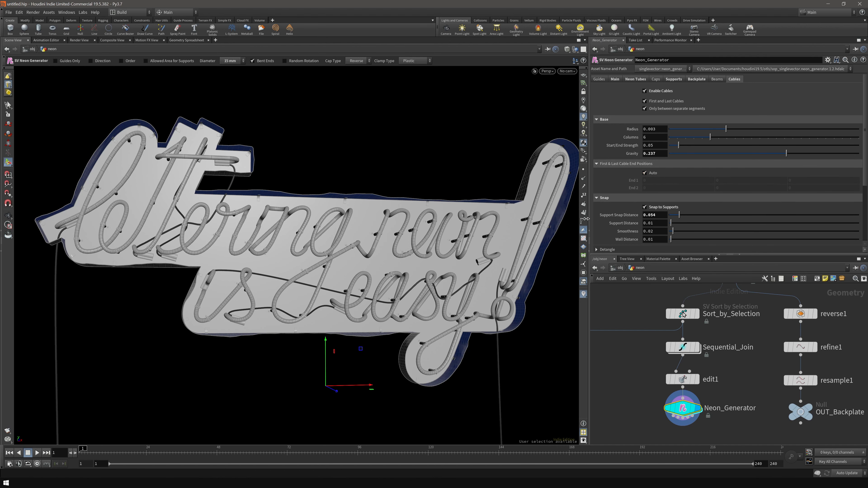
key(Escape)
drag(408, 273, 413, 302)
scroll(137, 221, up, 5)
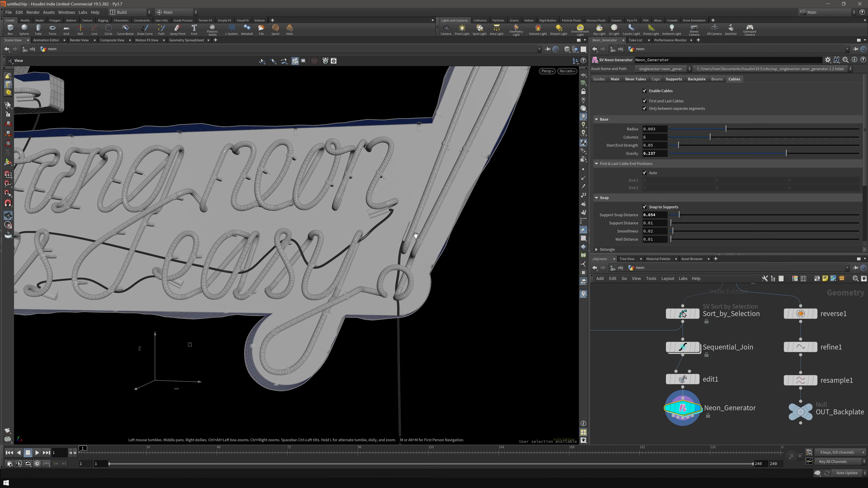
scroll(359, 319, down, 4)
middle_drag(358, 319, 465, 316)
drag(265, 291, 358, 288)
key(Return)
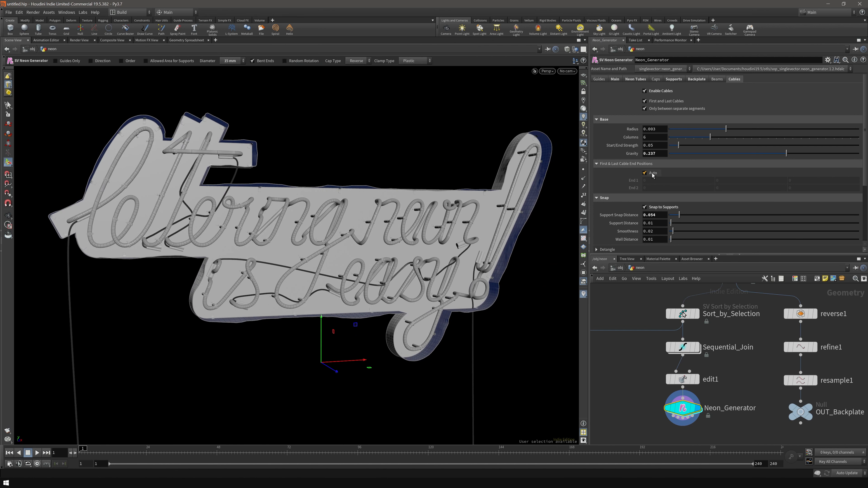
- Turn off automatic cable end positions and drag both end points out to either side of the sign
click(652, 173)
scroll(382, 322, down, 2)
alt+drag(381, 321, 361, 324)
drag(338, 348, 284, 350)
drag(49, 316, 49, 275)
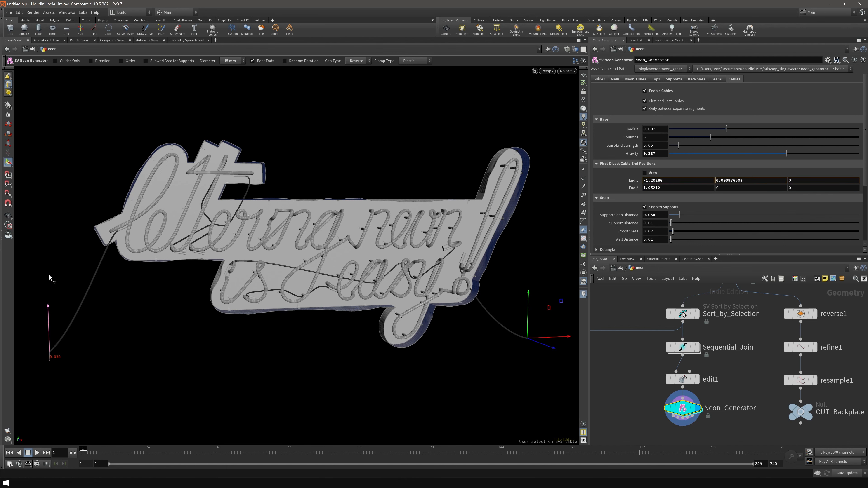
drag(49, 229, 49, 226)
alt+middle_drag(49, 227, 255, 273)
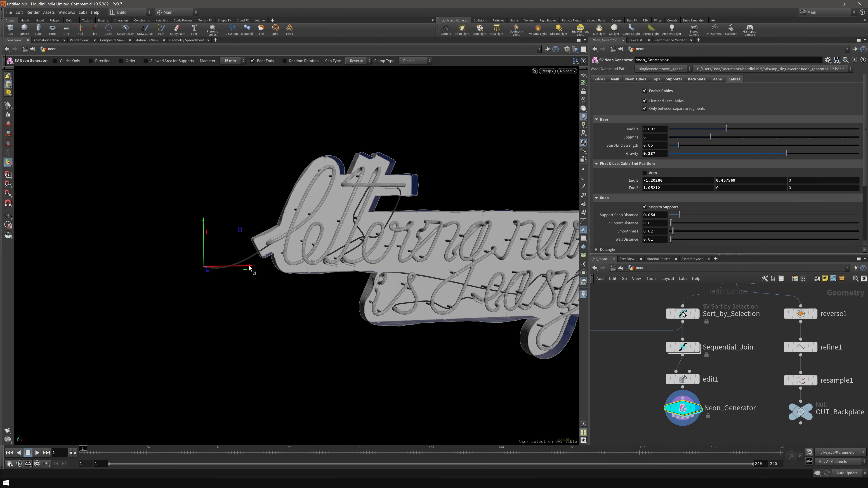
drag(127, 281, 140, 295)
alt+drag(459, 379, 441, 380)
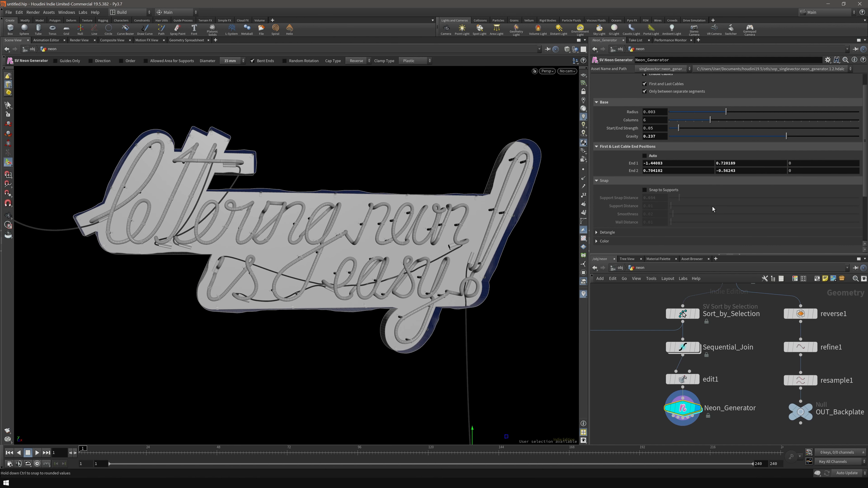
- Orbit across the lettering to inspect the freely hanging cables up close
scroll(631, 224, down, 1)
scroll(631, 223, up, 1)
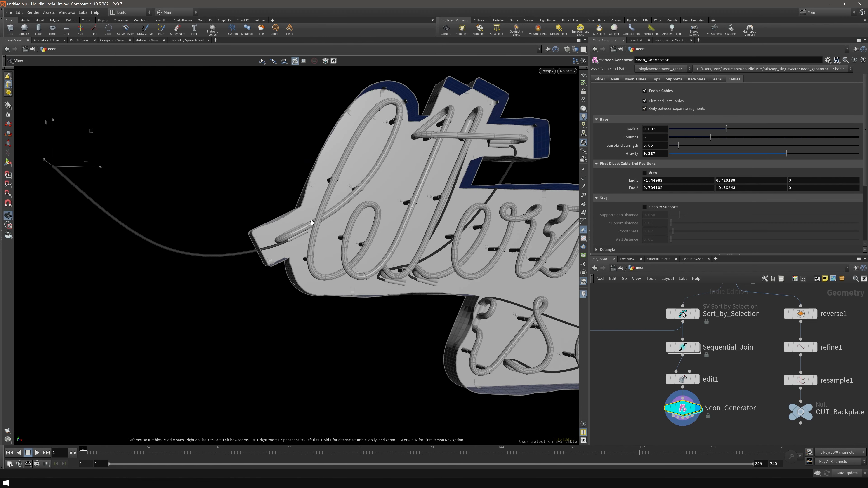
alt+drag(385, 231, 296, 205)
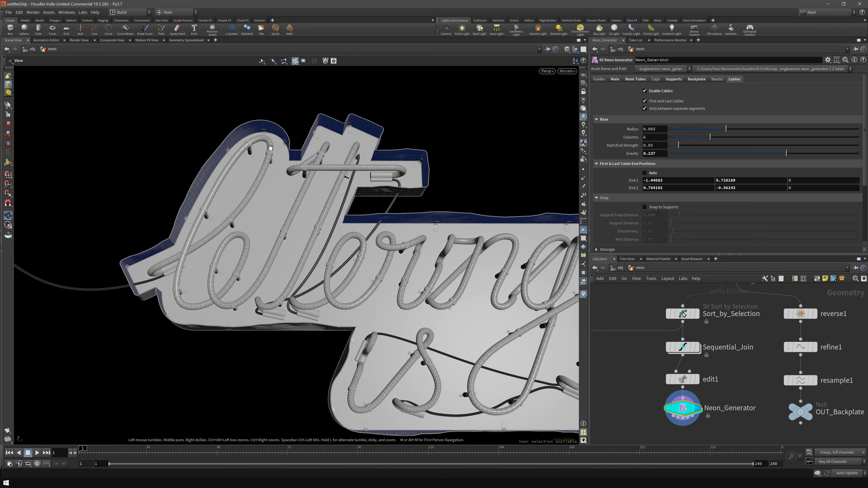
drag(289, 185, 276, 192)
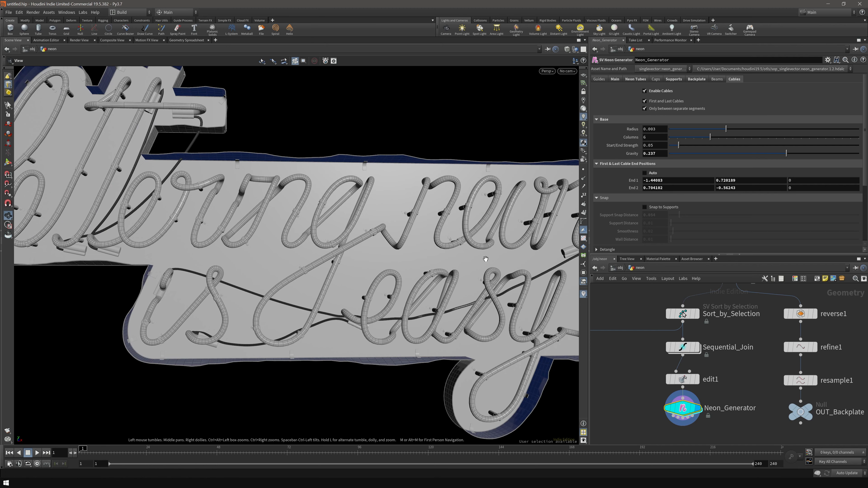
drag(485, 258, 324, 227)
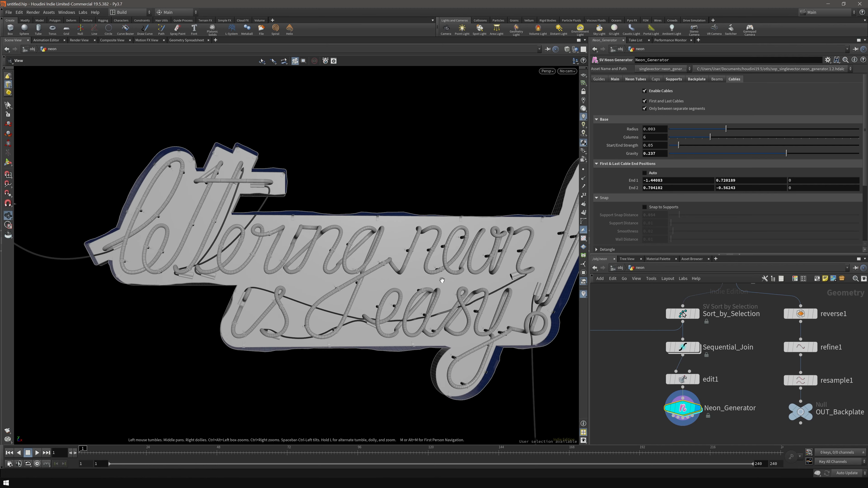
drag(432, 247, 413, 177)
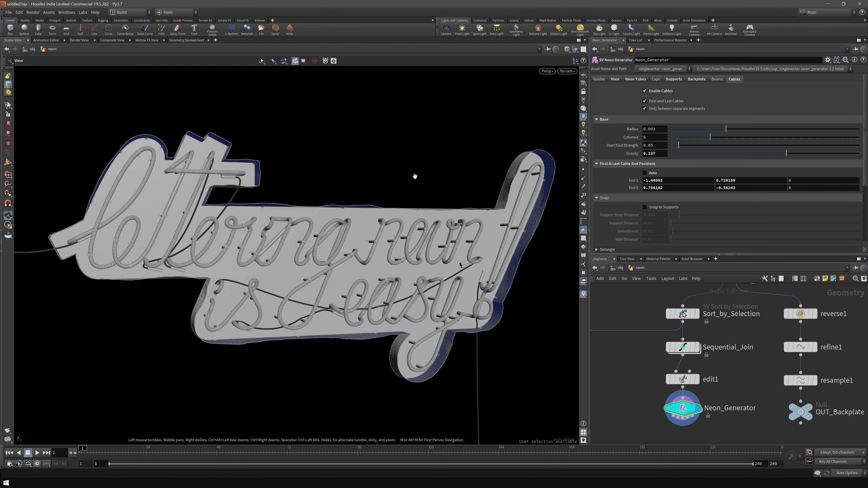
key(Return)
- Let cables also connect tube starts and ends, then check both text lines
click(663, 109)
alt+middle_drag(172, 281, 249, 285)
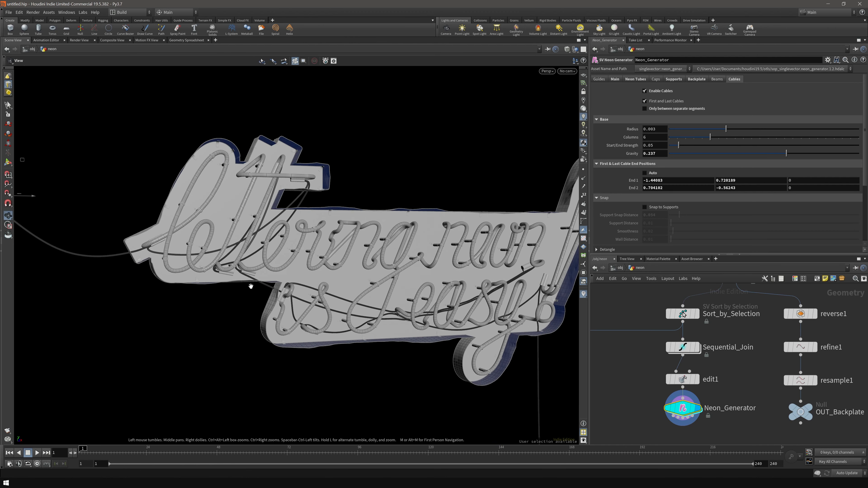
scroll(214, 257, up, 5)
drag(300, 273, 263, 282)
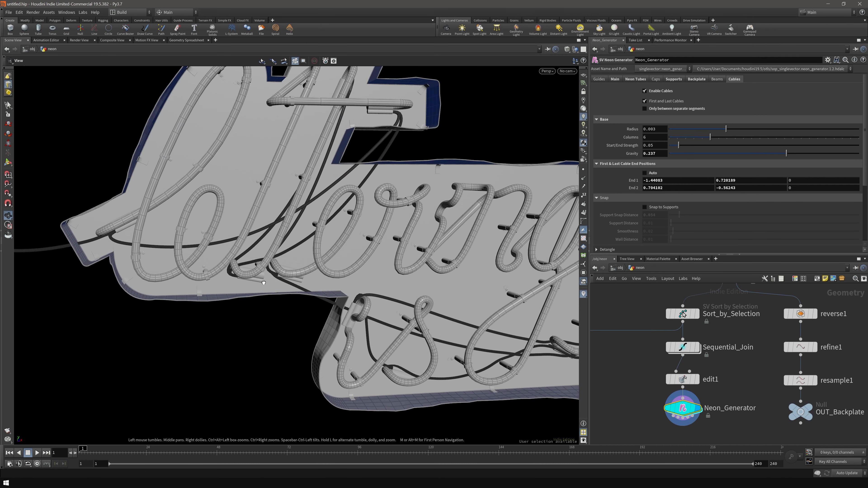
drag(390, 170, 376, 223)
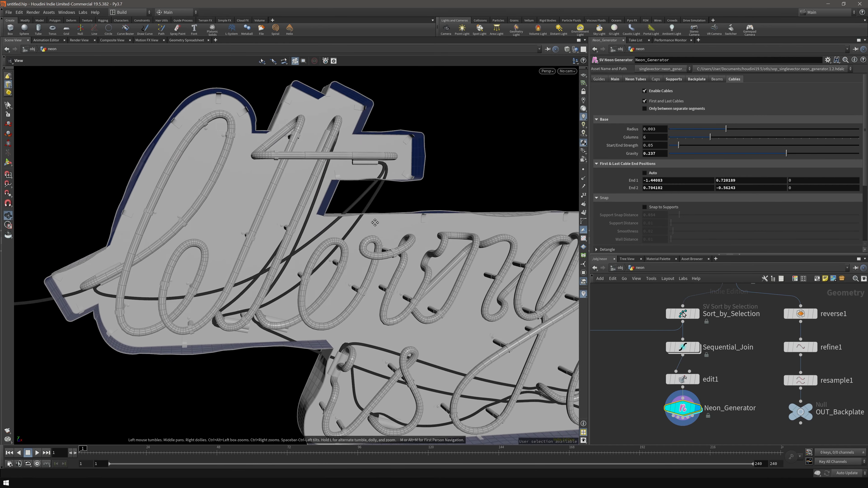
scroll(376, 223, down, 4)
drag(444, 246, 425, 281)
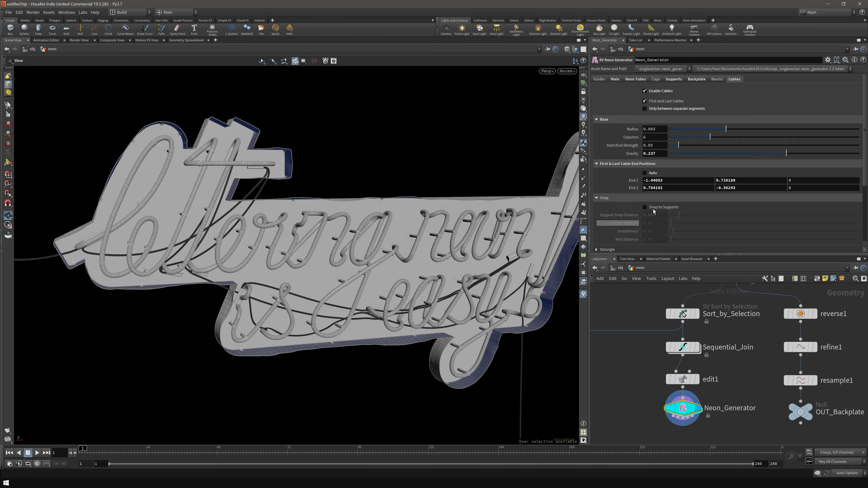
click(685, 109)
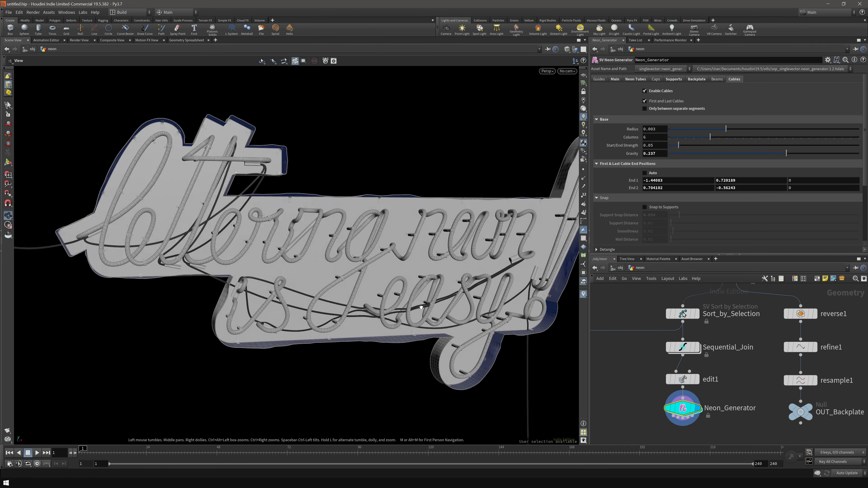
- Test support snap distances of 0.042 and 0.068, and raise cable start/end strength to 0.073
scroll(671, 231, down, 1)
scroll(670, 231, down, 1)
click(663, 182)
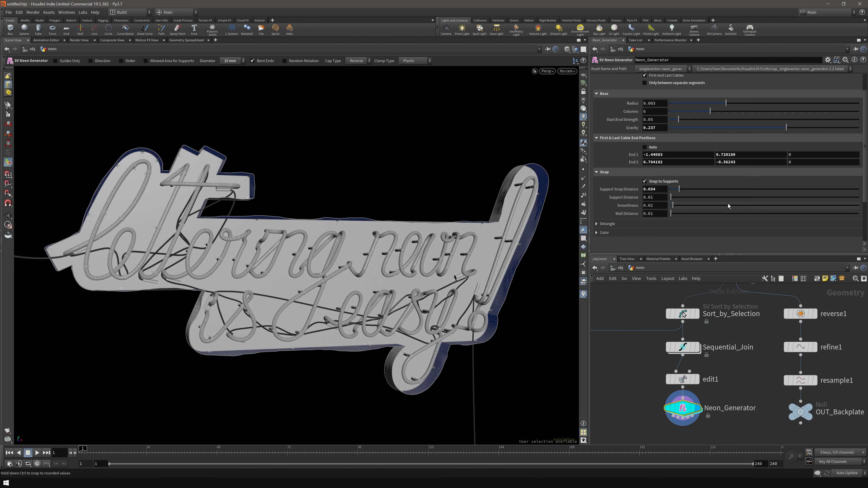
click(664, 182)
drag(678, 189, 683, 192)
alt+drag(390, 310, 377, 311)
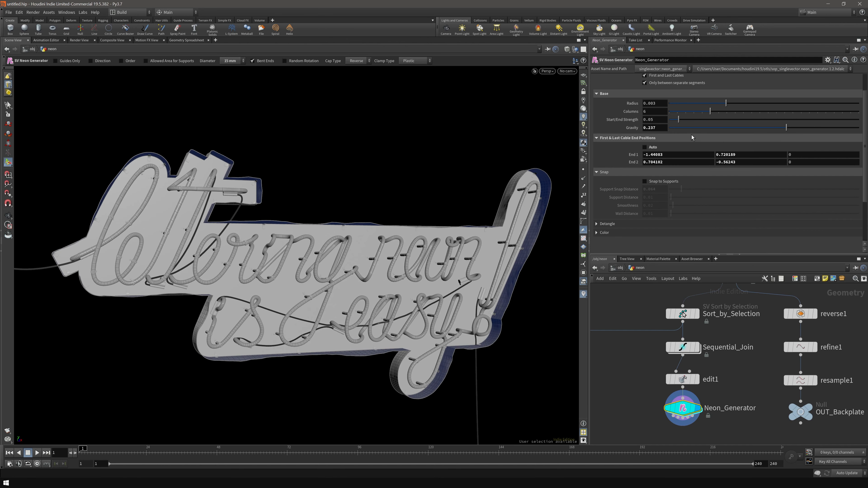
drag(680, 120, 683, 120)
mouse_move(338, 261)
alt+mouse_down()
mouse_move(405, 275)
mouse_move(348, 266)
alt+mouse_up()
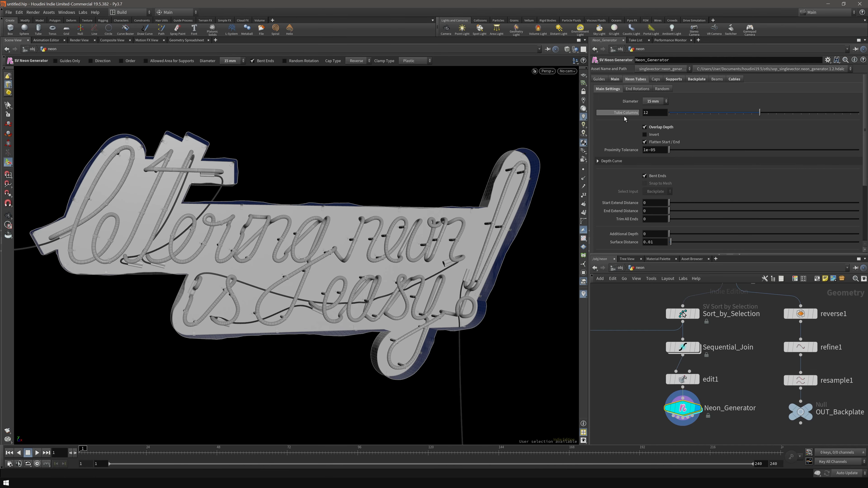
- Try 20 mm and 15 mm tube diameters, then set a custom diameter of 0.017
click(643, 101)
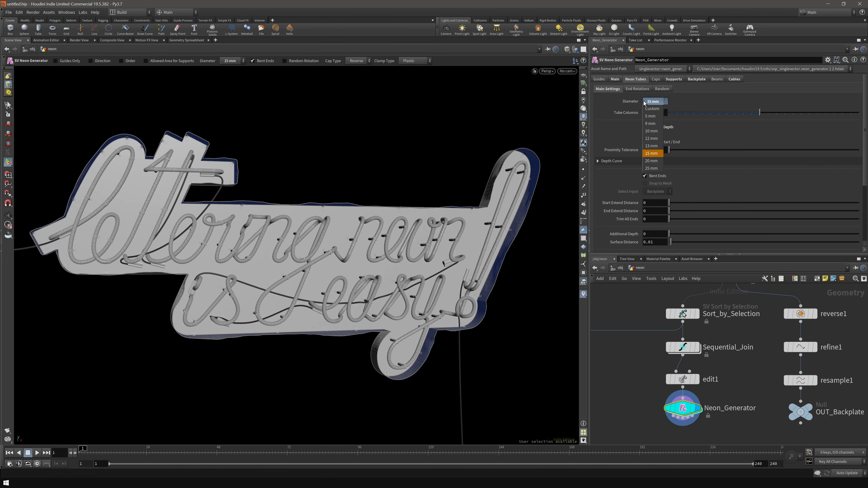
click(655, 160)
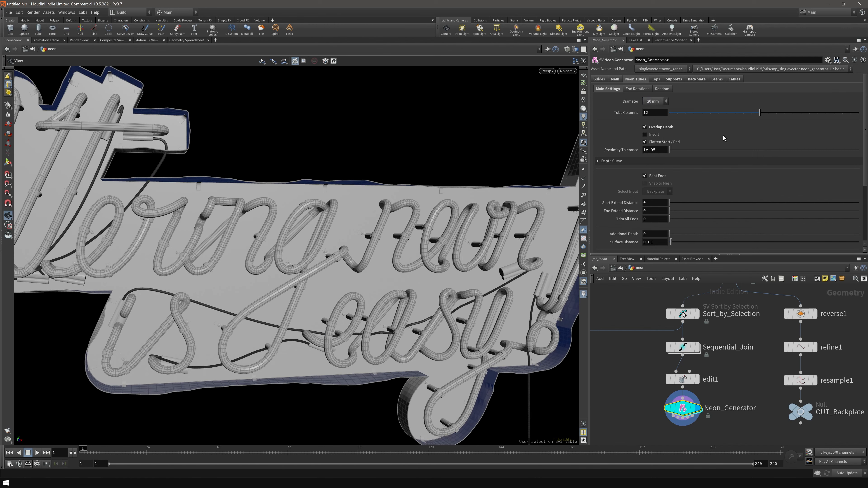
click(657, 101)
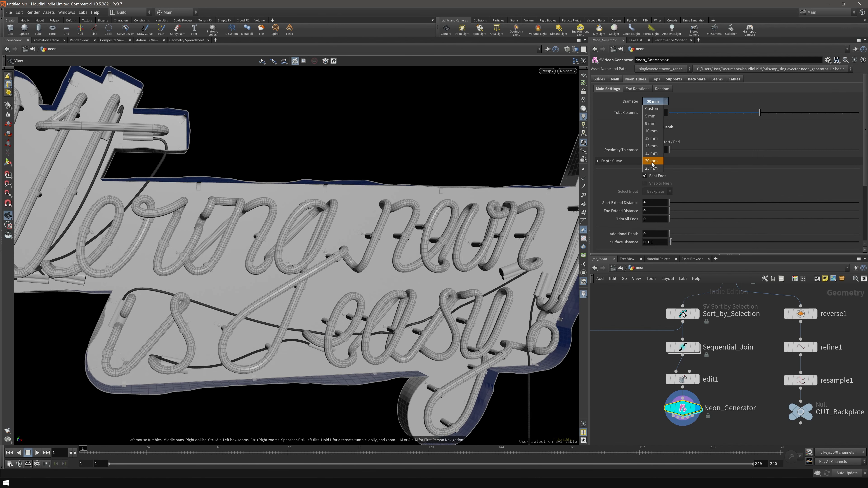
click(653, 154)
click(657, 102)
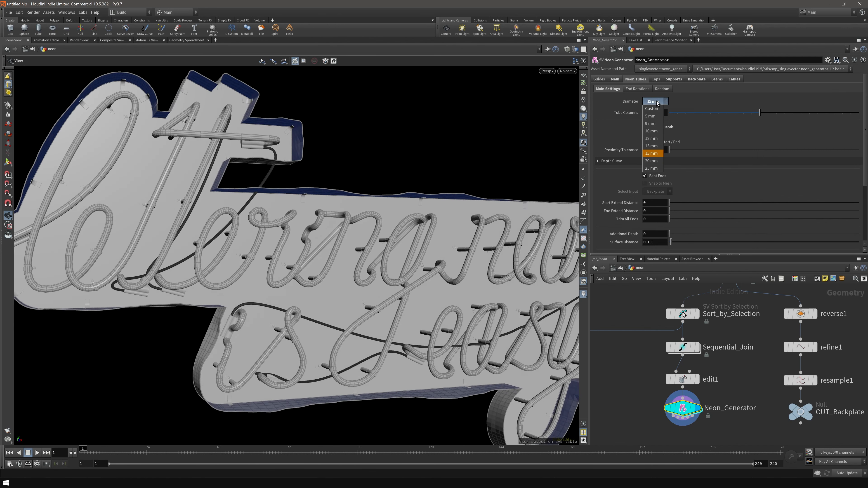
click(652, 108)
drag(775, 104, 792, 106)
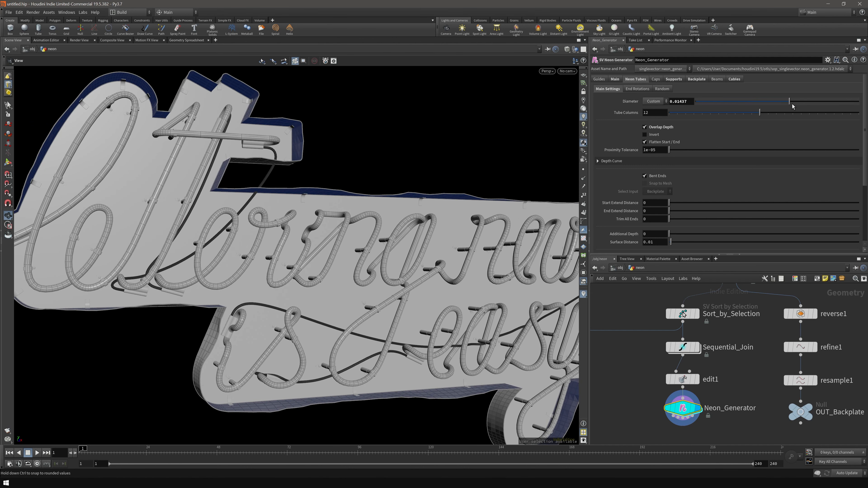
- Set the tube corner radius to 0.015 and the backplate surface distance to 0.07
drag(284, 225, 368, 324)
scroll(383, 273, up, 5)
middle_drag(407, 203, 386, 304)
scroll(611, 213, down, 5)
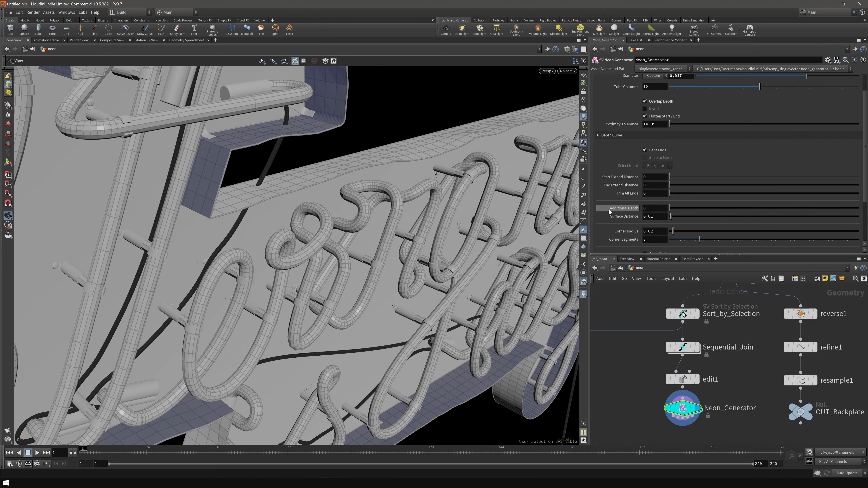
drag(674, 216, 673, 218)
scroll(393, 236, down, 5)
drag(362, 232, 357, 254)
scroll(358, 254, up, 3)
scroll(357, 254, up, 2)
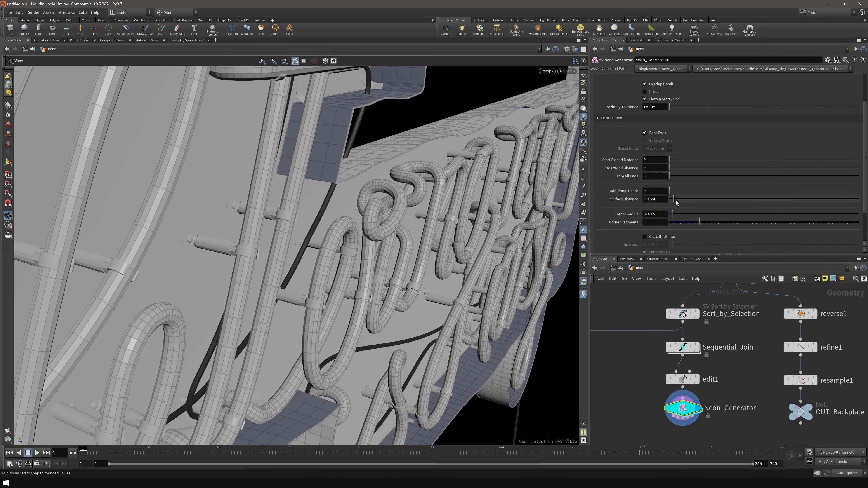
mouse_move(681, 200)
mouse_down()
mouse_move(688, 200)
mouse_move(680, 203)
mouse_up()
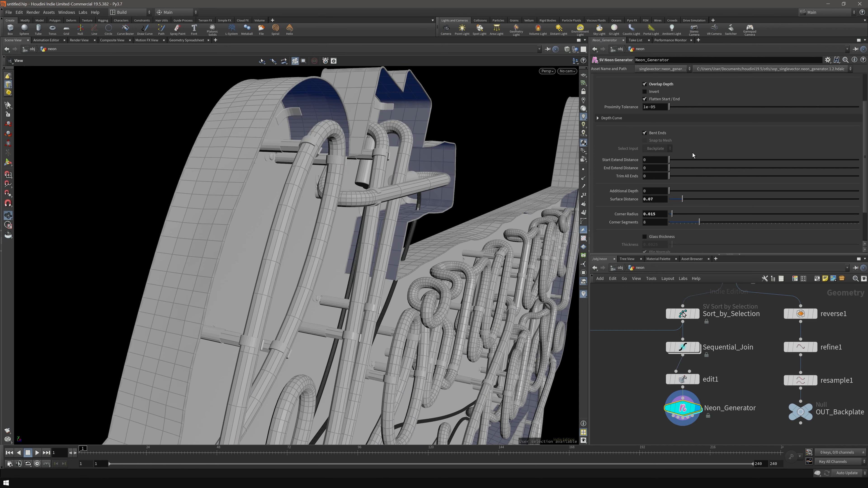
scroll(613, 127, up, 3)
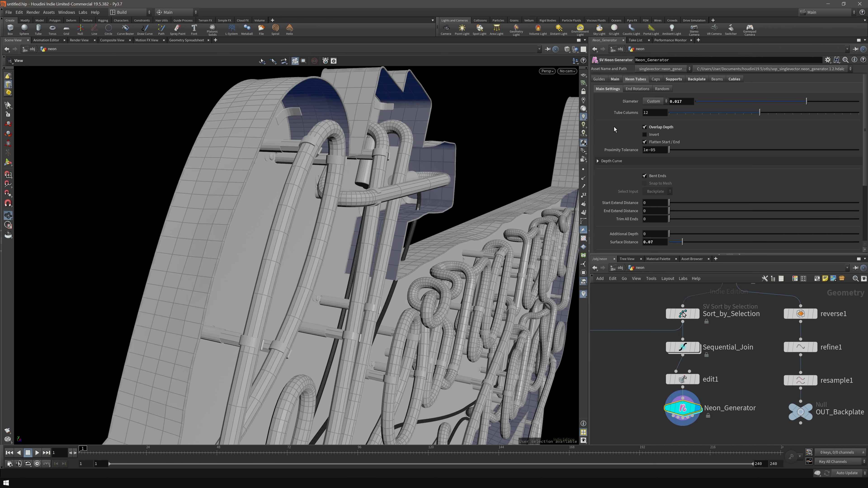
- Switch the tube clamps to Double Wire and inspect them
click(665, 79)
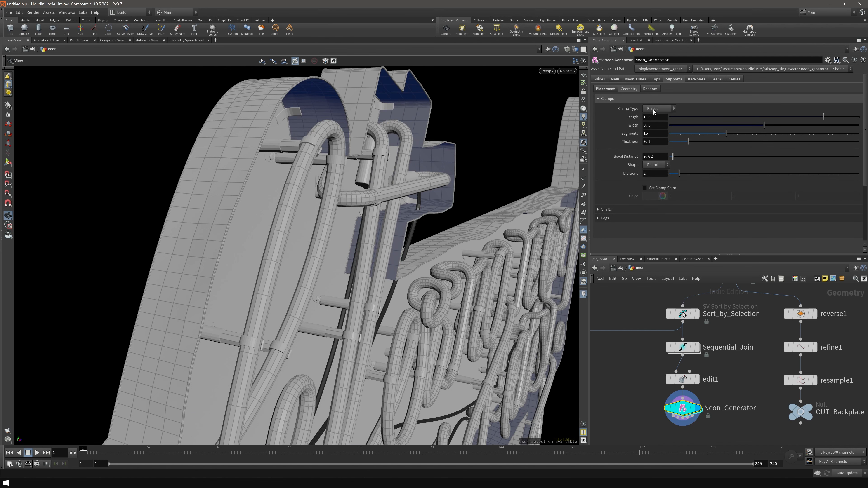
drag(396, 156, 412, 197)
scroll(412, 196, up, 4)
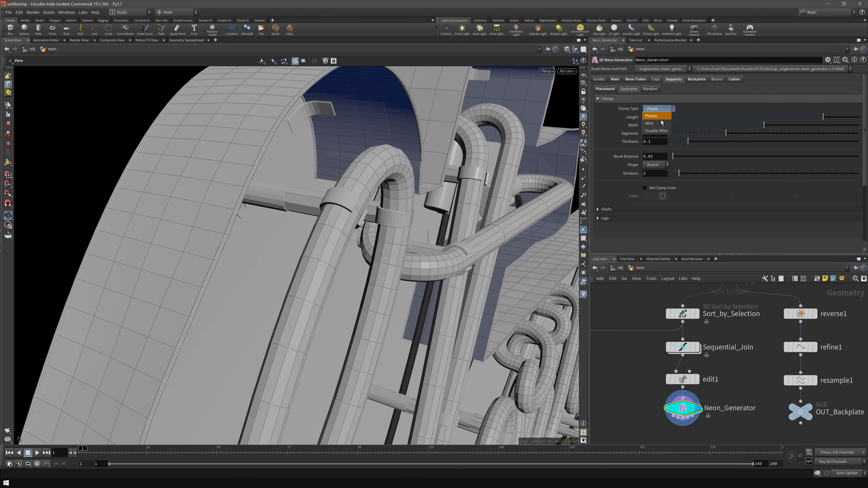
click(665, 133)
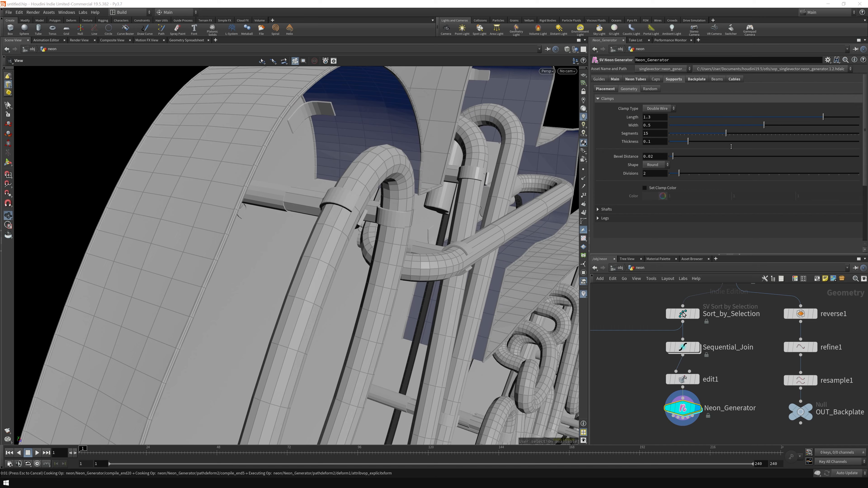
drag(396, 154, 432, 141)
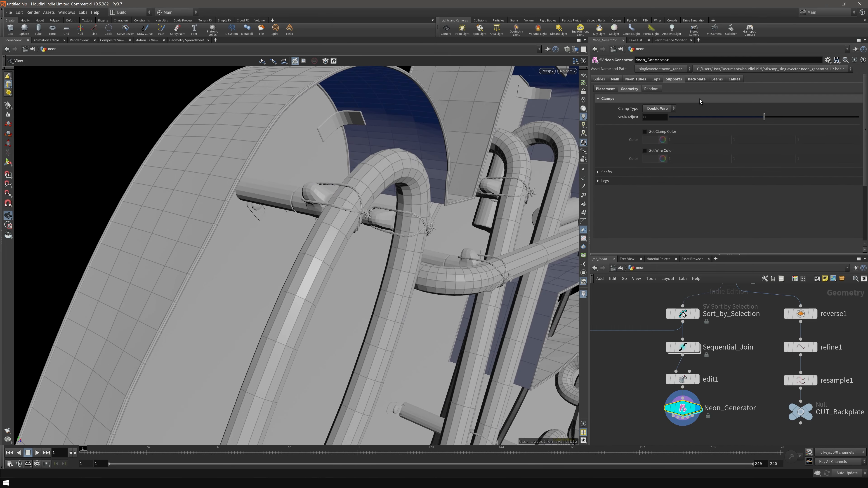
- Push the neon tubes out to 0.087 from the backplate
click(636, 79)
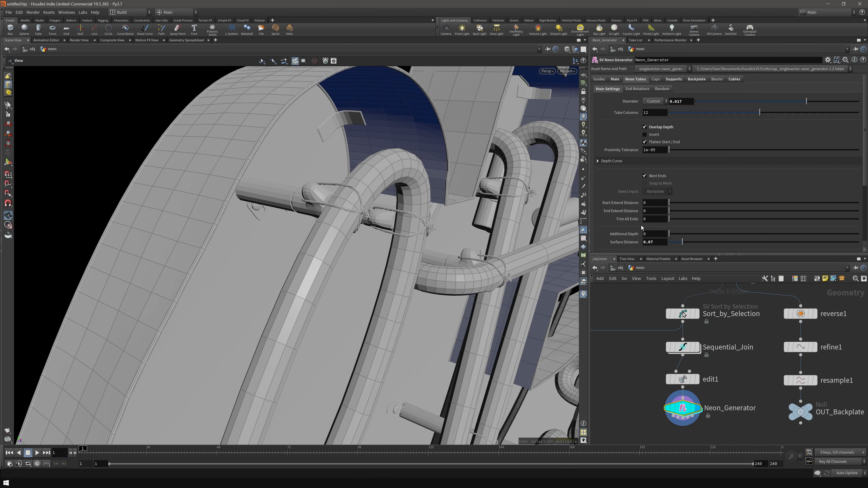
scroll(644, 200, down, 3)
scroll(645, 200, down, 2)
drag(682, 199, 687, 201)
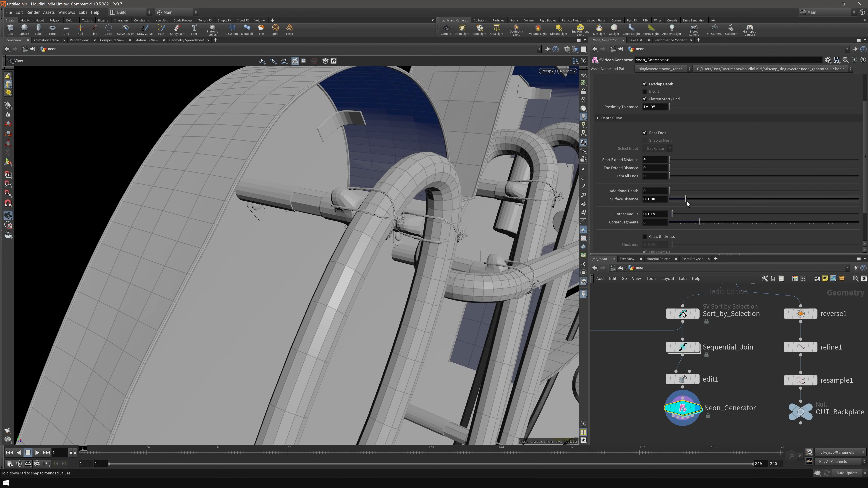
drag(374, 199, 404, 184)
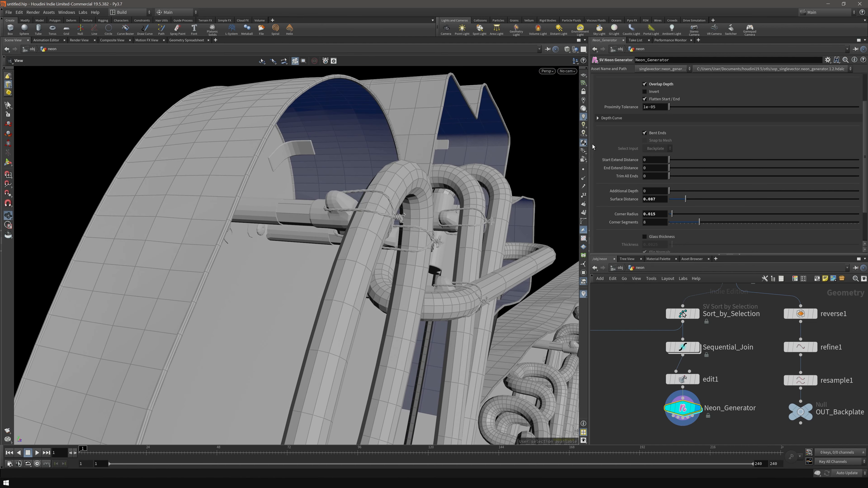
scroll(692, 80, up, 5)
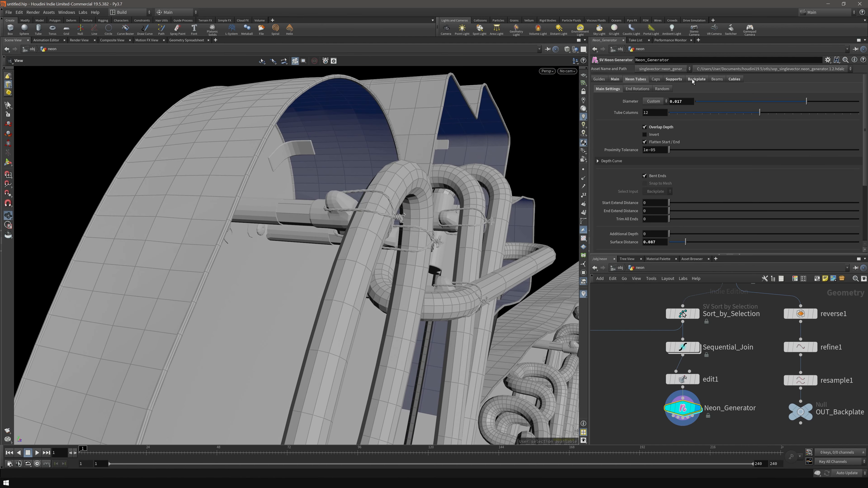
- Give the support shafts bevelled ridges and frame the whole sign in view
click(675, 82)
click(658, 171)
scroll(658, 174, down, 4)
click(655, 186)
mouse_move(299, 231)
mouse_down()
mouse_move(296, 205)
mouse_move(281, 246)
mouse_move(301, 232)
mouse_up()
scroll(676, 190, down, 5)
click(653, 175)
right_drag(300, 233, 332, 206)
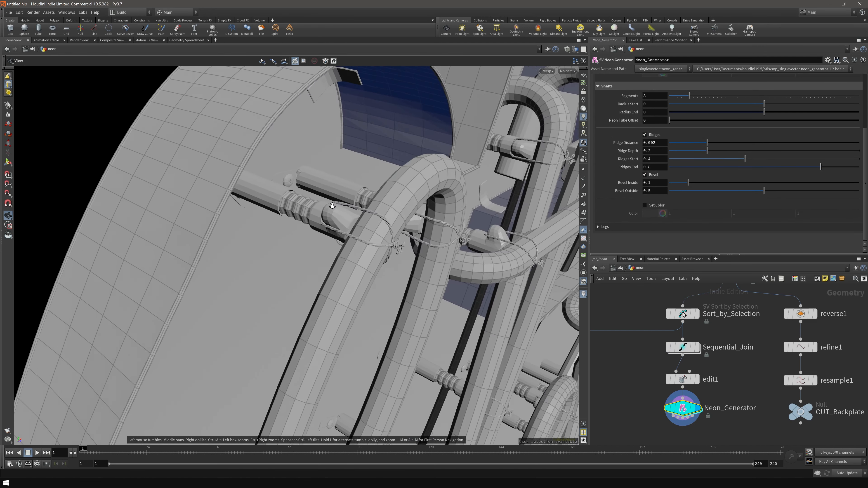
key(h)
scroll(619, 140, up, 10)
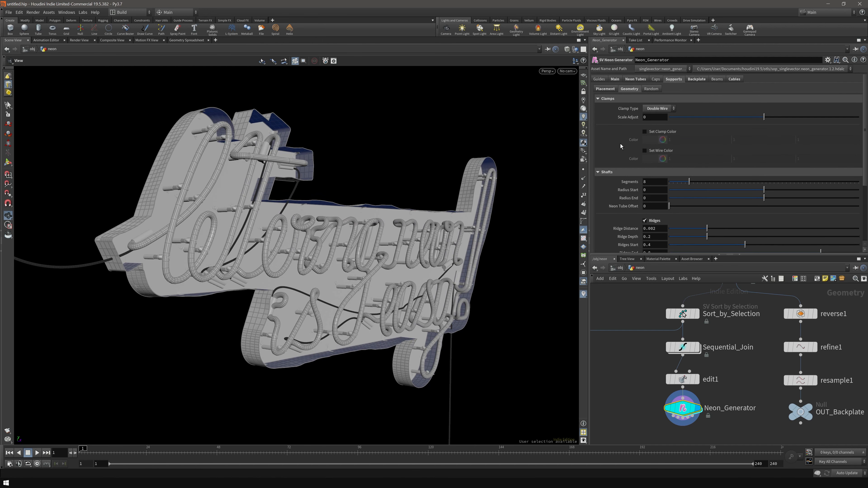
- Set the backplate depth to 0.106 and orbit around the backplate
click(697, 79)
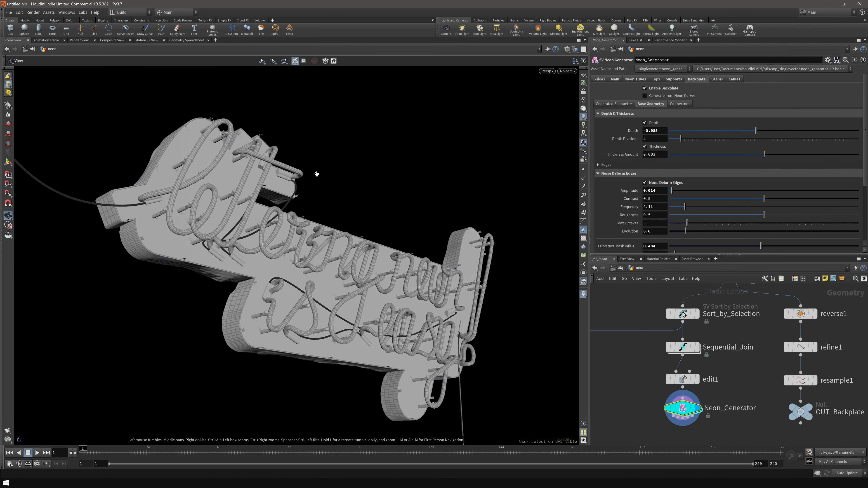
drag(251, 245, 273, 212)
scroll(273, 212, up, 8)
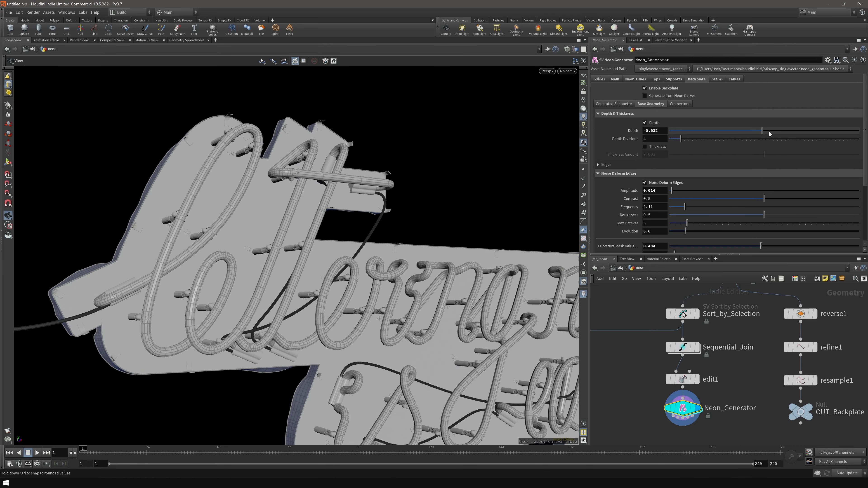
scroll(306, 164, up, 5)
drag(307, 164, 397, 254)
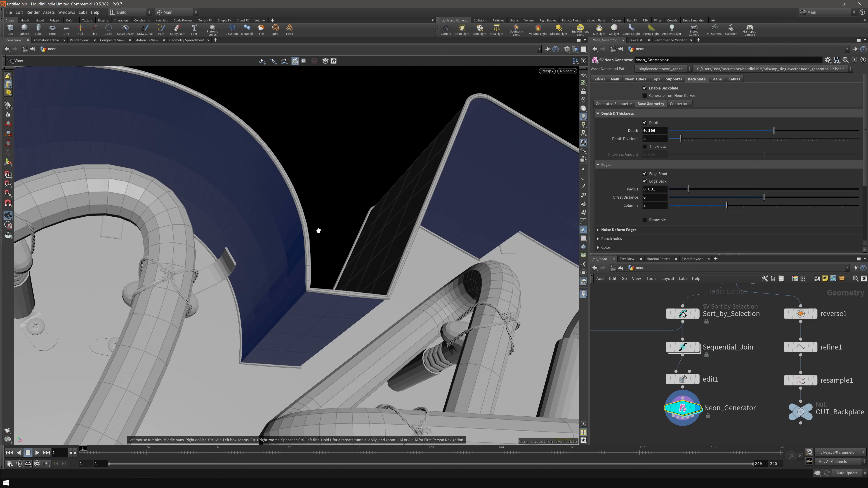
drag(320, 231, 306, 222)
- Toggle the backplate's front and back edge rims off and back on, keeping both
click(654, 174)
click(655, 184)
click(655, 175)
drag(386, 209, 428, 184)
drag(399, 225, 280, 214)
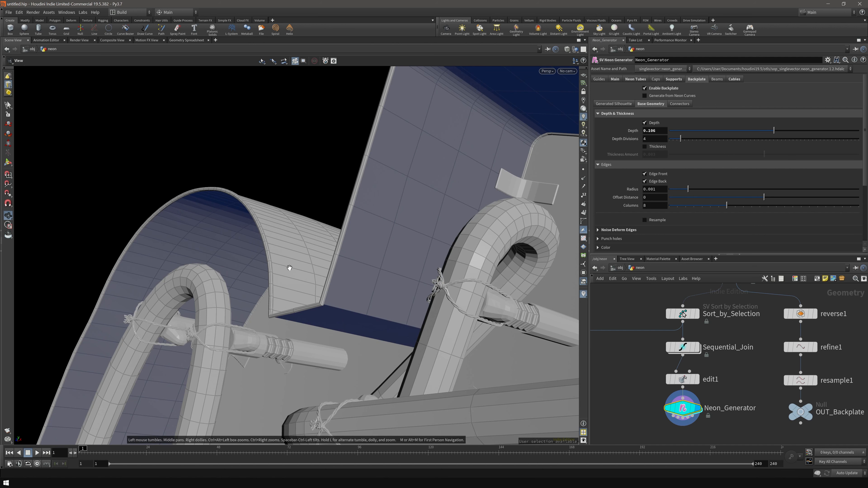
drag(336, 265, 506, 179)
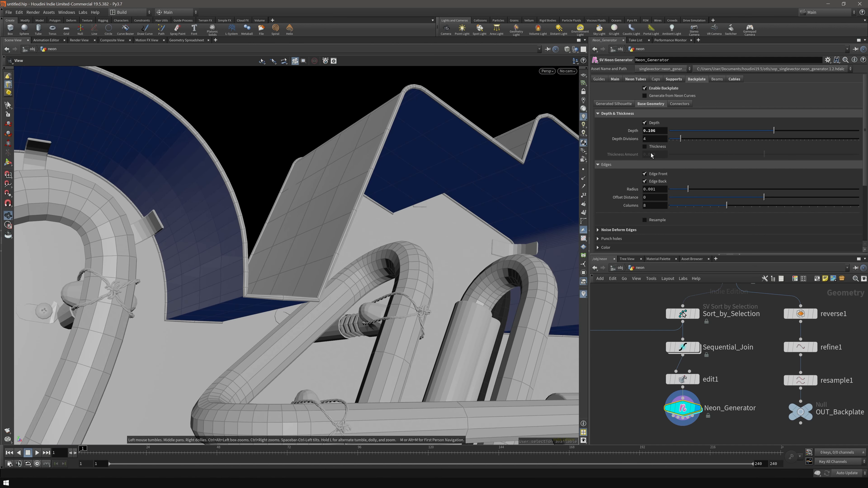
- Give the backplate a 0.0008 shell thickness and review the hollow shell from the side
click(656, 146)
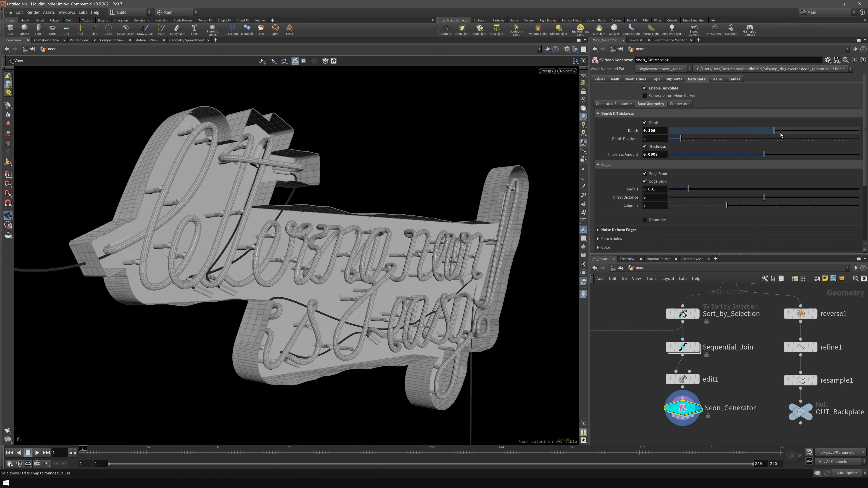
drag(768, 133, 755, 133)
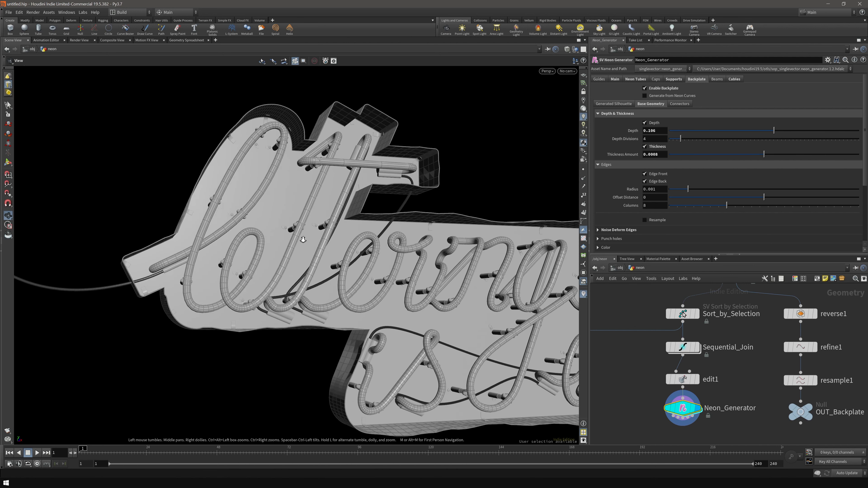
scroll(484, 284, up, 3)
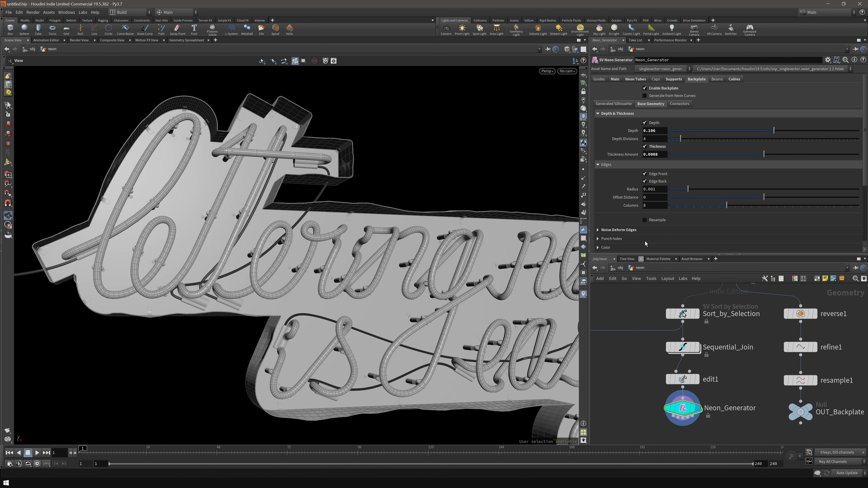
drag(340, 288, 395, 170)
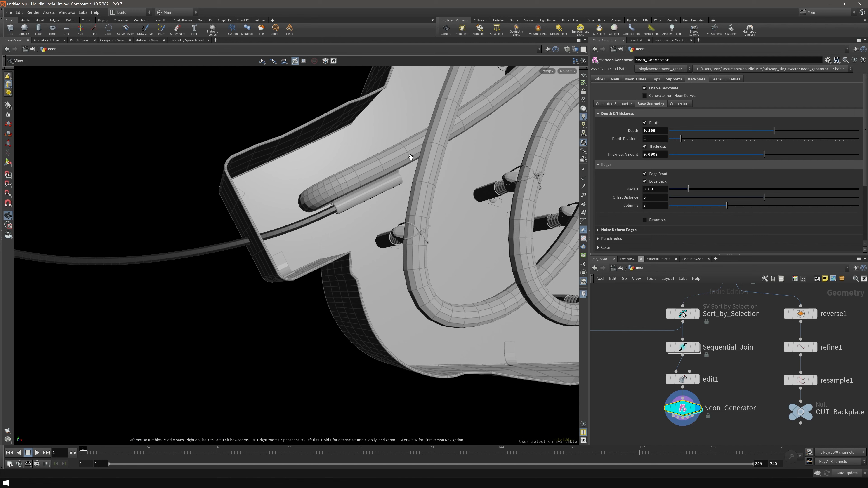
drag(312, 215, 338, 223)
- Under Punch holes, enable Holes for Cables so the cables pass through the backplate
scroll(627, 238, down, 3)
scroll(627, 235, down, 3)
scroll(611, 198, up, 6)
scroll(608, 186, down, 6)
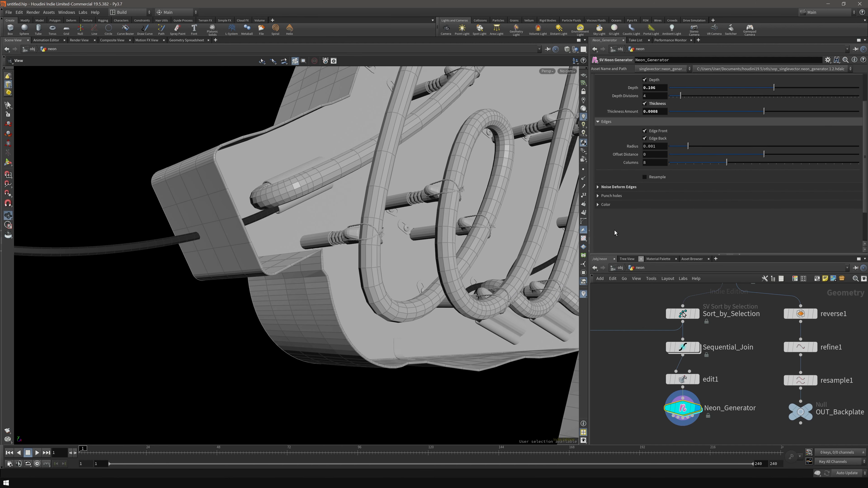
click(621, 177)
scroll(625, 214, down, 2)
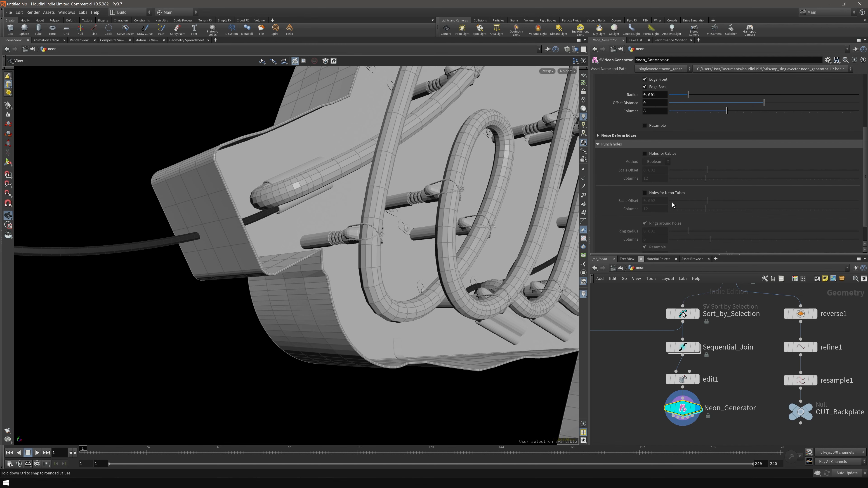
click(671, 154)
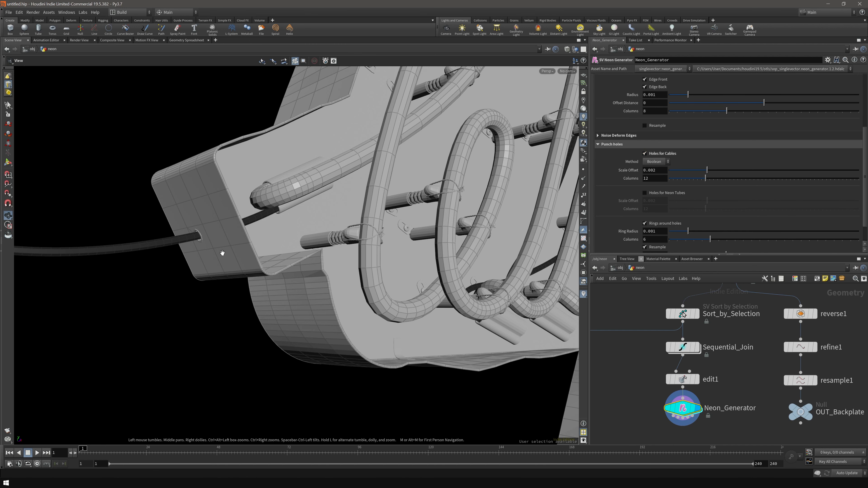
- Reset the hole Ring Radius to 0.001 and raise Scale Offset to 0.00797
drag(192, 251, 226, 240)
scroll(226, 240, up, 3)
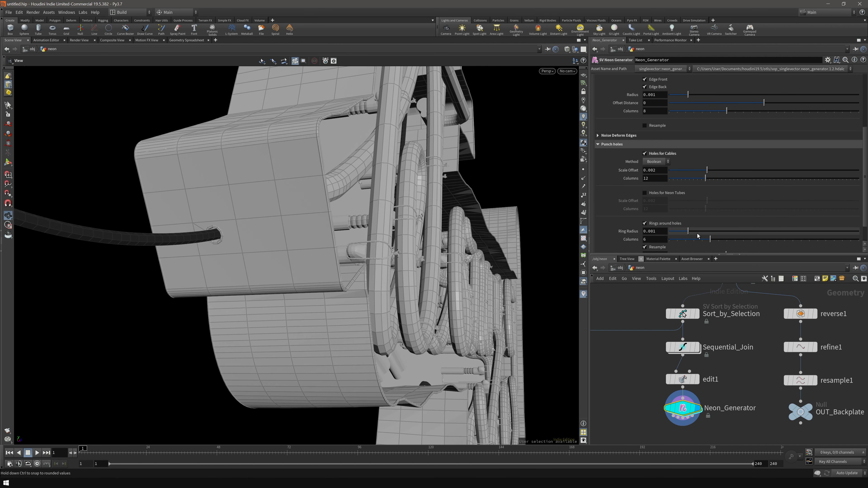
ctrl+middle_click(628, 231)
scroll(628, 225, down, 2)
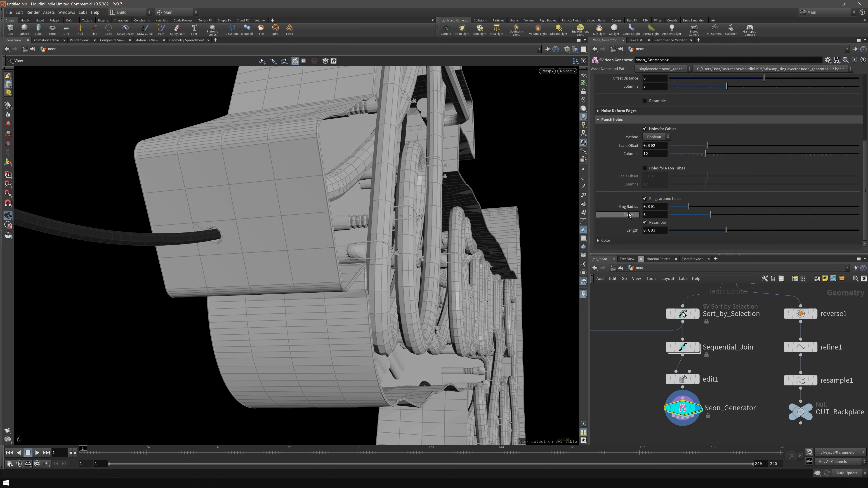
drag(757, 148, 777, 145)
drag(786, 147, 820, 147)
scroll(486, 284, down, 10)
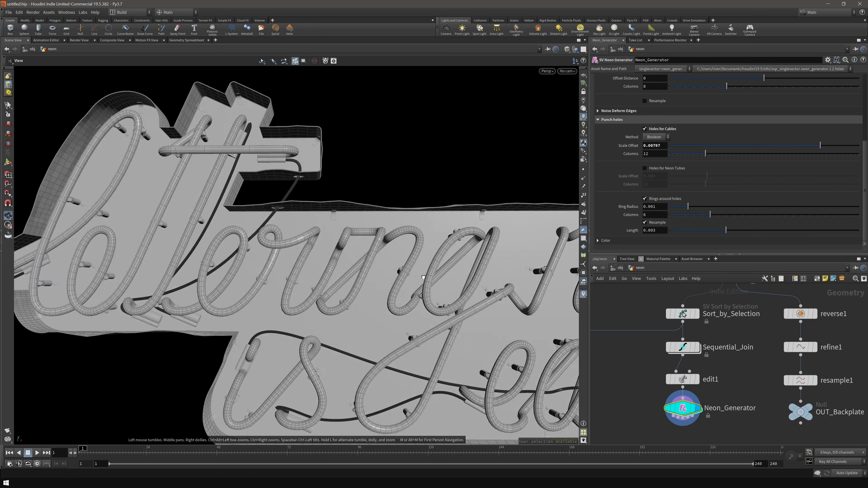
- Inspect the punched cable holes from several angles and bring up the hole-cutting Method choices
drag(486, 284, 267, 240)
scroll(370, 286, up, 12)
scroll(237, 298, down, 10)
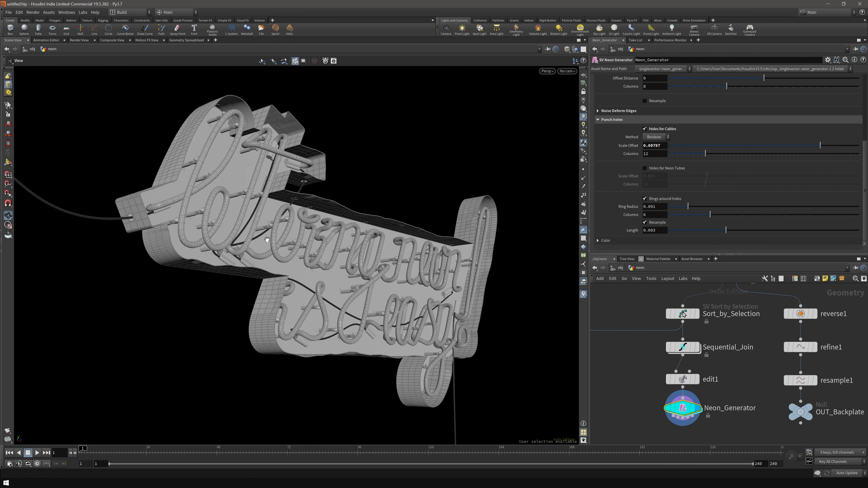
drag(333, 277, 304, 284)
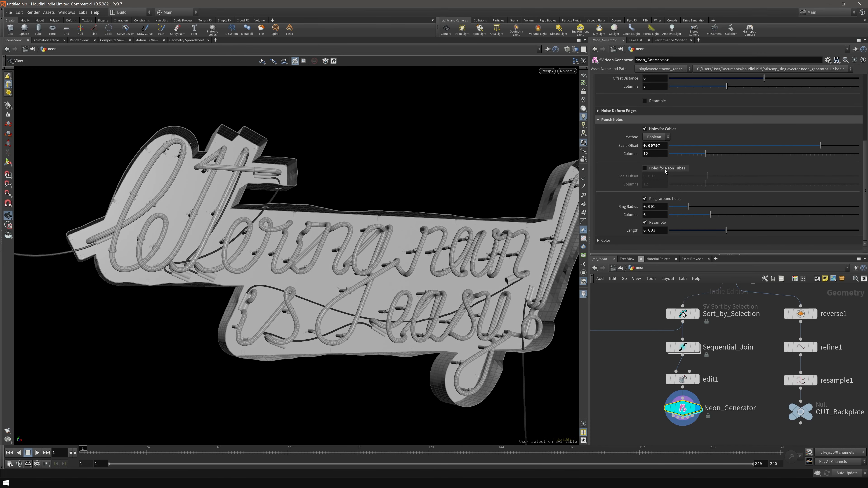
drag(401, 283, 461, 260)
scroll(146, 240, up, 5)
middle_drag(151, 241, 258, 249)
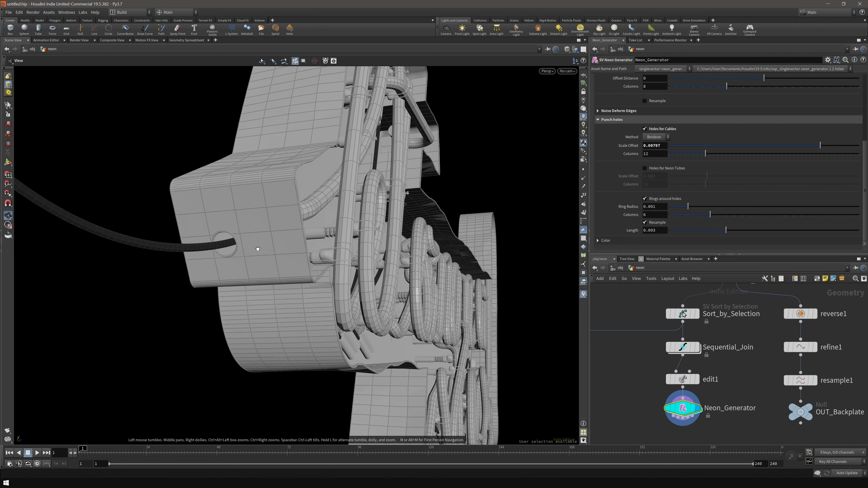
drag(257, 249, 236, 240)
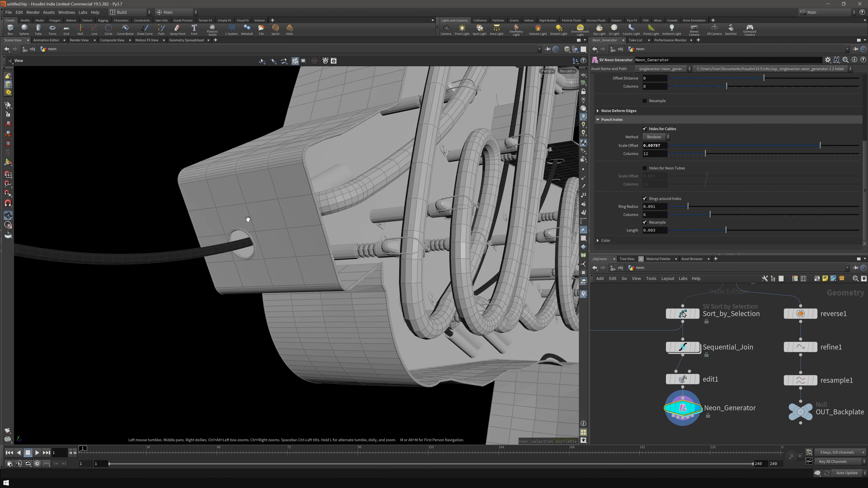
click(662, 137)
- Keep Boolean as the hole-cutting method and move the hanging cable's end
click(658, 142)
drag(409, 278, 205, 301)
drag(260, 222, 477, 342)
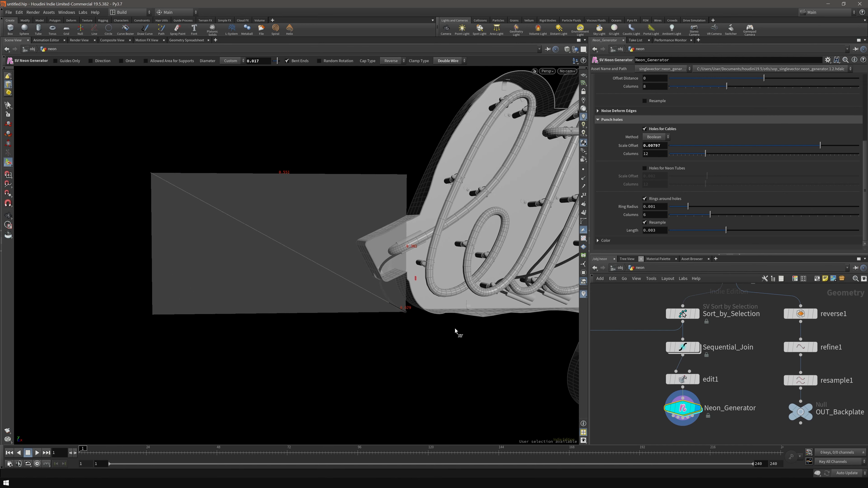
scroll(477, 343, up, 5)
- Reconfirm Boolean hole cutting, check the holes from below, and show the Neon Tubes settings
drag(144, 328, 259, 283)
scroll(229, 297, up, 3)
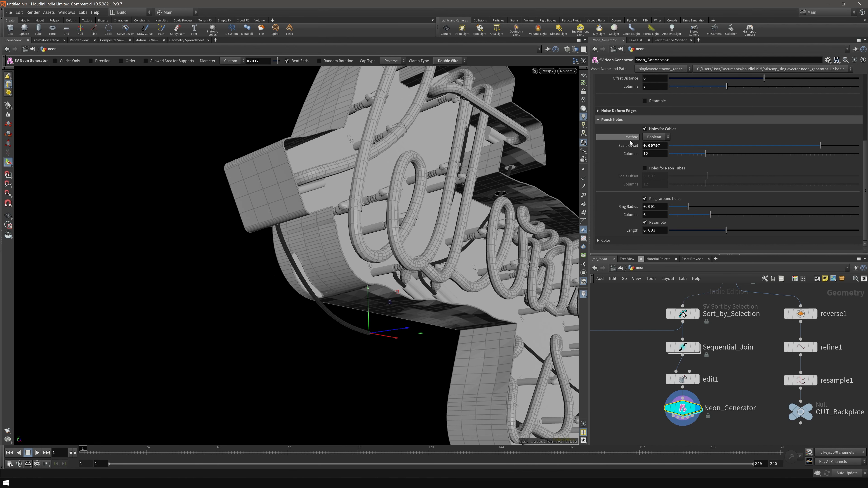
click(654, 138)
click(657, 154)
drag(324, 294, 302, 270)
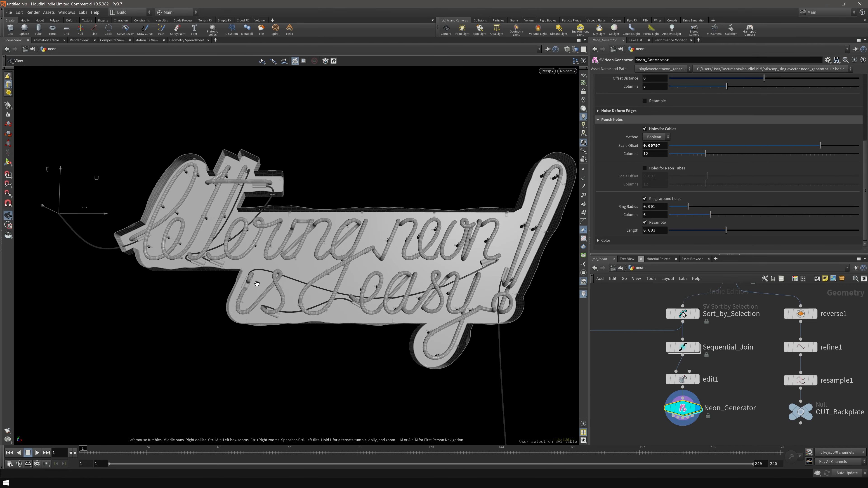
right_drag(207, 300, 346, 249)
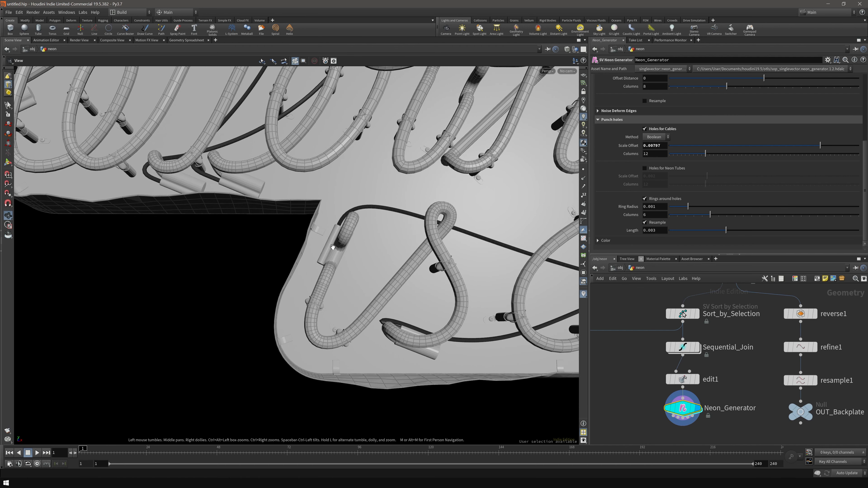
middle_drag(377, 255, 364, 272)
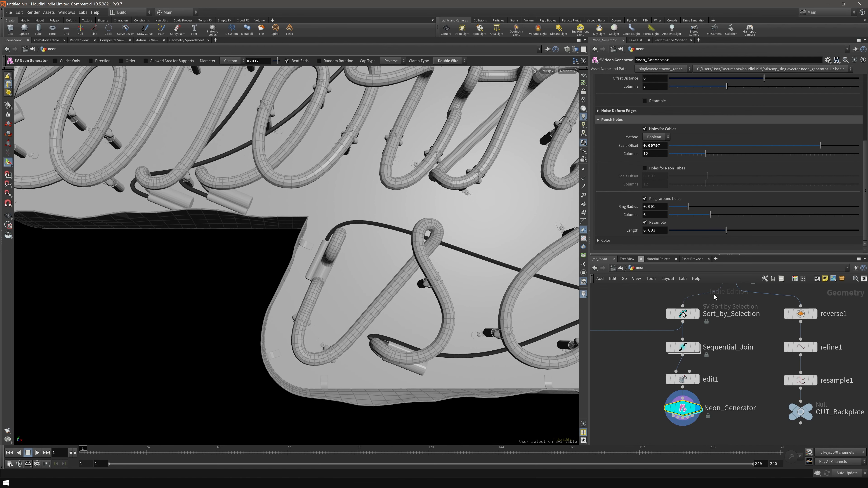
scroll(638, 130, up, 10)
click(635, 79)
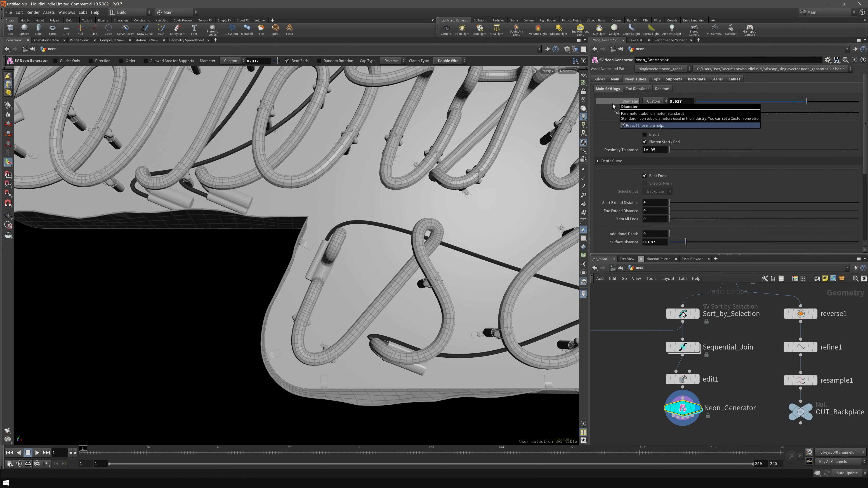
- Show the SV Neon Generator handles and the End Rotations list, Rotation 1 to 10 all at 0
click(637, 90)
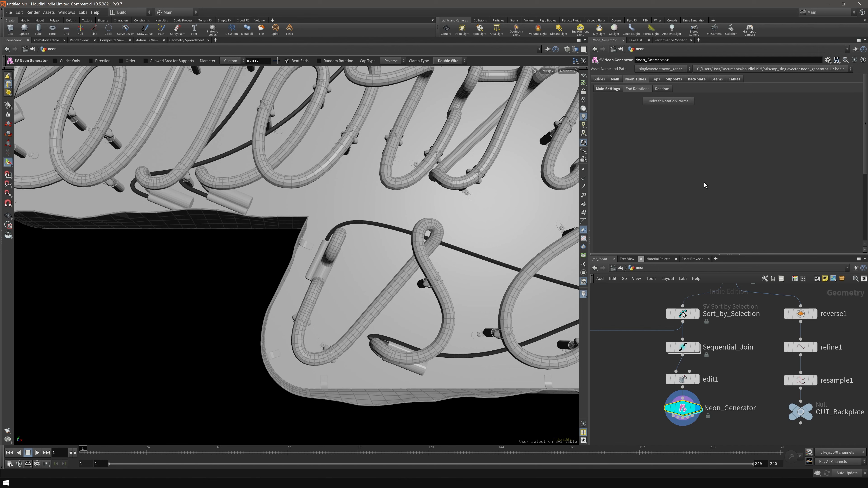
key(Escape)
scroll(382, 233, down, 5)
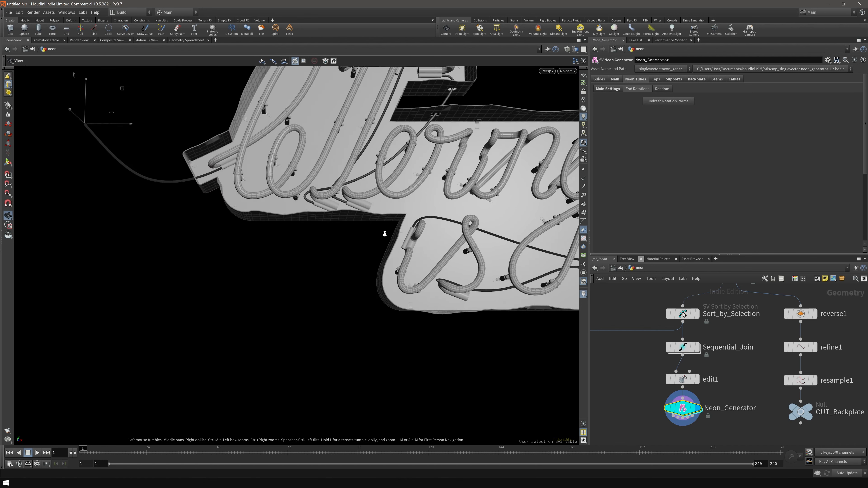
scroll(412, 236, up, 5)
scroll(413, 245, down, 5)
drag(413, 245, 381, 240)
scroll(378, 237, up, 5)
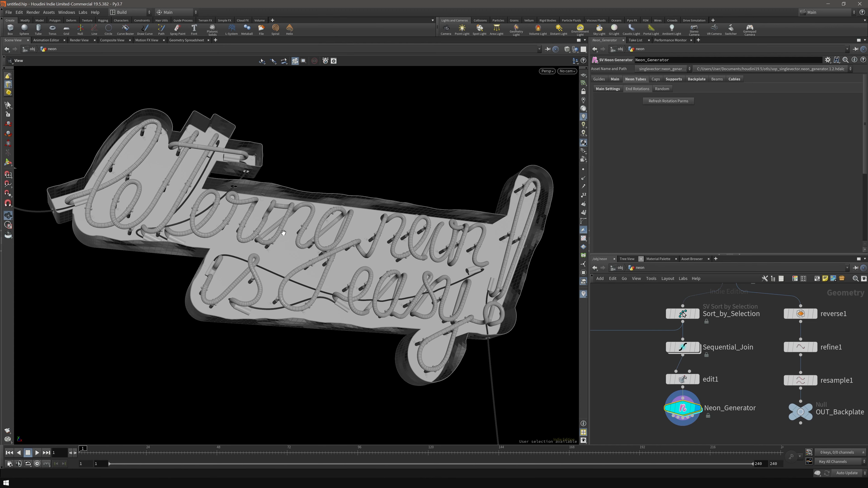
drag(286, 235, 296, 236)
scroll(296, 236, up, 3)
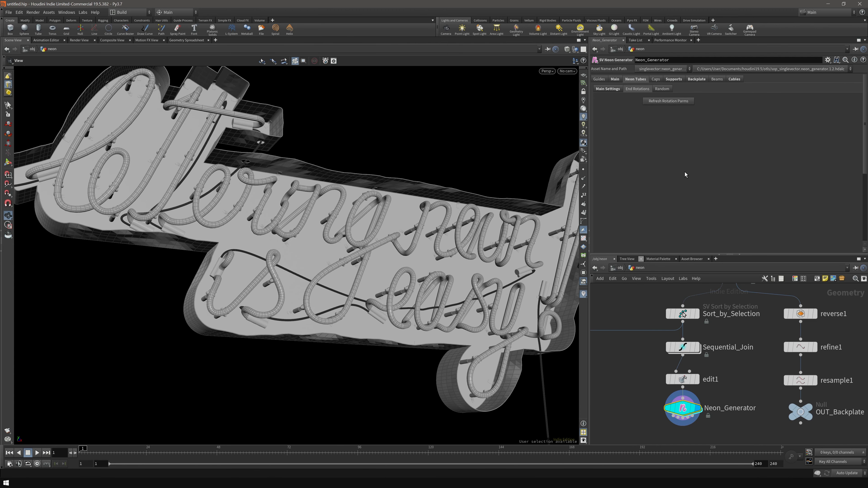
scroll(288, 272, up, 5)
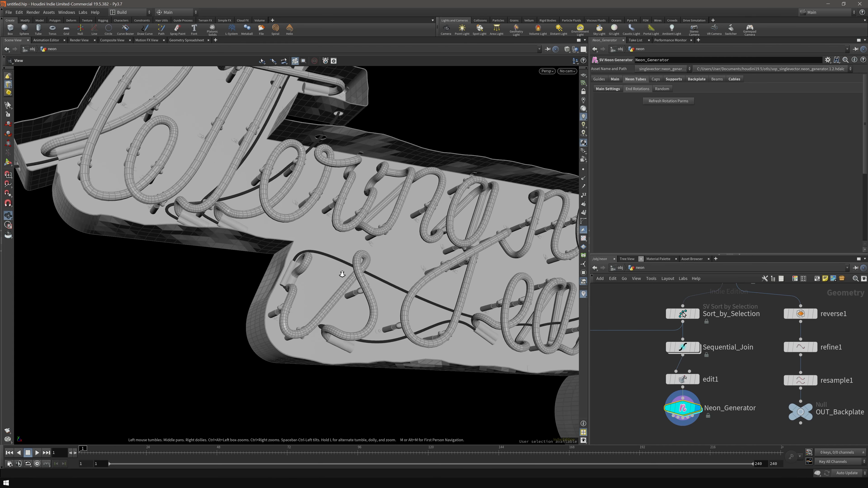
key(Return)
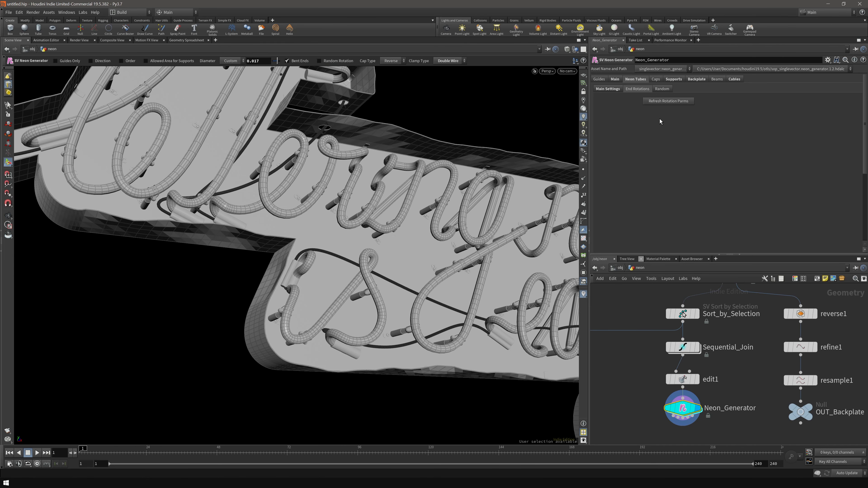
click(668, 101)
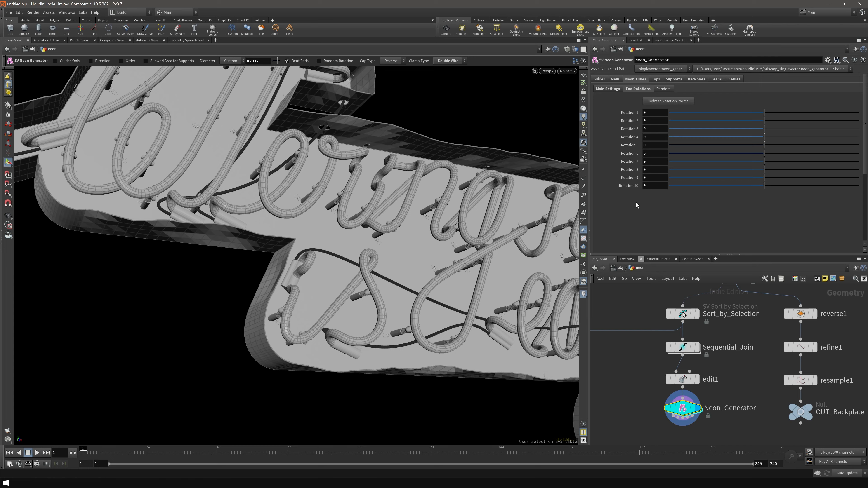
- Test-rotate the first tube end by dragging the Rotation 1 value
key(Escape)
drag(303, 233, 174, 247)
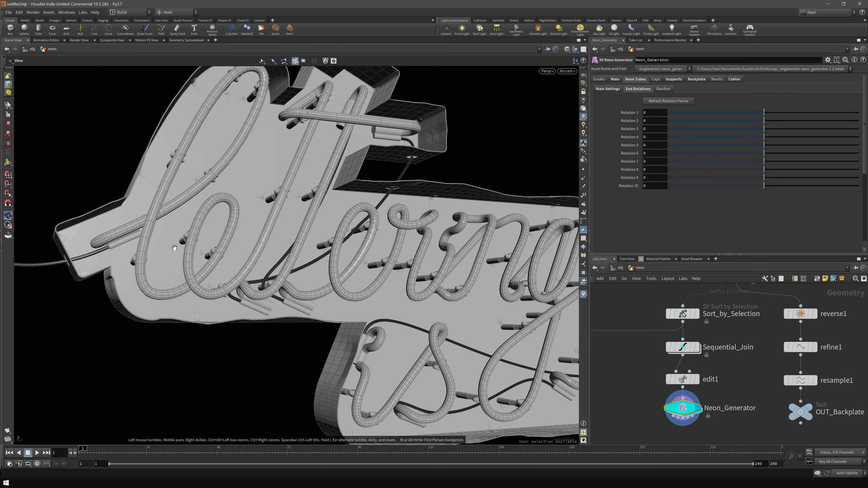
drag(121, 240, 390, 127)
drag(765, 114, 788, 115)
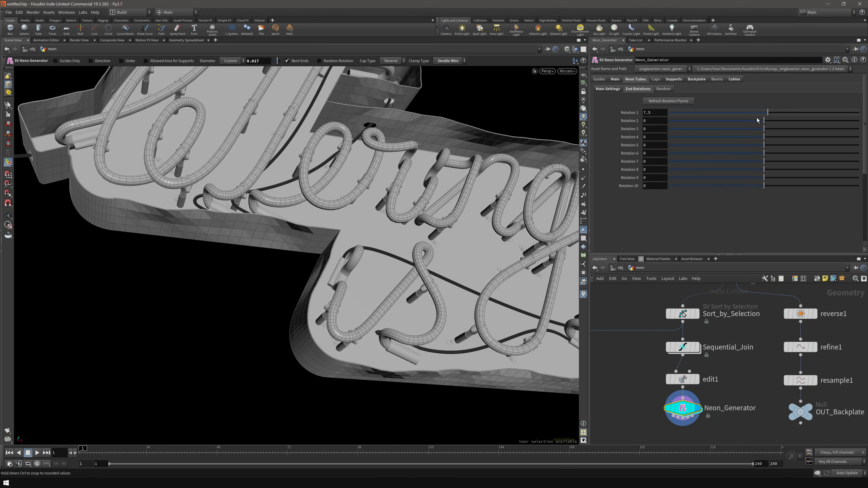
drag(711, 114, 816, 120)
- Set Start Extend Distance to 0.027, then return Rotation 1 to 0
click(613, 90)
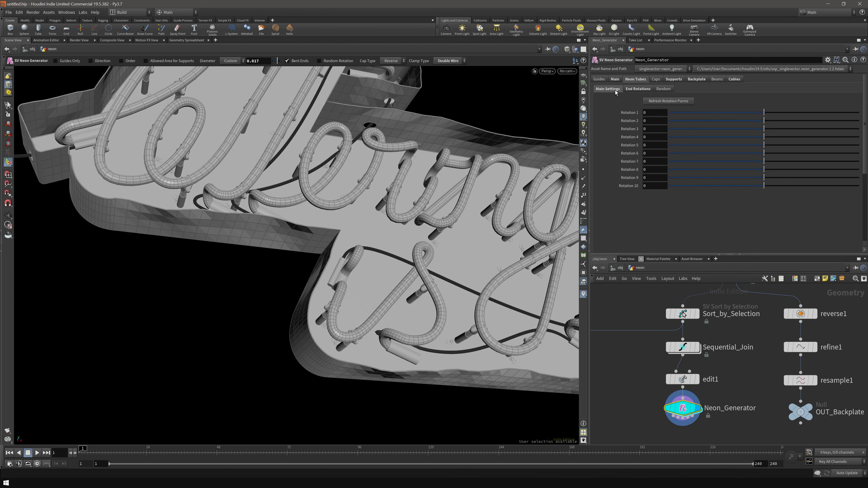
drag(679, 206, 669, 207)
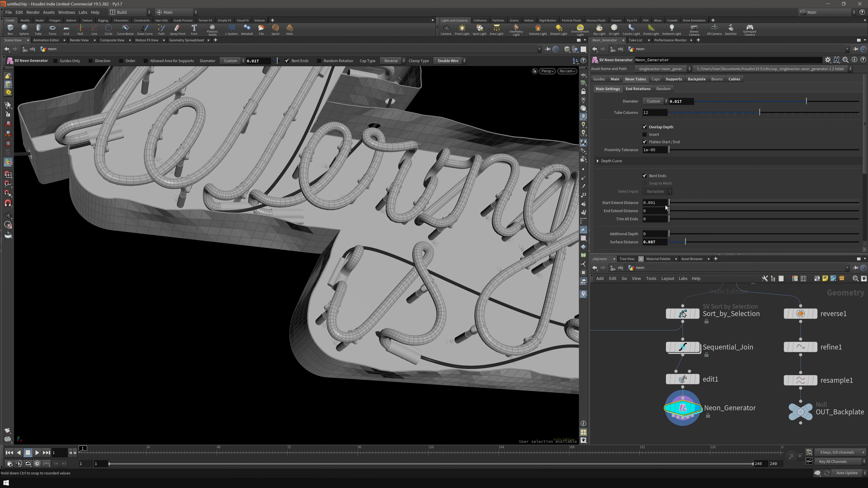
click(637, 89)
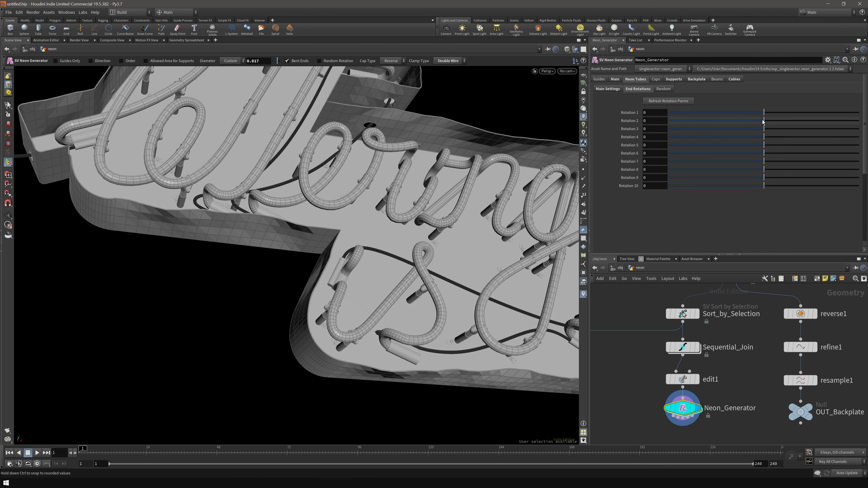
drag(749, 115, 743, 115)
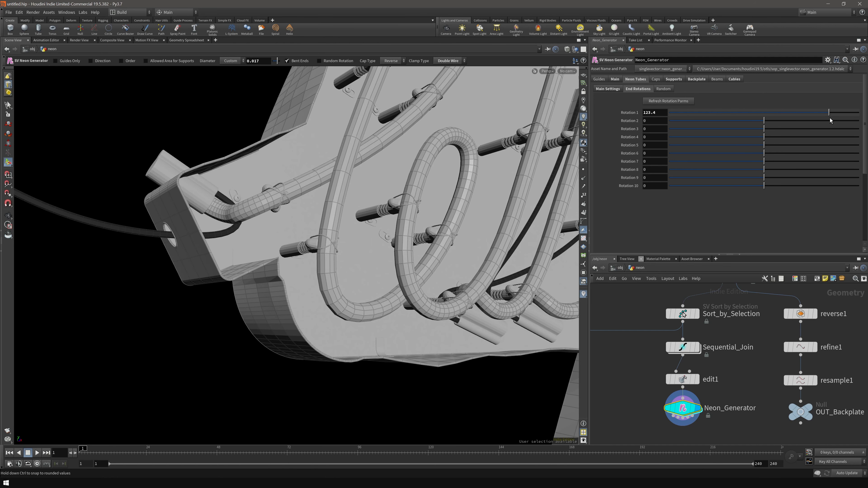
drag(830, 120, 745, 117)
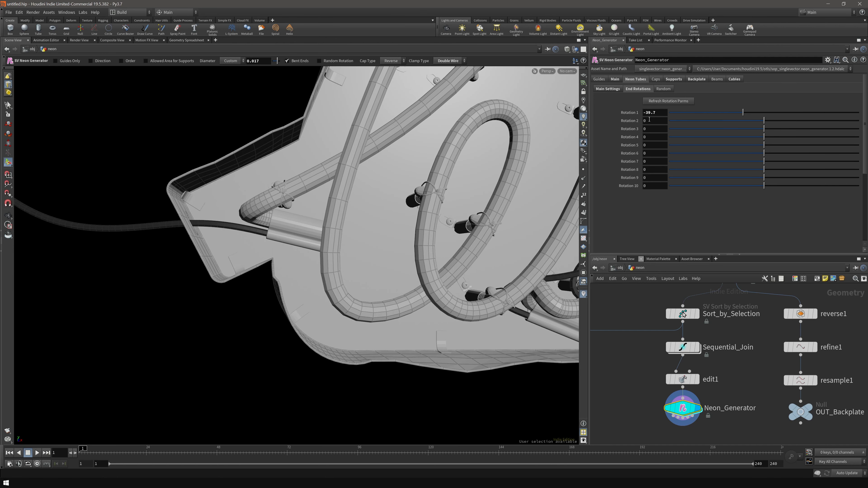
text(0)
key(Return)
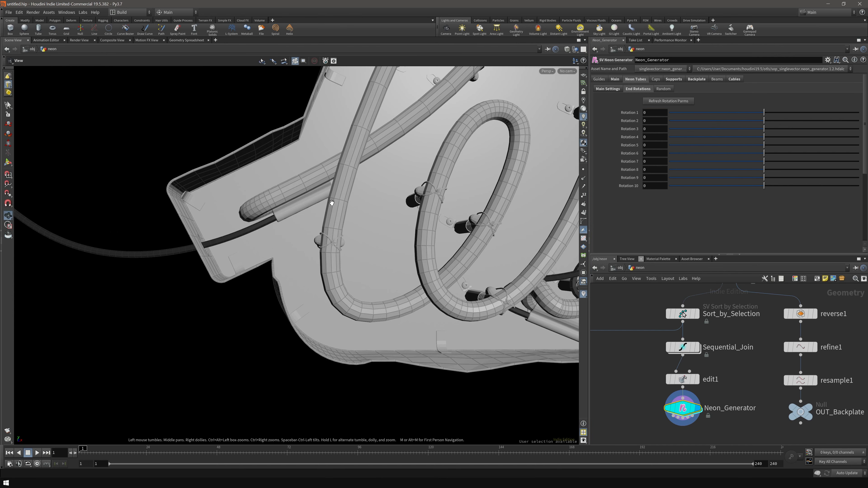
- Undo the Rotation 4 and Rotation 5 tweaks to the lower tube ends
alt+right_drag(329, 202, 461, 258)
alt+middle_drag(461, 258, 383, 270)
alt+right_drag(383, 270, 374, 269)
alt+middle_drag(375, 269, 329, 244)
alt+drag(326, 255, 426, 73)
alt+middle_drag(406, 246, 397, 241)
alt+drag(397, 240, 372, 258)
alt+right_drag(371, 258, 446, 252)
alt+middle_drag(447, 252, 400, 252)
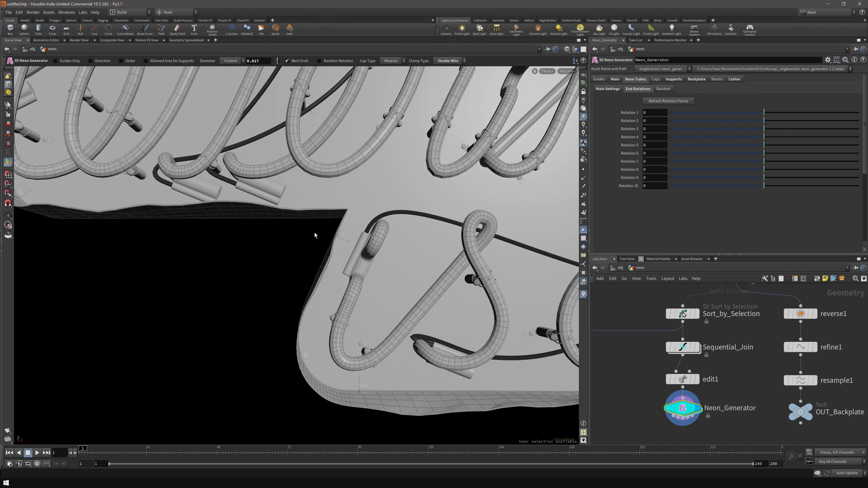
alt+drag(405, 262, 362, 272)
alt+middle_drag(363, 272, 335, 250)
alt+drag(335, 250, 338, 239)
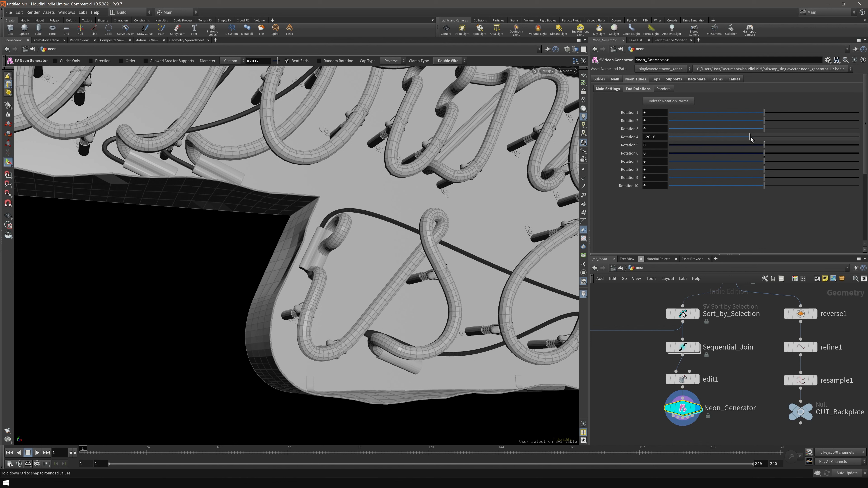
key(ctrl+z)
click(751, 146)
key(ctrl+z)
- Set tube end Rotation 7 to 48.7 and Rotation 8 to -13.5
click(750, 161)
click(754, 161)
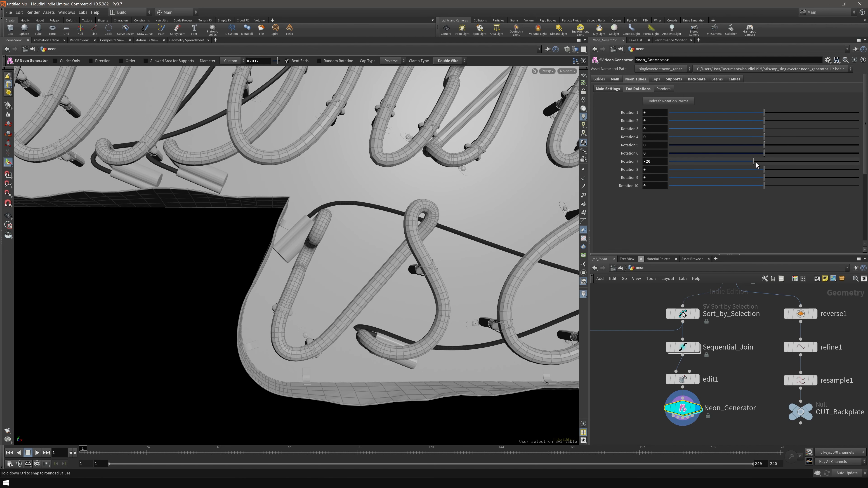
drag(760, 163, 789, 162)
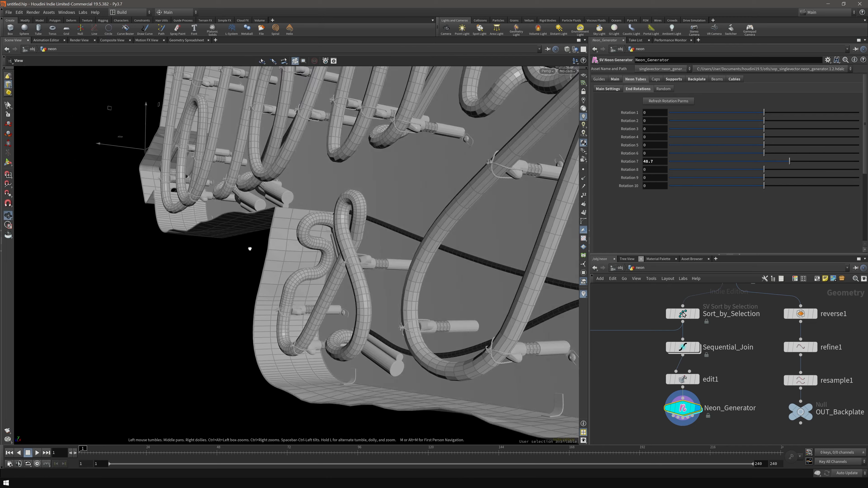
alt+drag(249, 247, 339, 287)
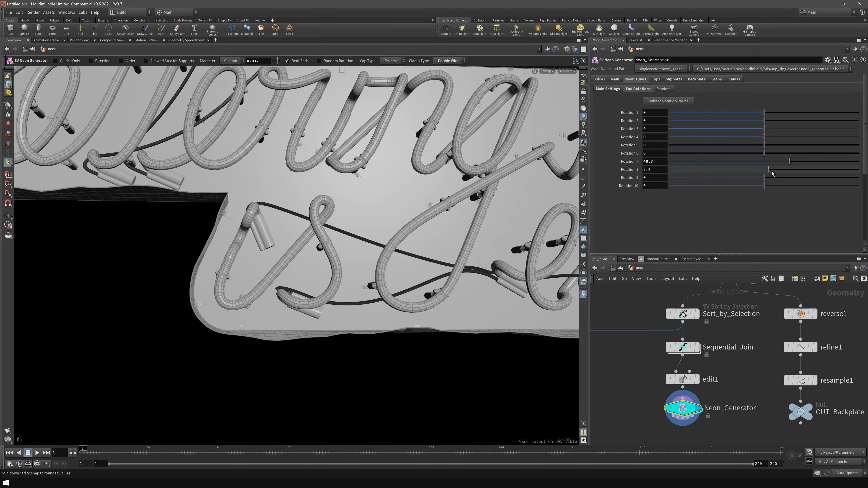
drag(771, 173, 756, 174)
alt+drag(485, 273, 386, 241)
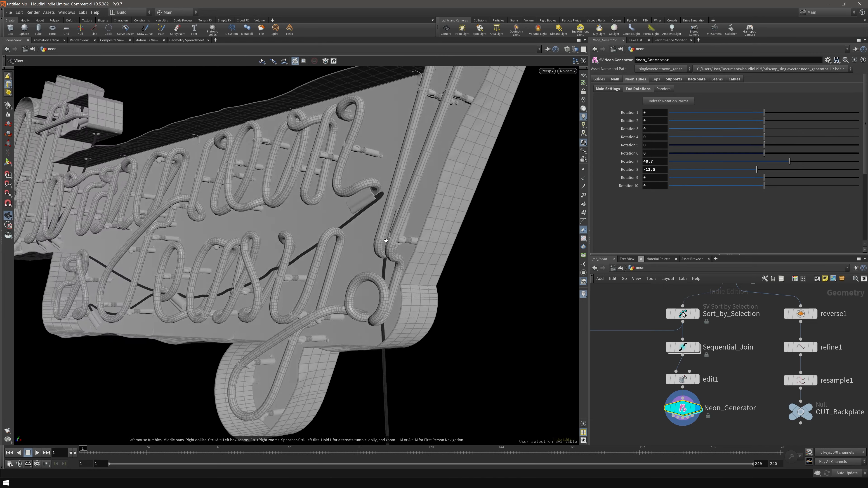
alt+drag(386, 241, 378, 240)
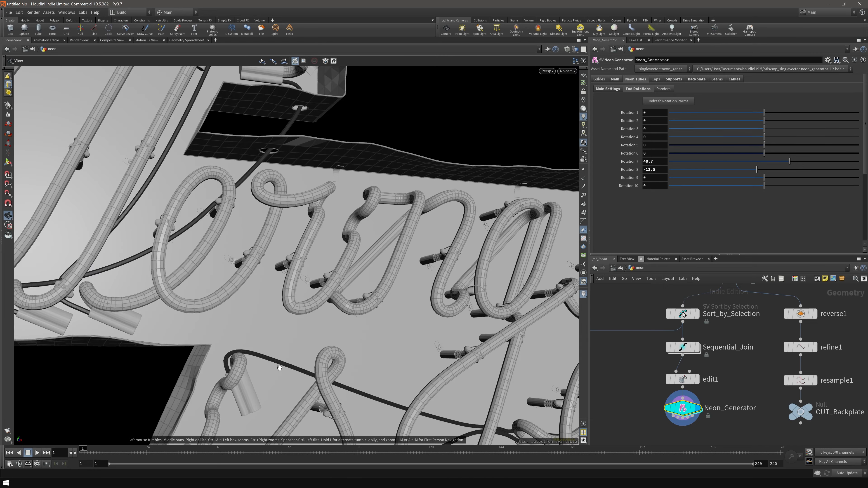
alt+drag(343, 214, 250, 210)
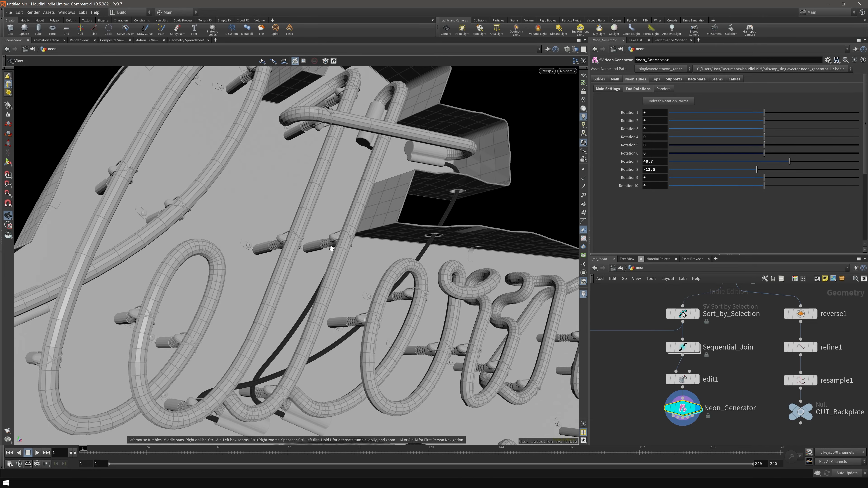
drag(260, 215, 213, 252)
middle_drag(513, 205, 320, 189)
drag(319, 189, 397, 319)
right_drag(396, 319, 391, 314)
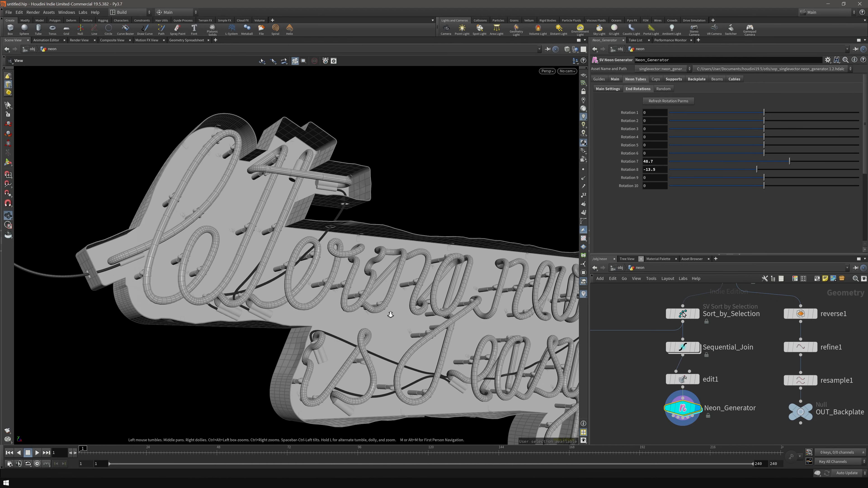
alt+middle_drag(390, 314, 333, 296)
- In Backplate Connectors, turn on Ignore Curved Areas and the Allowed Area Guides
click(695, 80)
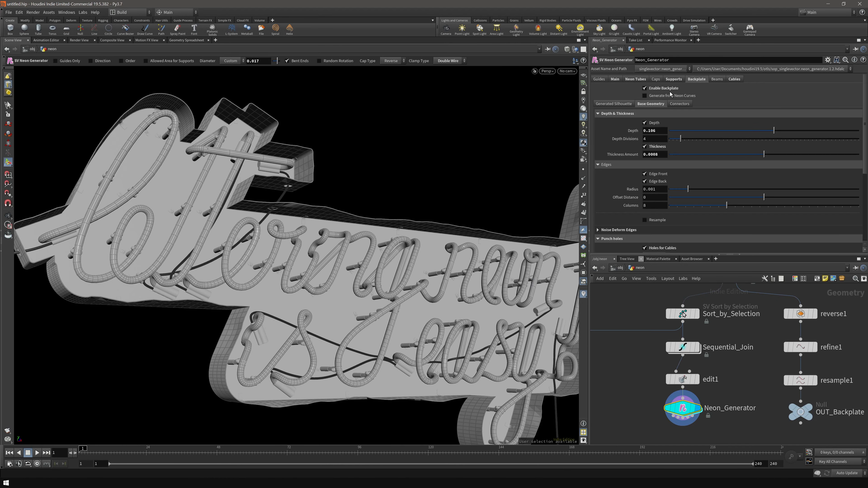
click(679, 104)
scroll(637, 184, down, 2)
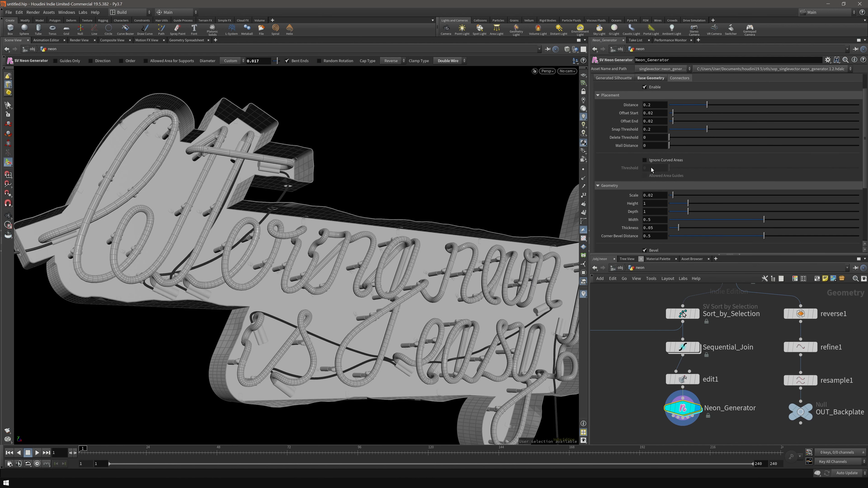
click(670, 160)
click(663, 176)
alt+drag(274, 255, 475, 270)
alt+middle_drag(294, 258, 393, 249)
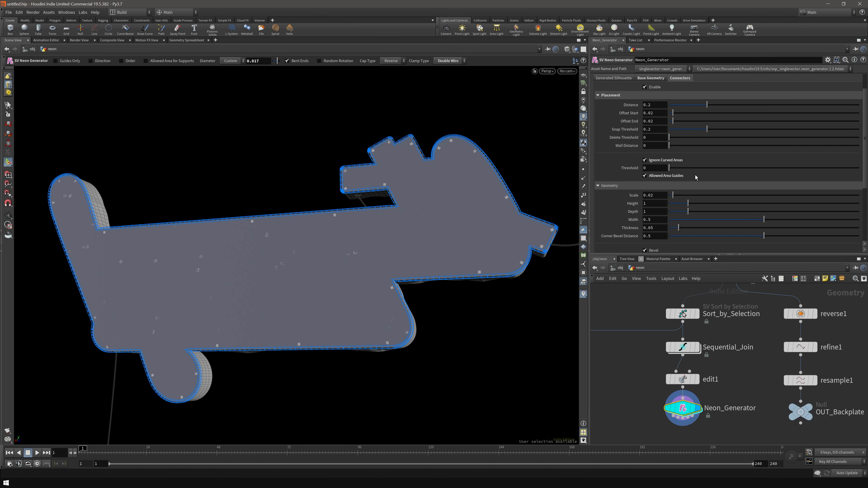
- Raise the curved-area Threshold to 0.977 and set Delete Threshold to 0.02
drag(669, 168, 681, 168)
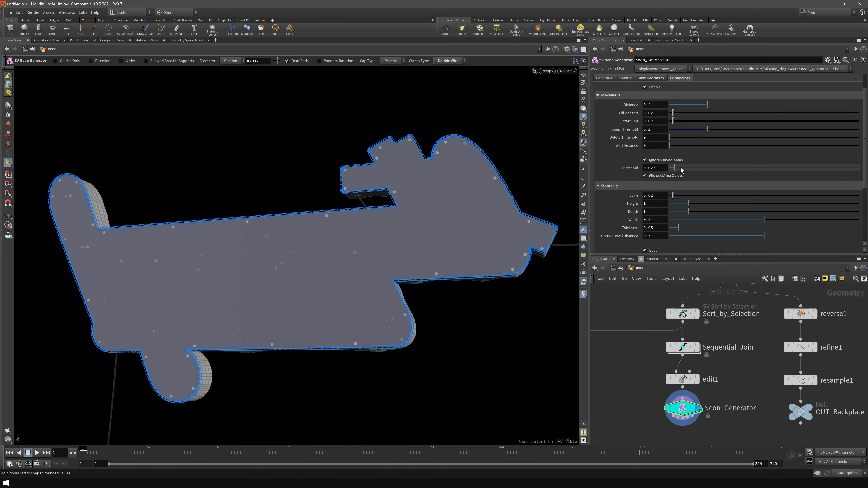
drag(735, 170, 857, 171)
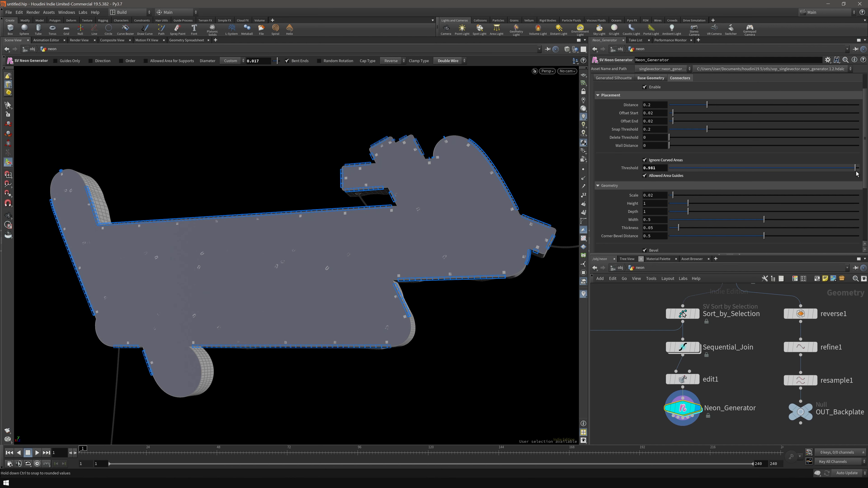
scroll(786, 164, up, 2)
drag(669, 155, 674, 157)
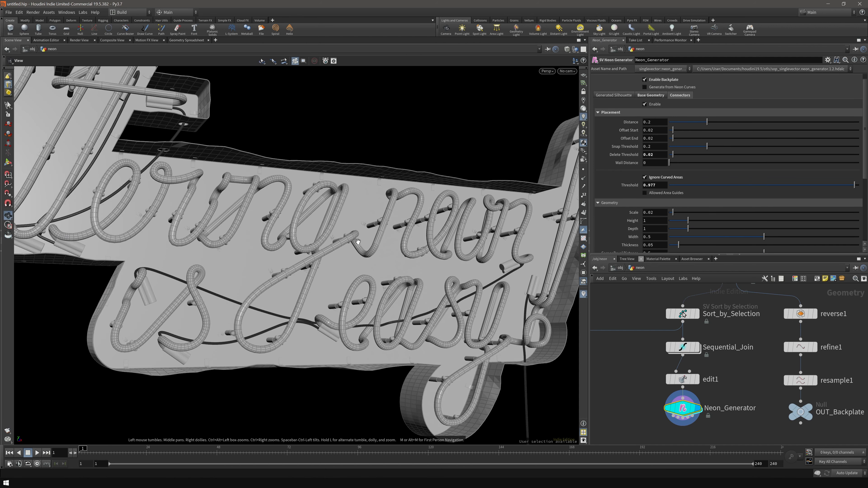
- Keep connector Wall Distance at 0, set Scale to 0.031, and give them green (0.075, 0.3, 0.1875)
middle_drag(314, 217, 327, 228)
alt+right_drag(327, 228, 379, 236)
alt+drag(379, 236, 383, 191)
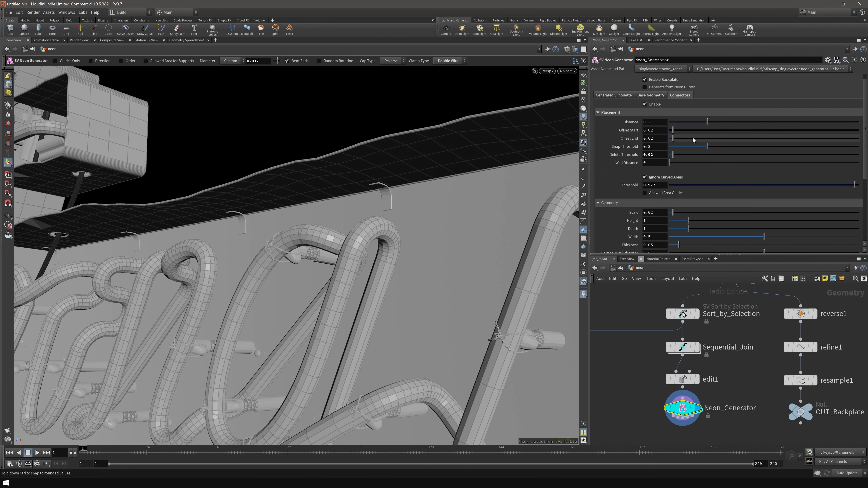
drag(670, 163, 672, 163)
alt+drag(406, 180, 386, 176)
drag(672, 163, 669, 163)
mouse_move(440, 205)
alt+right_down()
mouse_move(445, 211)
mouse_move(427, 202)
alt+right_up()
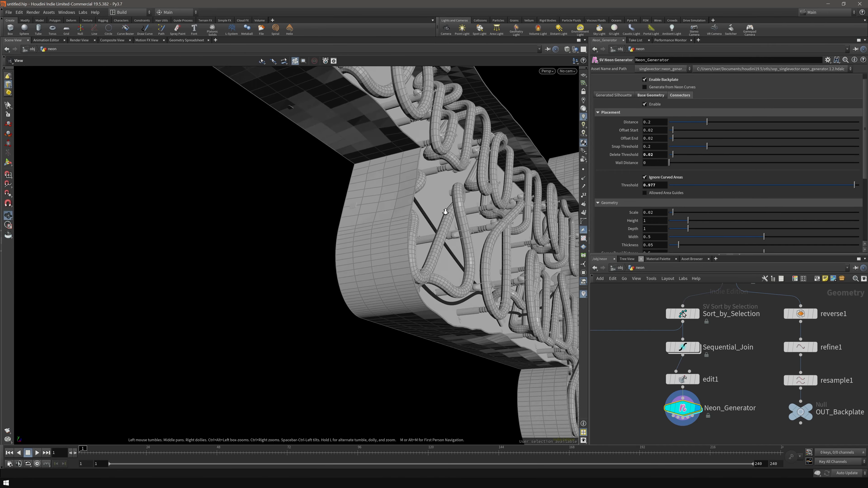
alt+drag(427, 201, 395, 238)
alt+right_drag(395, 239, 405, 244)
middle_drag(656, 162, 660, 197)
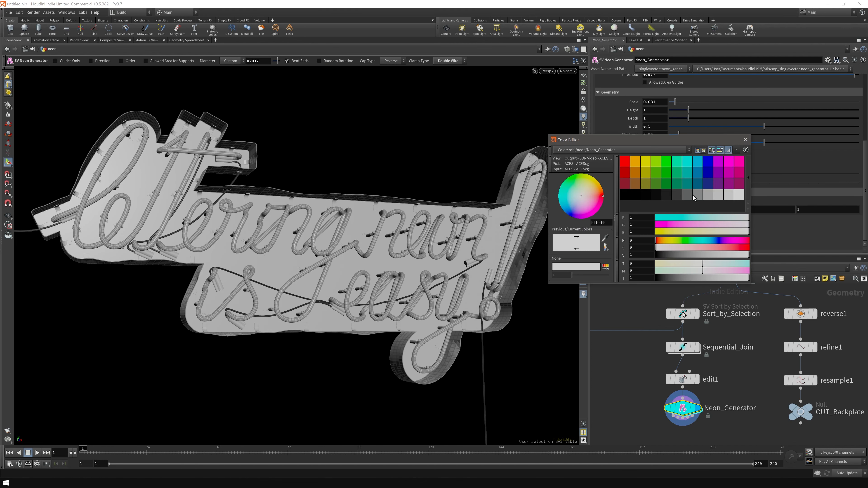
click(676, 184)
- Change the neon tube colour to cyan
scroll(616, 171, up, 1)
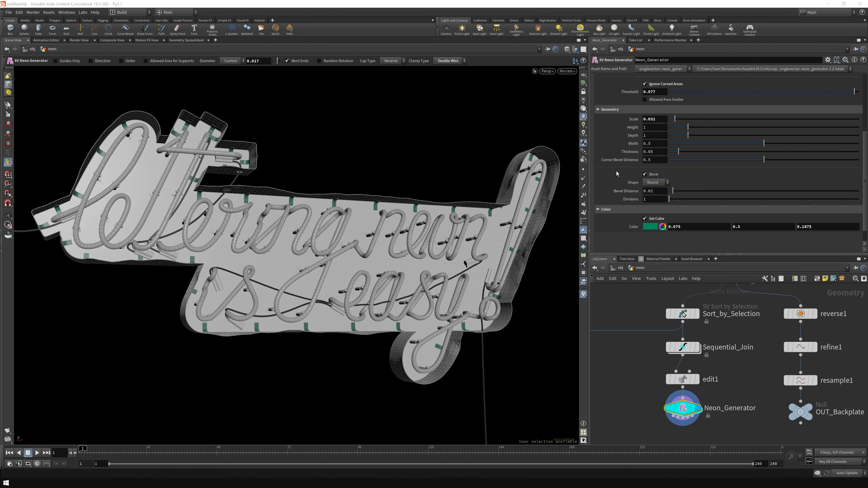
scroll(617, 171, up, 5)
click(635, 79)
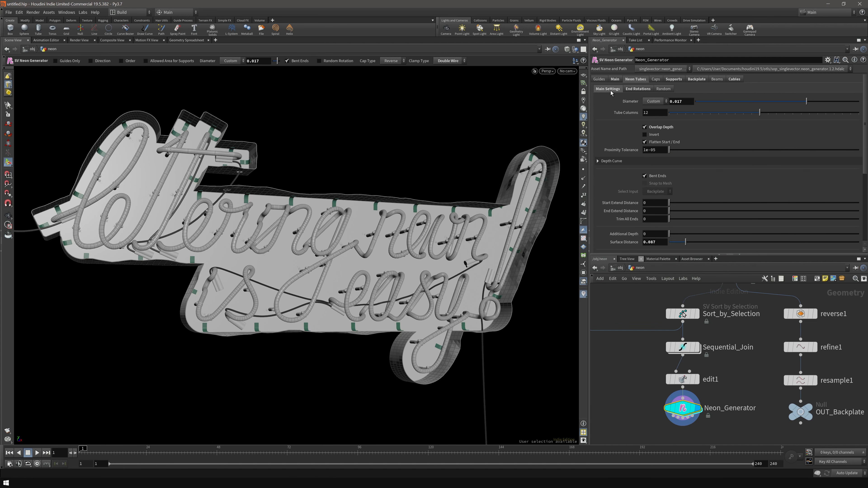
click(610, 90)
click(743, 177)
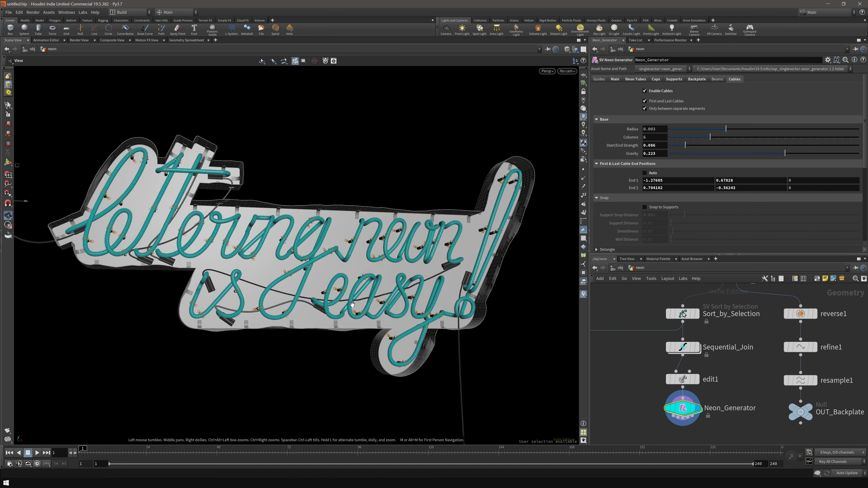
mouse_move(330, 268)
mouse_down()
mouse_move(306, 281)
mouse_move(500, 294)
mouse_move(328, 276)
mouse_move(406, 239)
mouse_move(332, 266)
mouse_up()
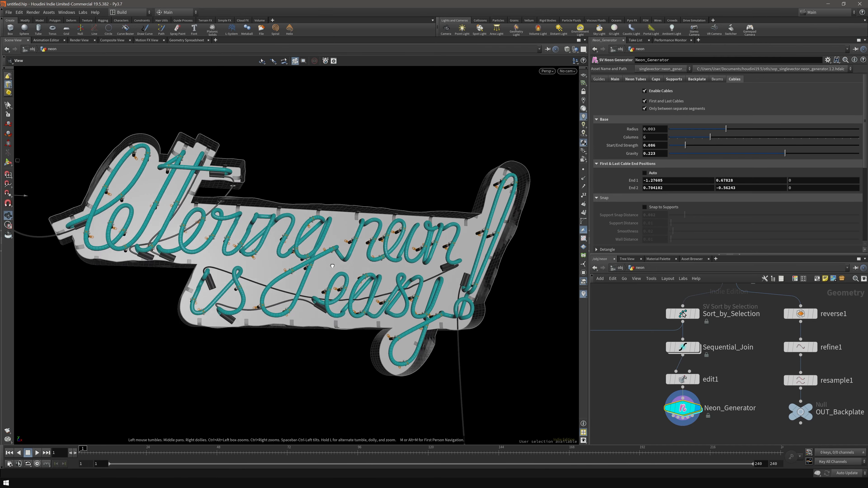
- At /obj, paste a copy of the neon object as neon_2 and dive inside
key(u)
middle_drag(704, 350, 694, 348)
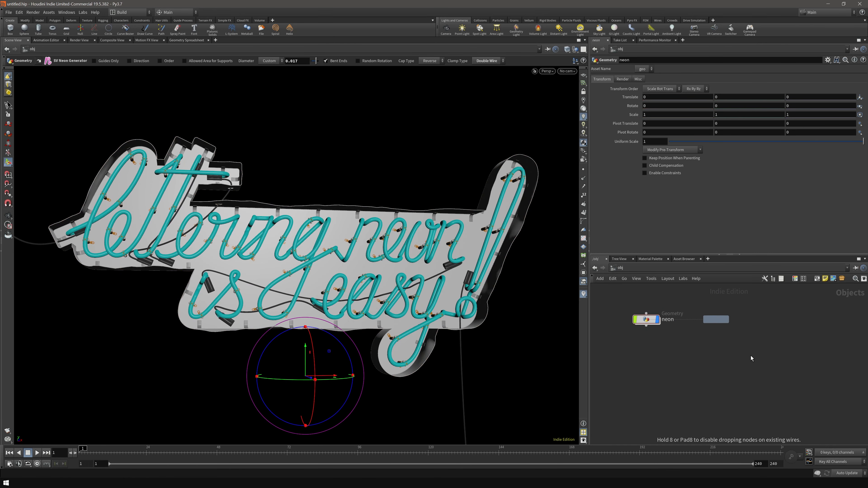
click(750, 358)
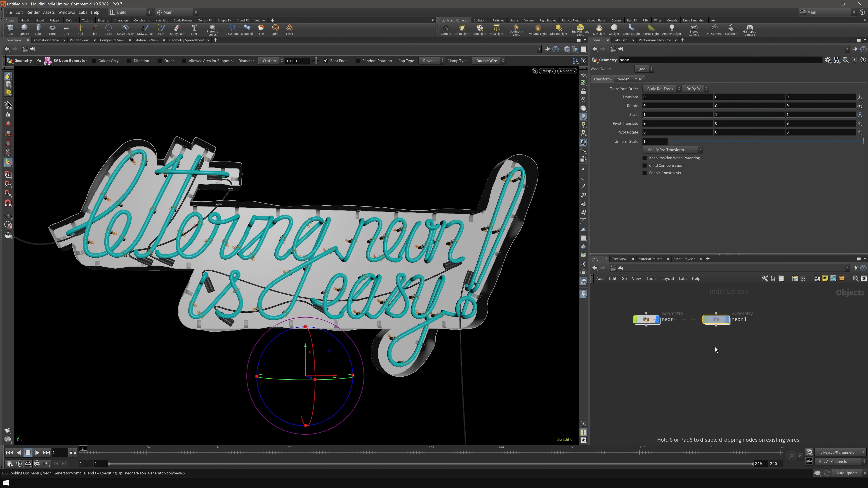
double_click(724, 322)
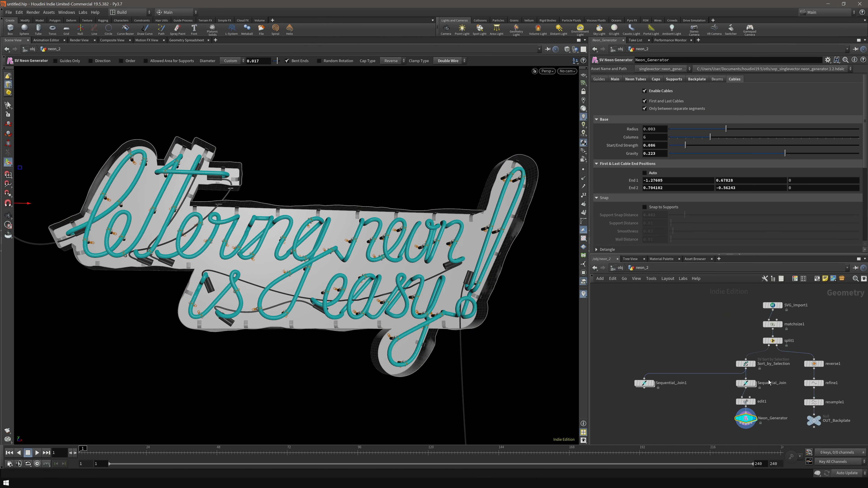
- Uncheck Enable Backplate on the copy's Neon_Generator so only the lettering remains
middle_drag(789, 395, 740, 370)
scroll(699, 408, up, 3)
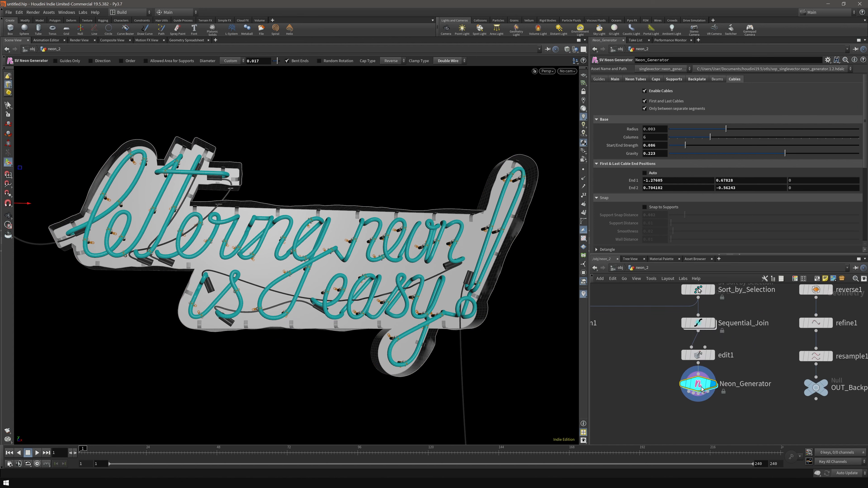
click(702, 81)
click(645, 88)
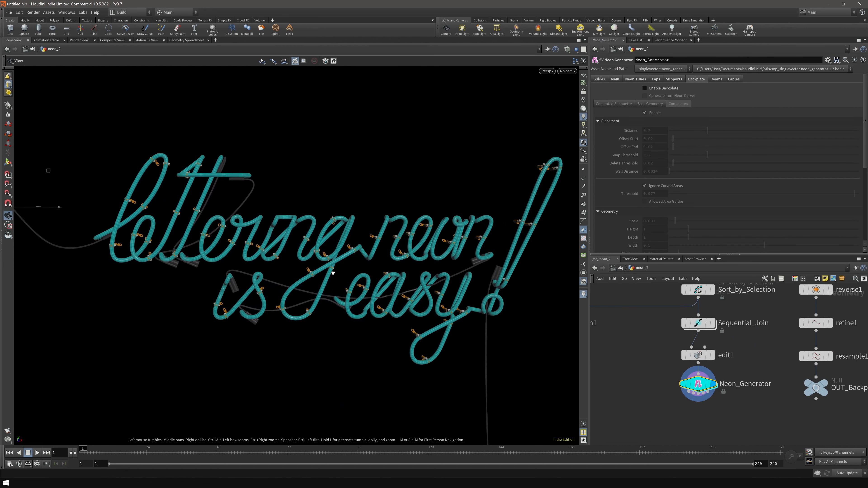
alt+drag(316, 268, 358, 256)
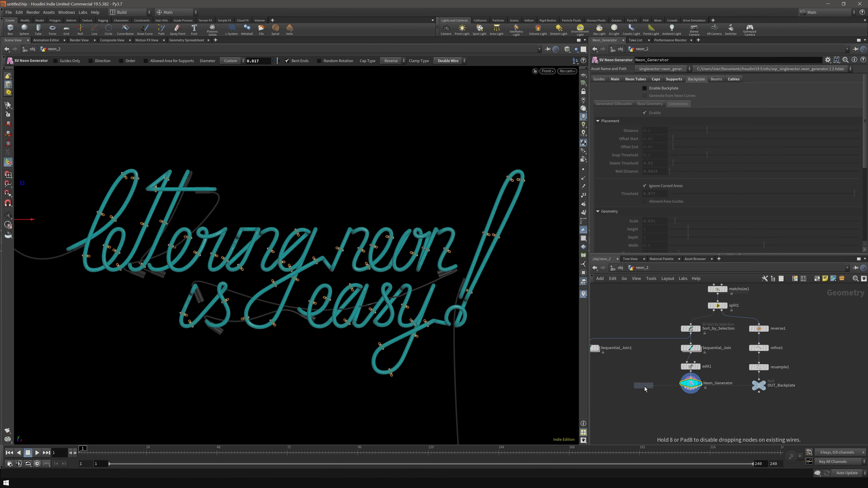
- Add a polygon-type Curve node and frame the front view of the lettering
click(644, 386)
click(660, 88)
click(658, 96)
scroll(333, 230, down, 1)
middle_drag(333, 231, 332, 219)
scroll(211, 248, up, 3)
mouse_move(254, 248)
middle_down()
mouse_move(233, 255)
mouse_move(257, 233)
middle_up()
scroll(252, 244, up, 1)
scroll(257, 233, down, 1)
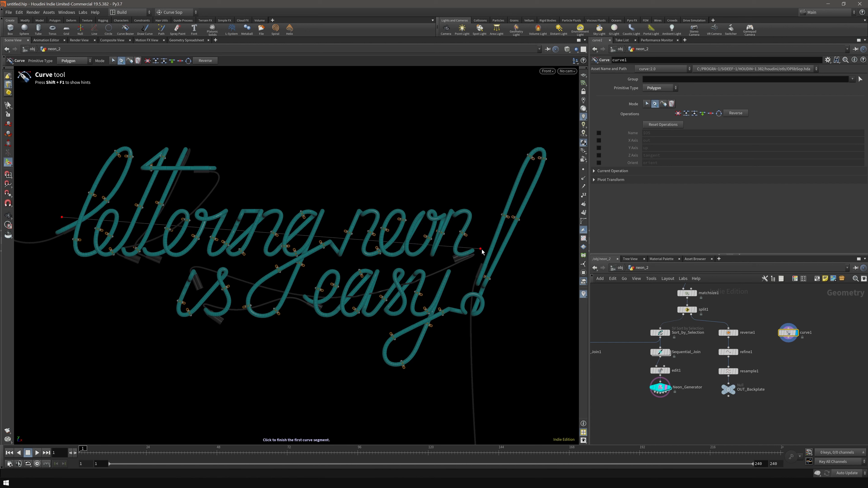
- Draw straight guide lines across each lettering row plus a short diagonal beam line
click(535, 223)
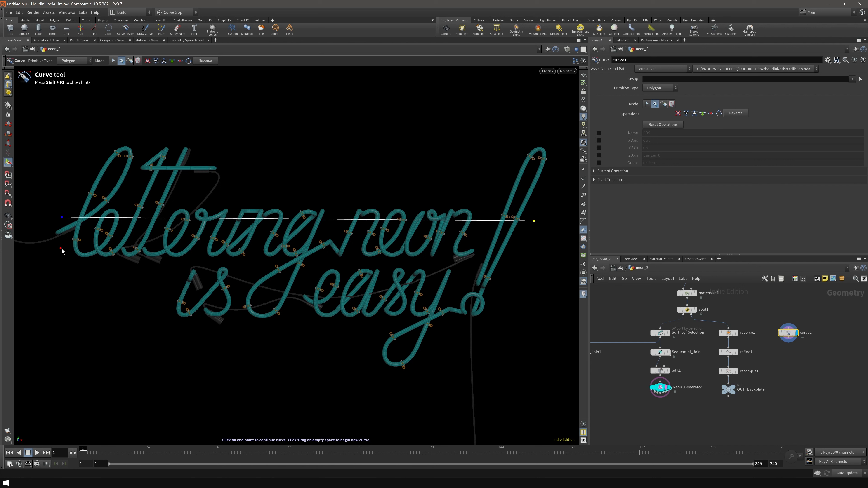
click(60, 248)
click(513, 248)
key(Escape)
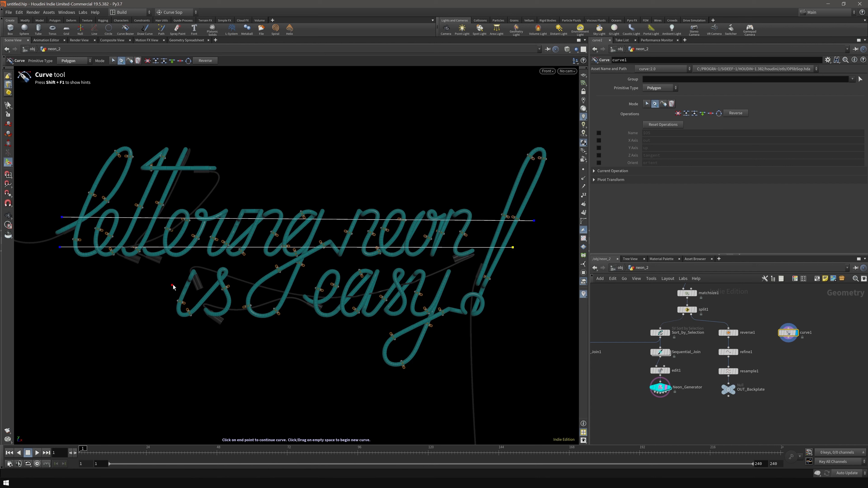
click(503, 279)
key(Escape)
click(165, 308)
click(503, 307)
key(Escape)
click(90, 176)
click(182, 178)
key(Escape)
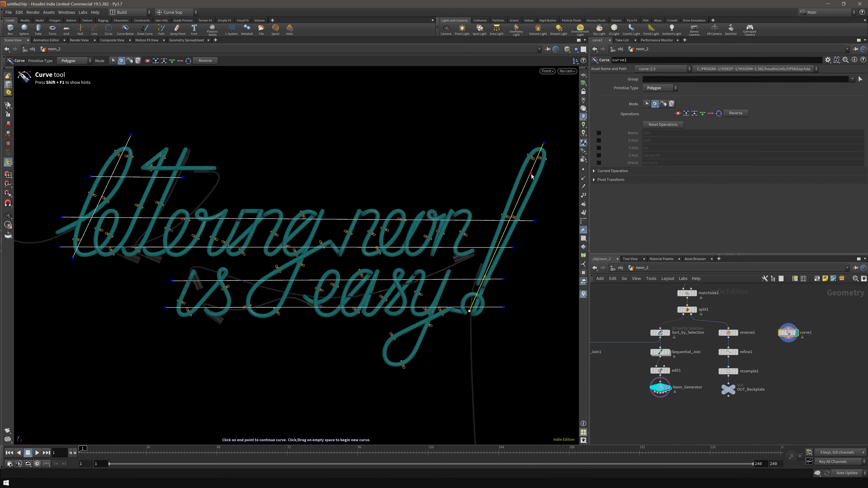
- View the guide lines in perspective over the wireframe lettering reference
key(space+1)
alt+drag(306, 282, 441, 297)
middle_drag(710, 302, 707, 341)
click(690, 333)
key(v)
mouse_move(371, 233)
alt+mouse_down()
mouse_move(275, 248)
mouse_move(359, 243)
mouse_move(305, 245)
alt+mouse_up()
click(329, 224)
middle_drag(784, 405, 783, 375)
- Display the Neon_Generator result again in smooth shading with wireframe
click(666, 398)
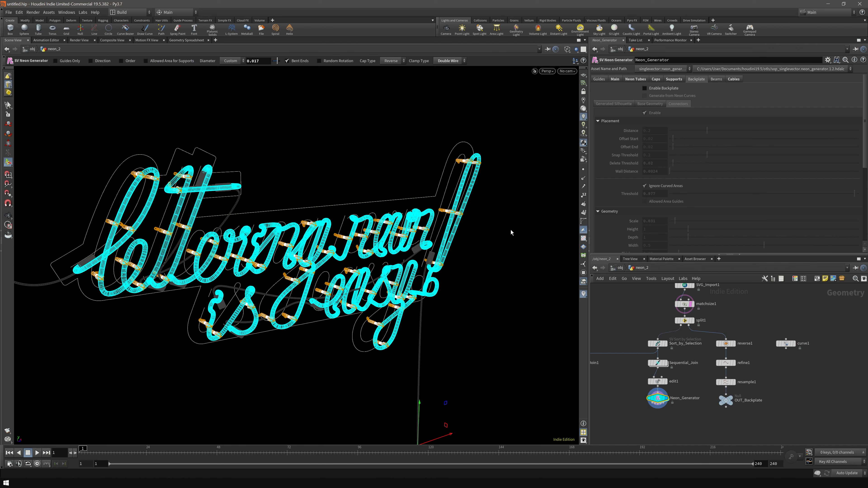
key(v)
click(433, 287)
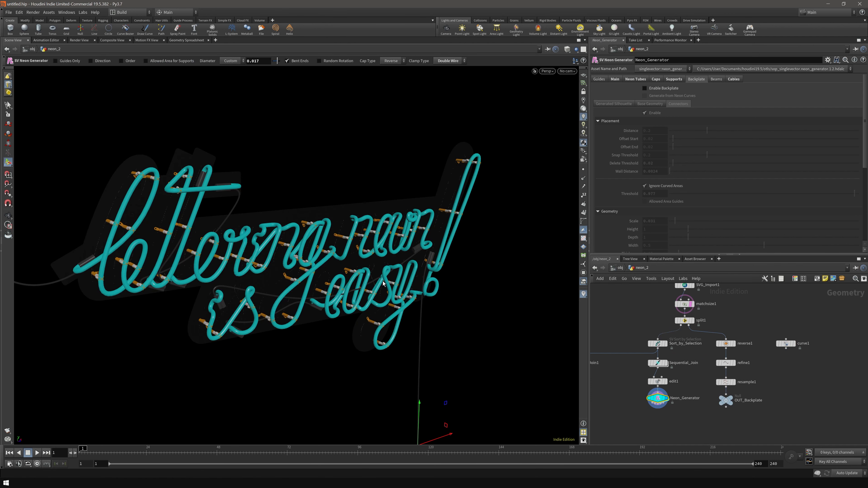
key(v)
click(416, 285)
mouse_move(336, 275)
alt+mouse_down()
mouse_move(297, 262)
mouse_move(313, 254)
alt+mouse_up()
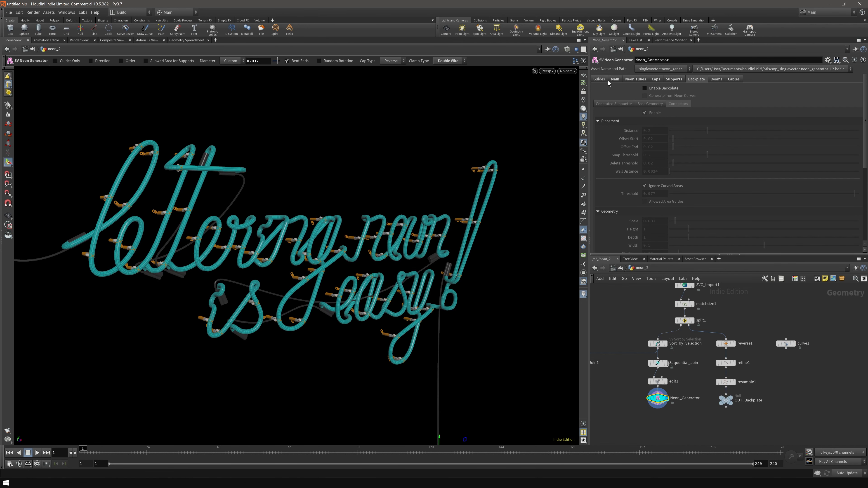
- Enable beams along the guide lines on Neon_Generator's Beams tab
click(614, 80)
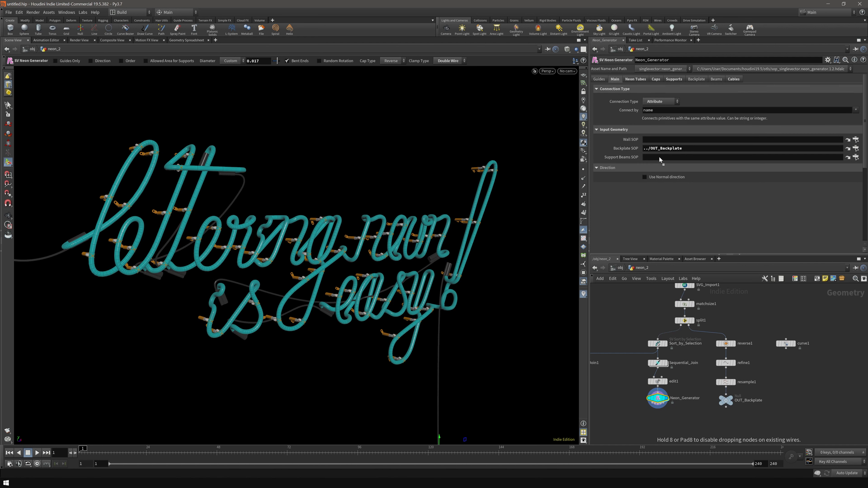
click(717, 80)
click(644, 90)
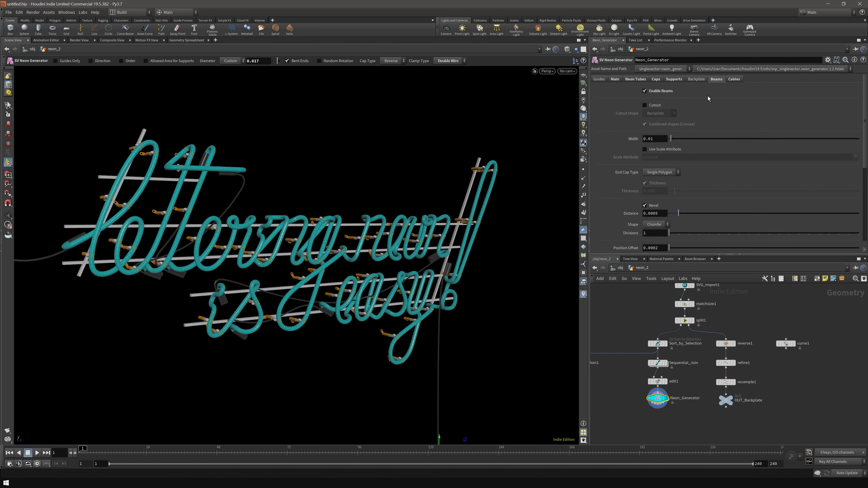
alt+drag(458, 227, 144, 244)
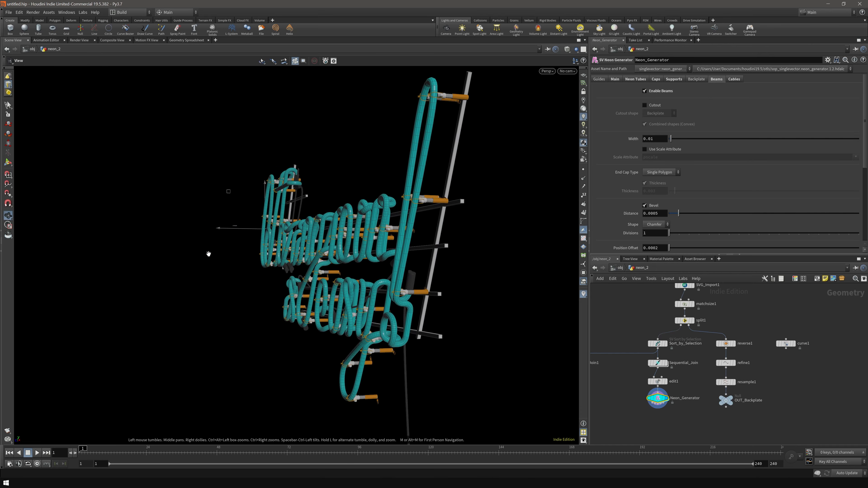
alt+right_drag(444, 232, 566, 248)
alt+drag(566, 248, 546, 284)
alt+middle_drag(512, 246, 410, 182)
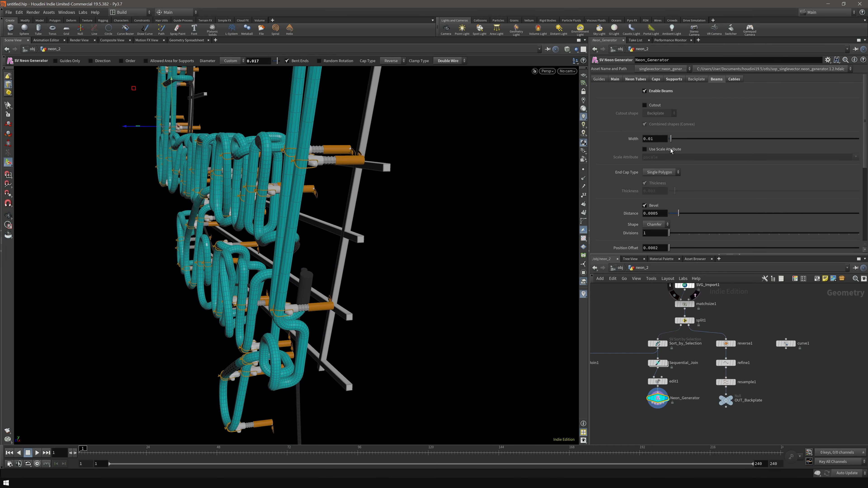
- Set beam width to 0.026, end cap type to None, and thickness to 0.0068
middle_drag(659, 138, 729, 165)
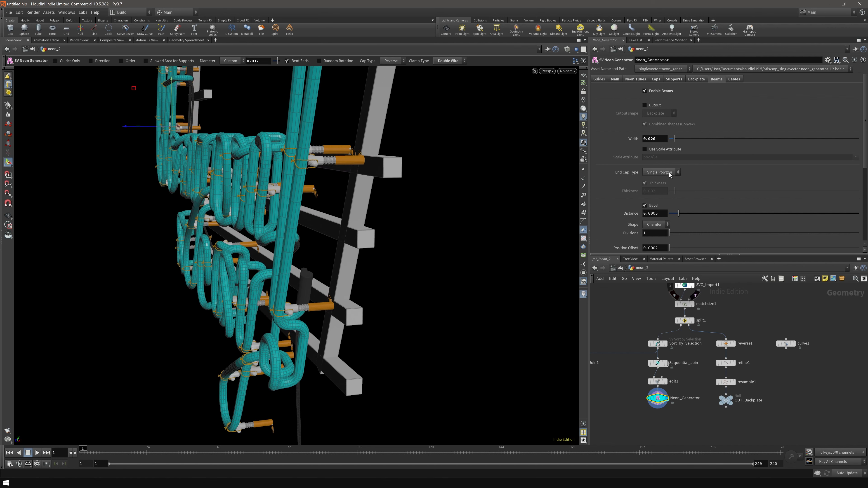
click(660, 172)
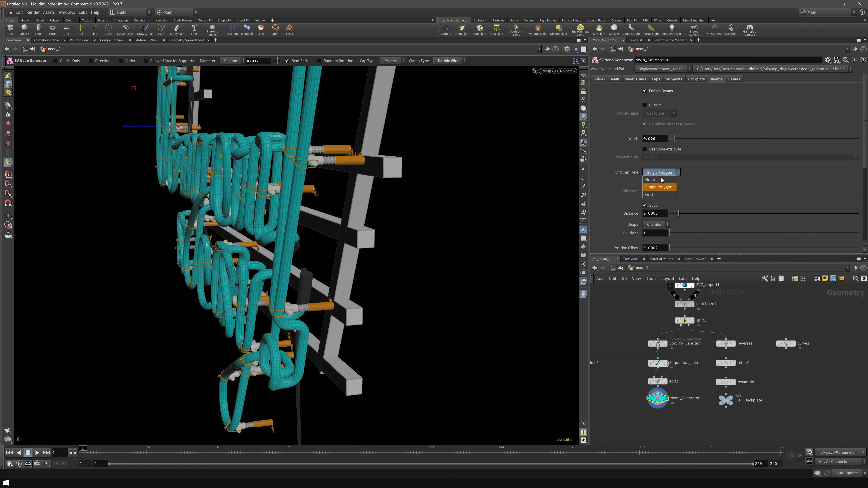
click(662, 194)
alt+drag(413, 173, 308, 195)
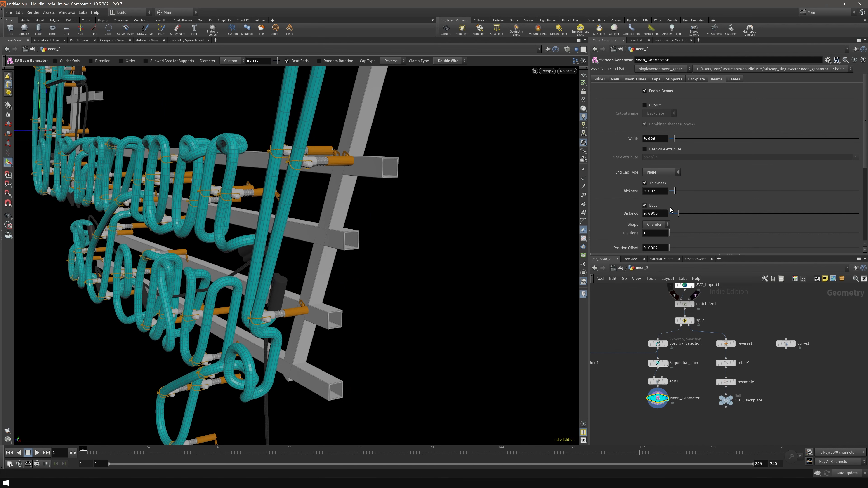
click(657, 185)
click(658, 185)
drag(674, 191, 681, 191)
- Orbit around the lettering to inspect the hollow beams from the front-left
alt+drag(219, 209, 353, 232)
scroll(335, 242, up, 3)
alt+middle_drag(191, 205, 335, 248)
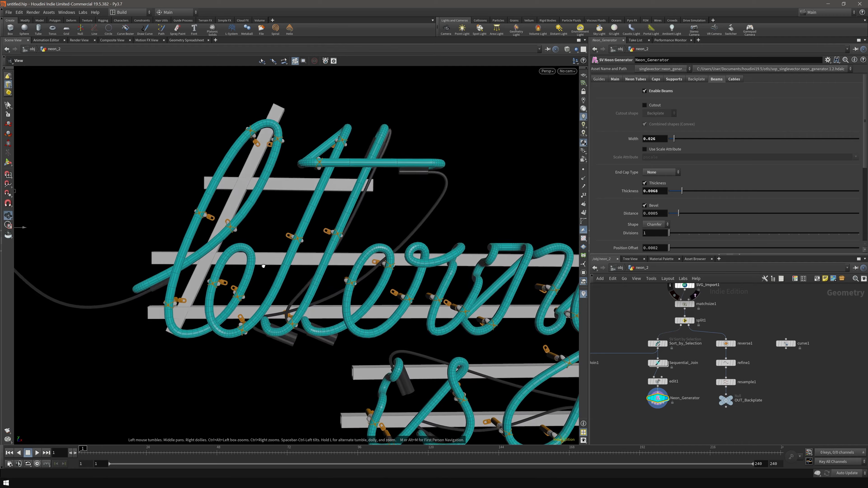
alt+drag(137, 222, 210, 237)
drag(244, 128, 198, 105)
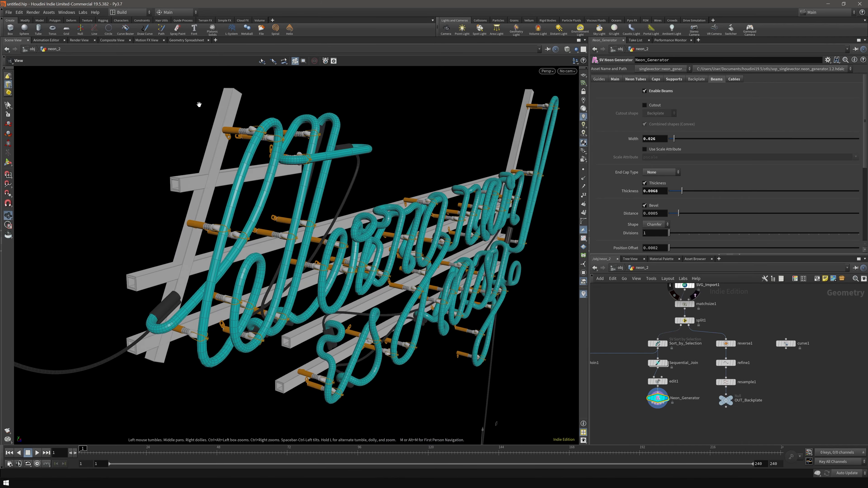
alt+drag(384, 266, 373, 241)
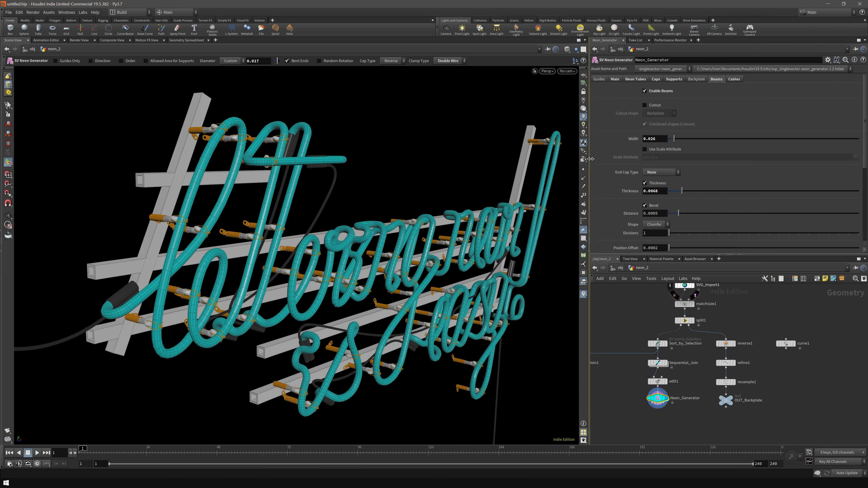
- Place the tube supports at the beam intersections on the Supports tab
click(675, 80)
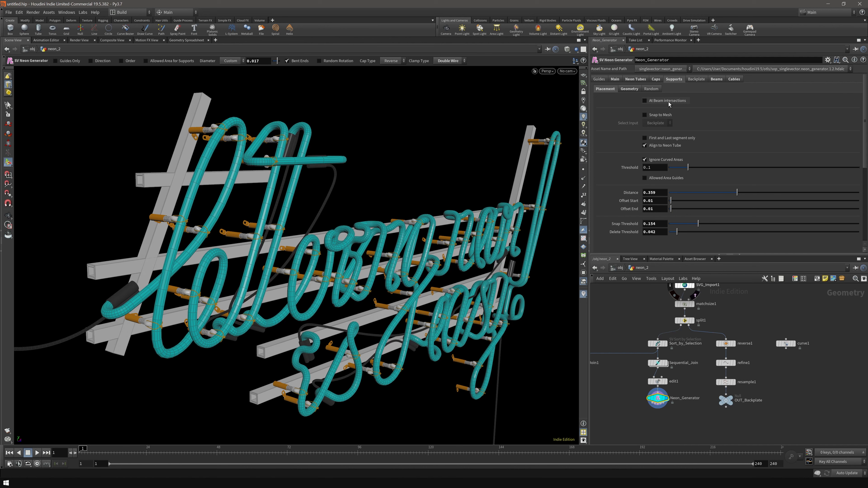
click(668, 102)
alt+drag(314, 251, 219, 262)
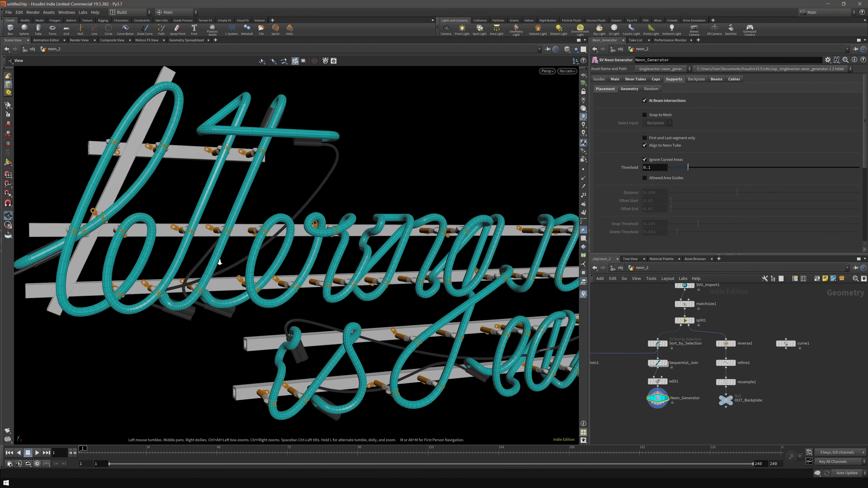
alt+middle_drag(219, 262, 297, 266)
alt+drag(296, 266, 244, 256)
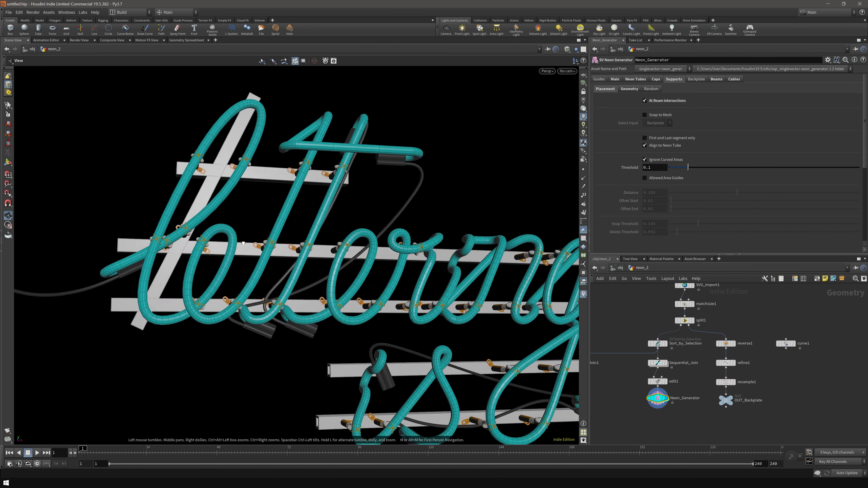
alt+middle_drag(560, 294, 402, 272)
alt+drag(208, 238, 379, 211)
alt+right_drag(196, 241, 210, 212)
alt+middle_drag(210, 212, 232, 156)
- Enable Snap to Mesh with Beams as the input so supports sit on the beams
key(Return)
click(654, 116)
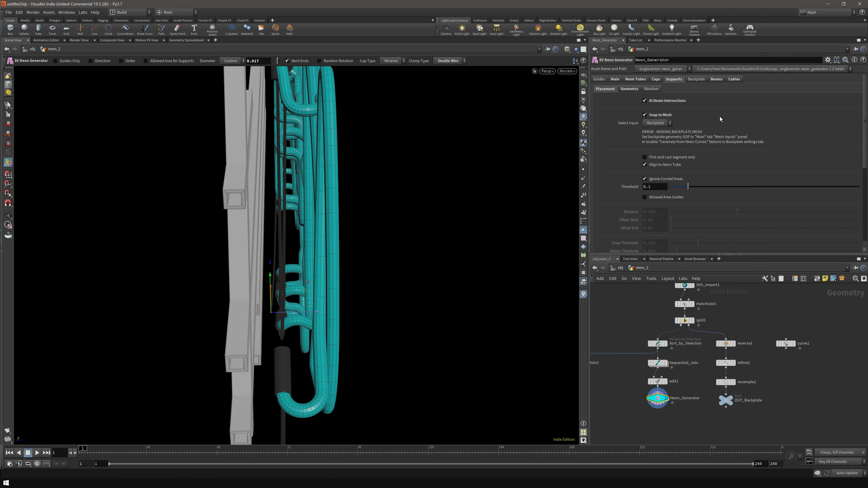
click(659, 123)
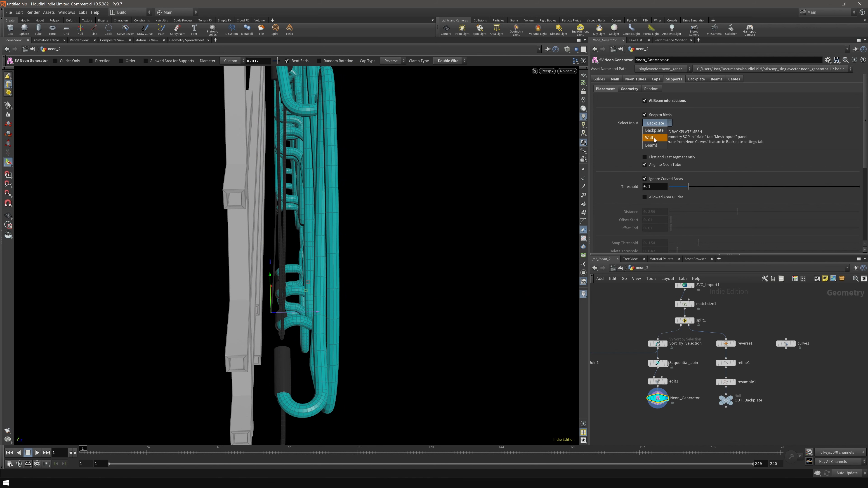
click(660, 146)
alt+drag(171, 236, 205, 198)
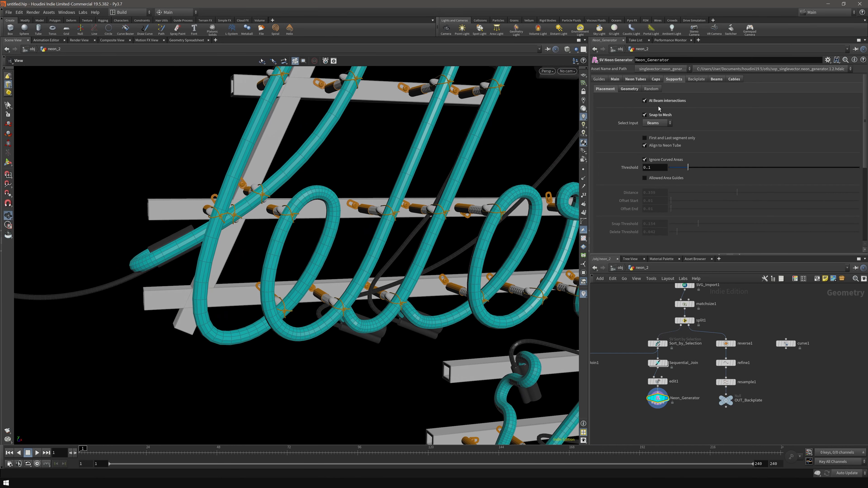
drag(293, 199, 253, 236)
- Display curve1 in front view and move the upper beam line's left end inward
click(803, 351)
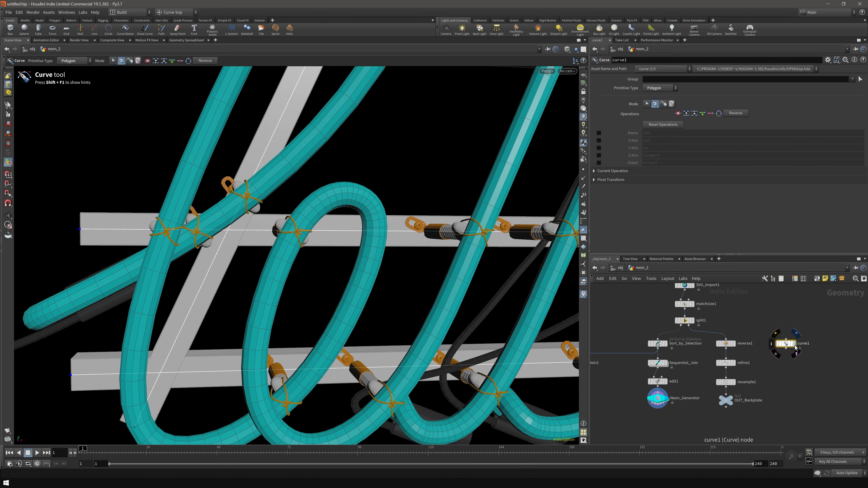
shift+click(793, 344)
key(space+3)
middle_drag(50, 235, 212, 251)
scroll(212, 252, up, 5)
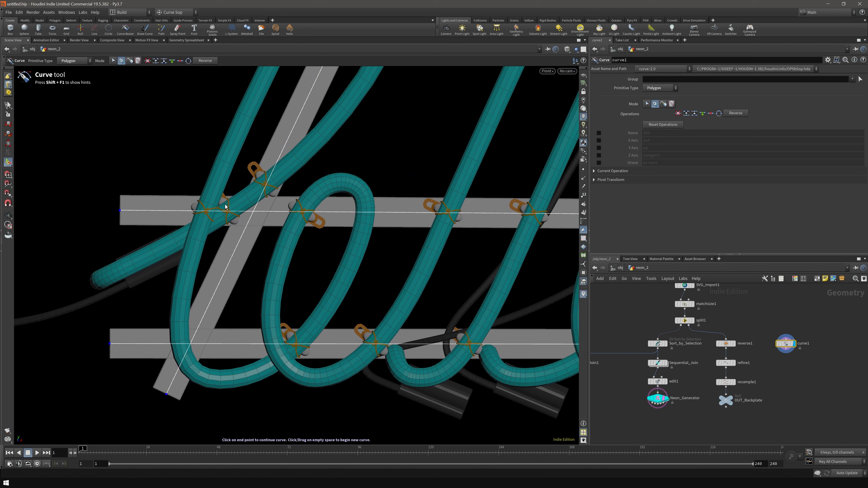
mouse_move(120, 210)
mouse_down()
mouse_move(217, 210)
mouse_move(126, 200)
mouse_up()
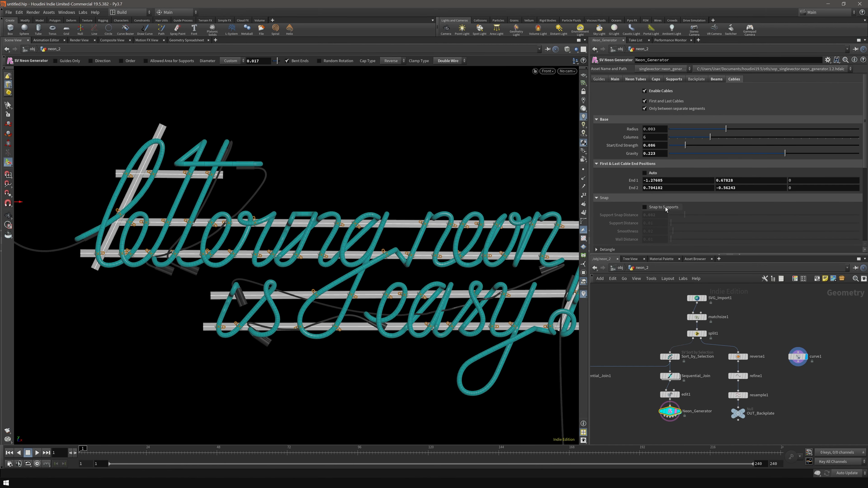
- Raise cable Gravity to about 0.75 so the hanging cables sag lower
drag(785, 153, 826, 155)
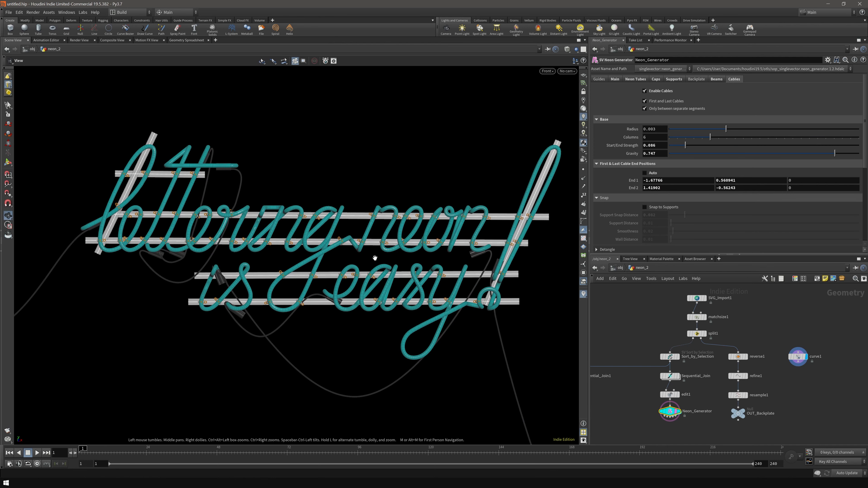
drag(374, 257, 227, 142)
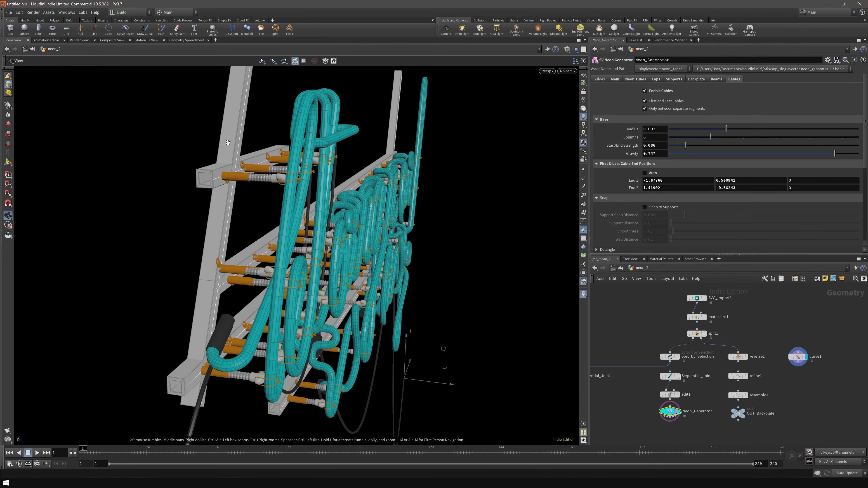
drag(256, 218, 257, 155)
key(Return)
key(Escape)
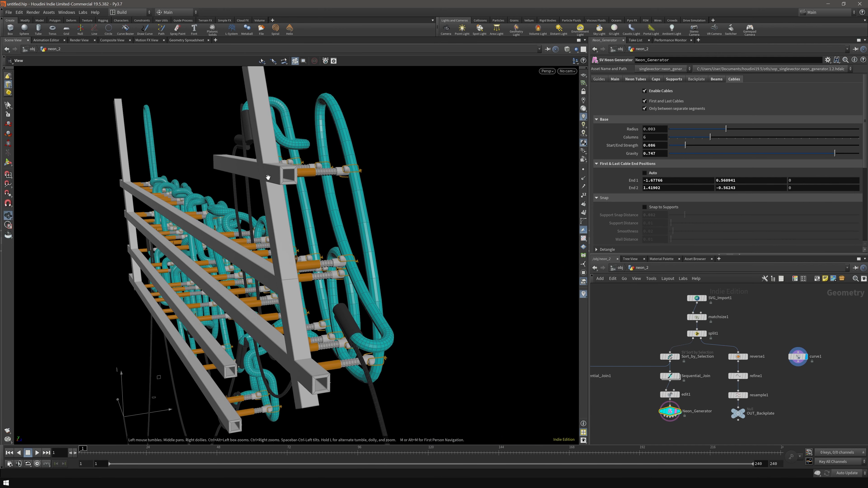
drag(299, 207, 269, 246)
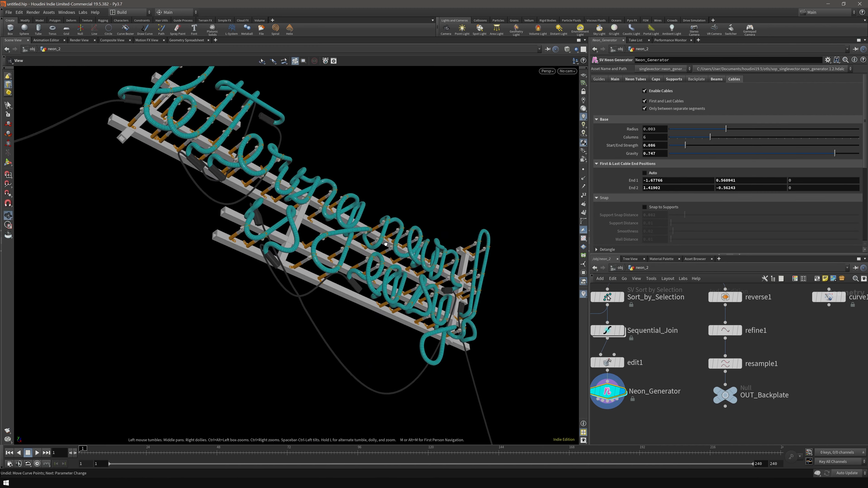
- Maximize the Scene View with Ctrl+B and tumble and zoom around the finished cyan neon sign
drag(386, 244, 312, 250)
scroll(253, 239, up, 5)
middle_drag(253, 239, 345, 303)
drag(346, 303, 522, 253)
key(ctrl+b)
middle_drag(522, 254, 543, 258)
drag(540, 267, 545, 252)
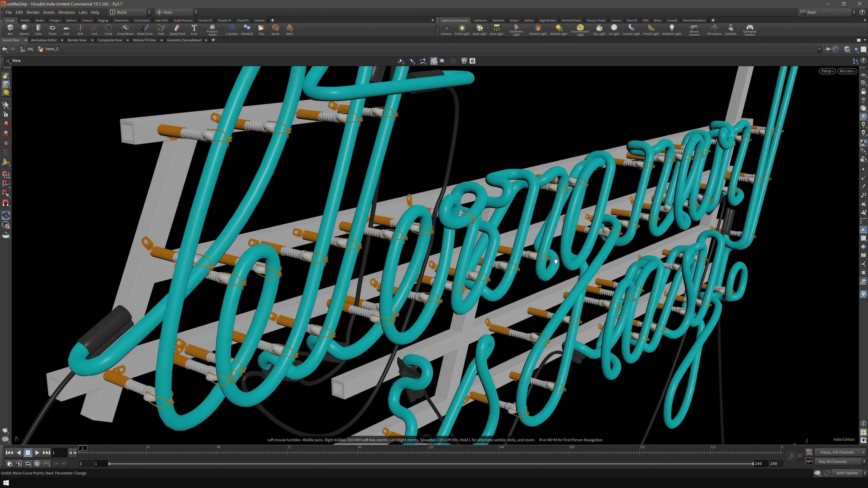
drag(545, 250, 543, 251)
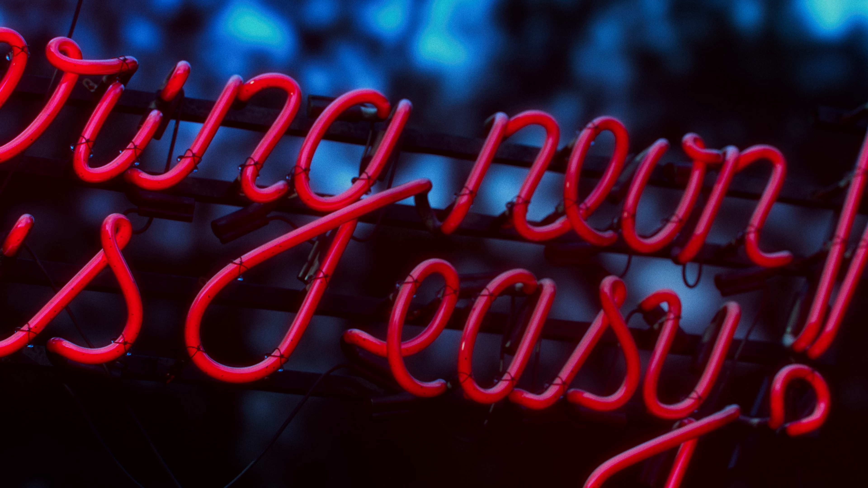